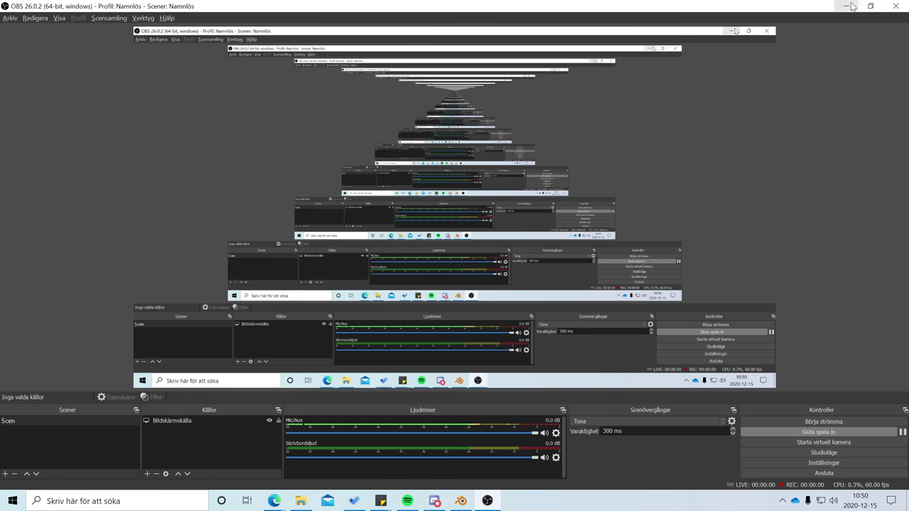
Minimize OBS and highlight the five numbered Unity pitfalls in the sticky note.
left_click(845, 6)
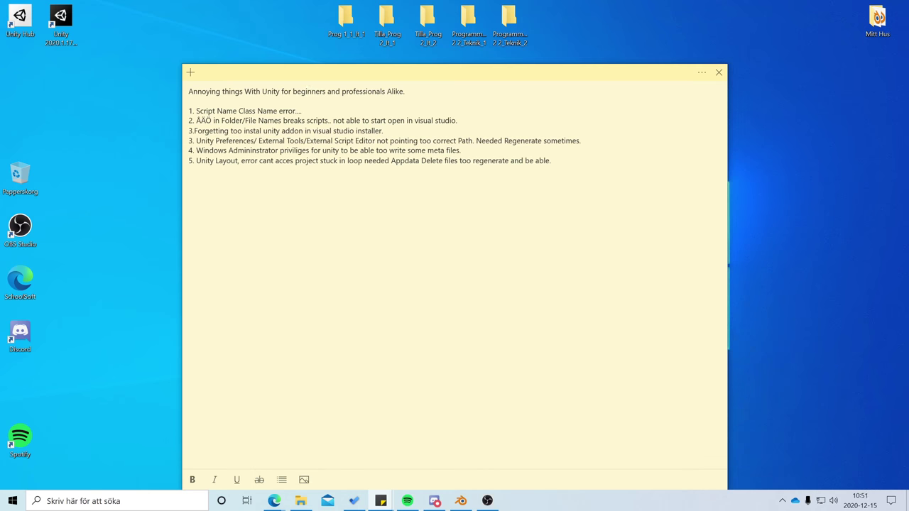
key("shift+Home")
key("shift+Up")
key("shift+Up")
key("shift+Up")
key("shift+Up")
key("shift+Up")
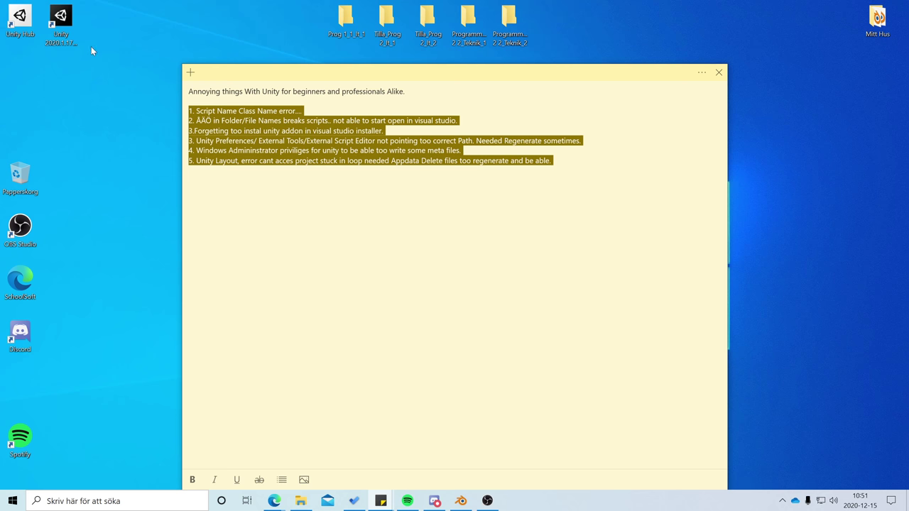
left_click(307, 140)
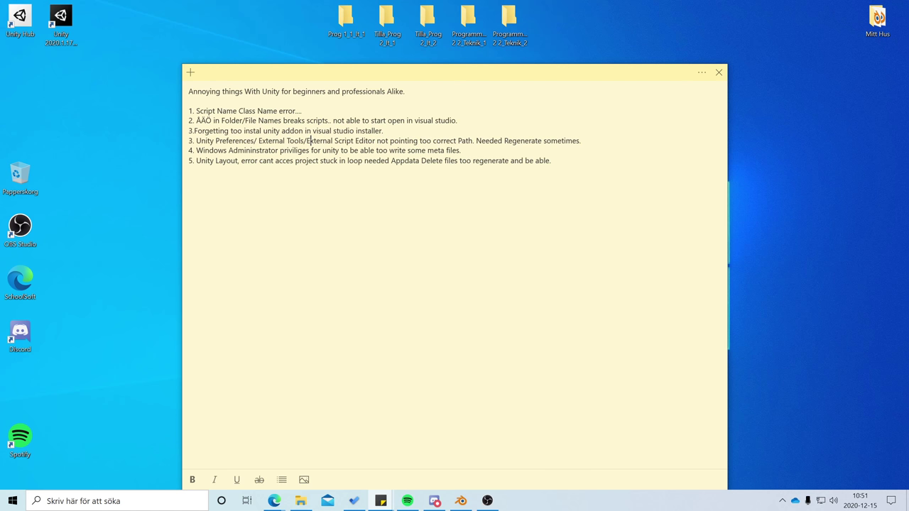
left_click_drag(188, 111, 552, 161)
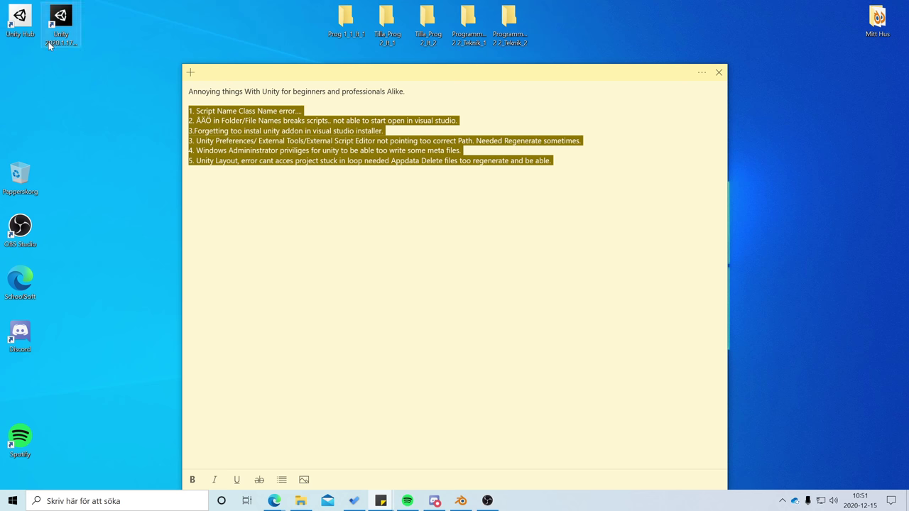
Highlight the class-name pitfall, then create a 3D project named New Unity Project in Unity Hub.
left_click(301, 111)
left_click_drag(302, 110, 167, 108)
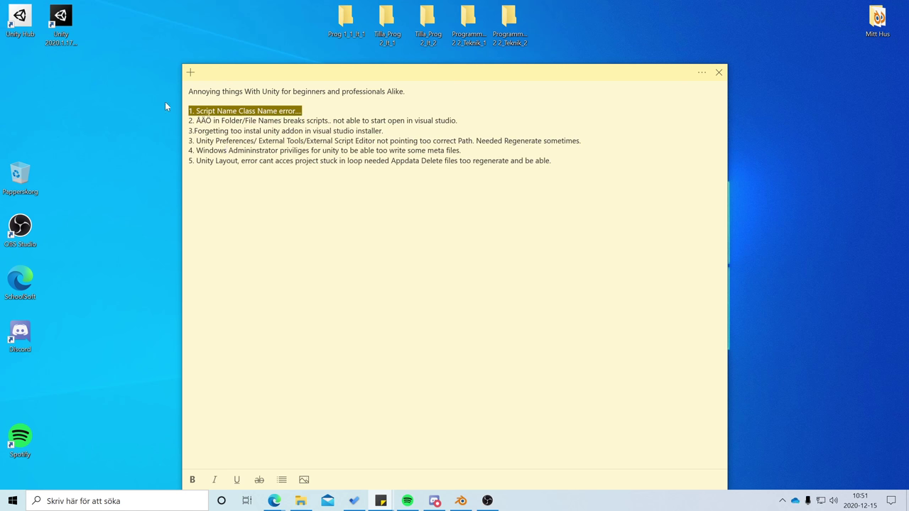
double_click(20, 19)
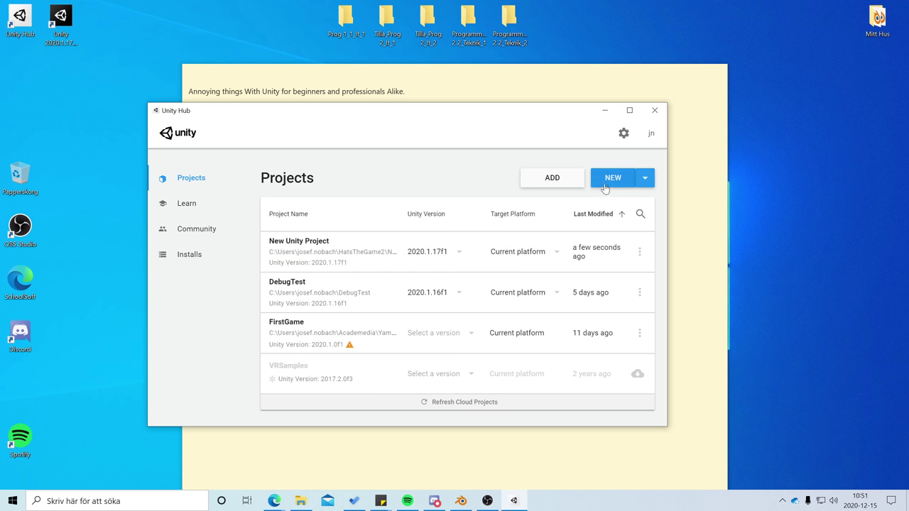
left_click(605, 182)
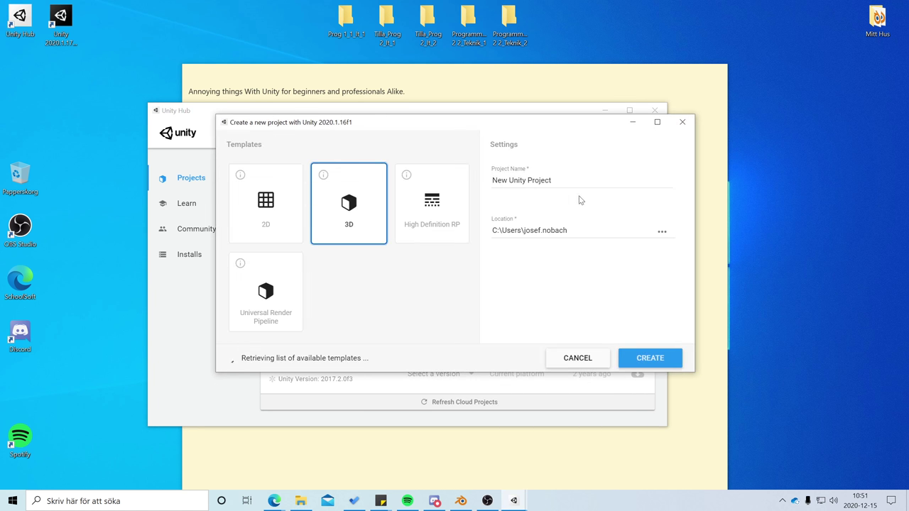
left_click(579, 201)
triple_click(515, 197)
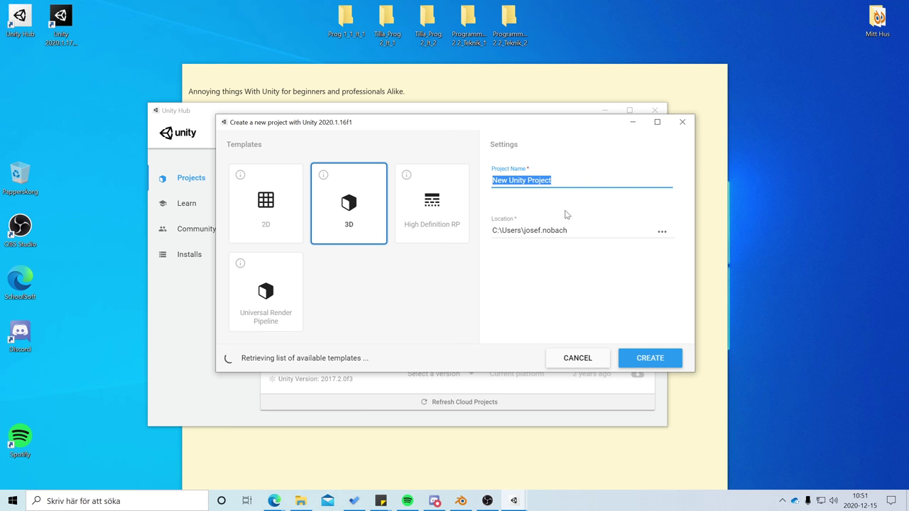
left_click(643, 358)
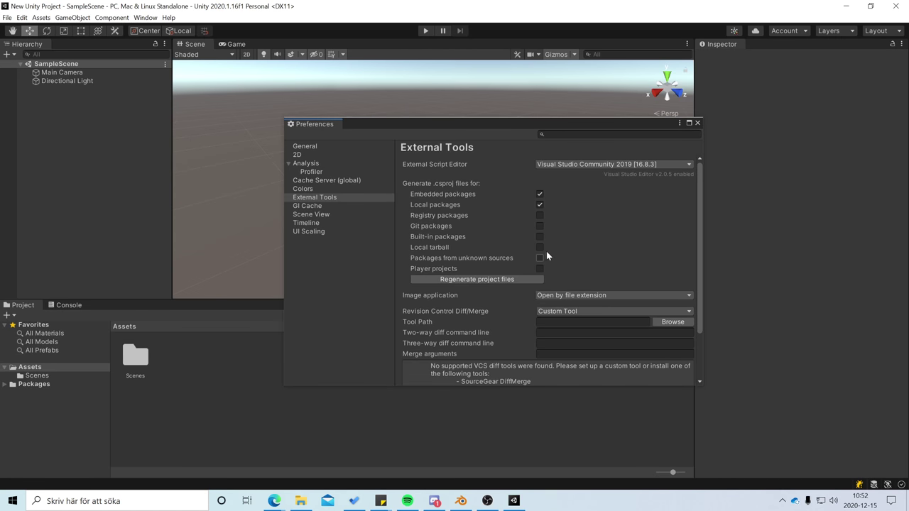
Close Preferences and create a C# script in Assets with the default name NewBehaviourScript.
left_click(696, 123)
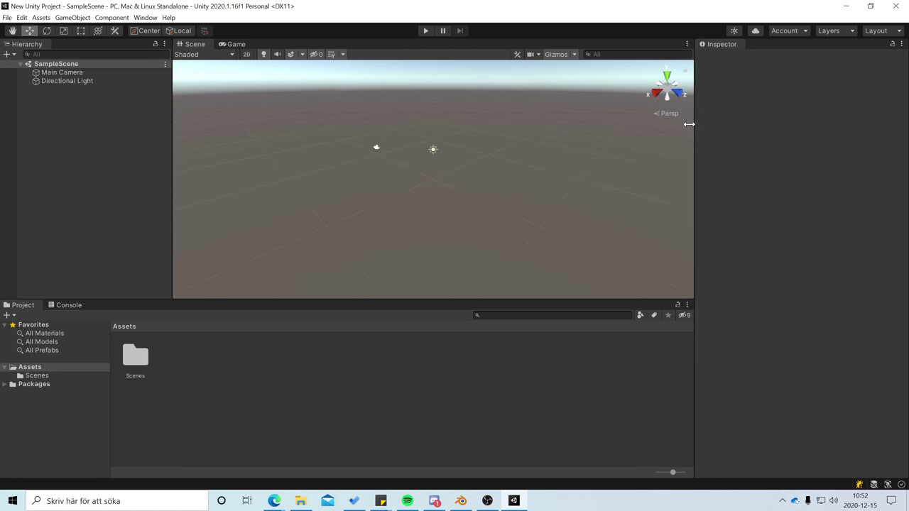
right_click(299, 374)
mouse_move(392, 118)
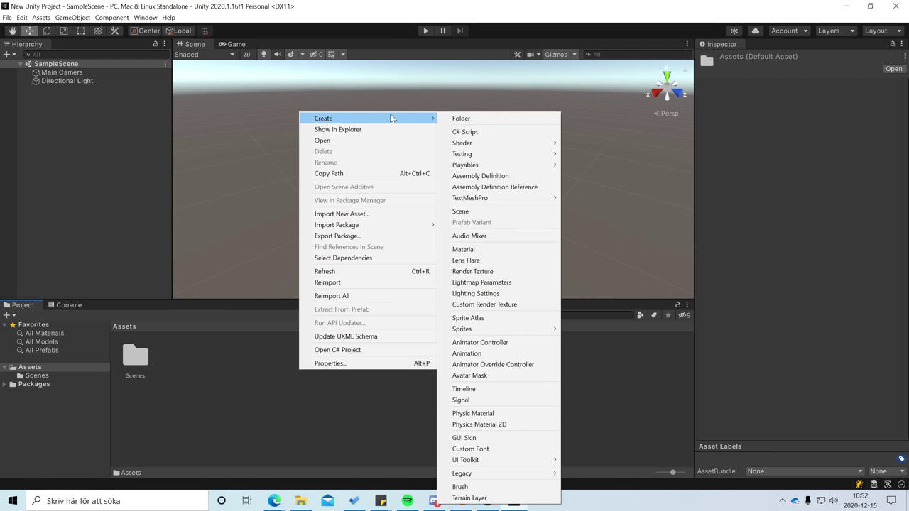
left_click(532, 131)
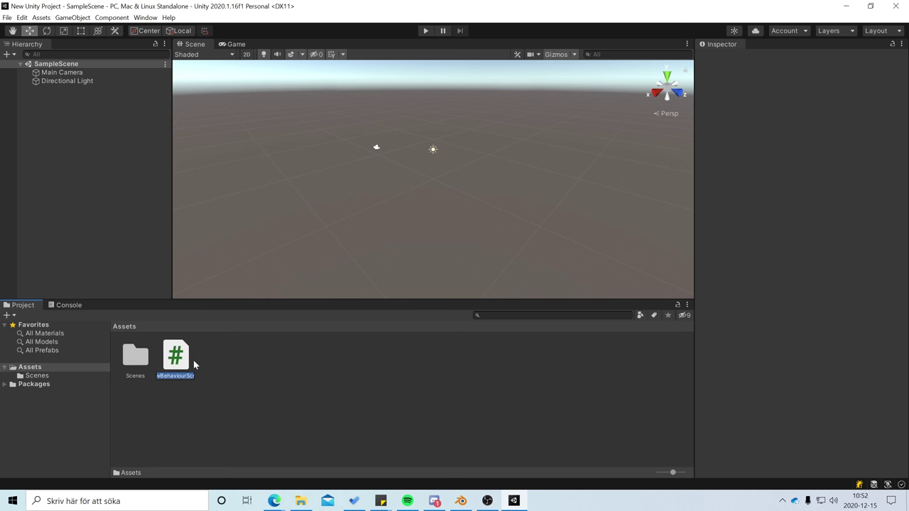
left_click(222, 366)
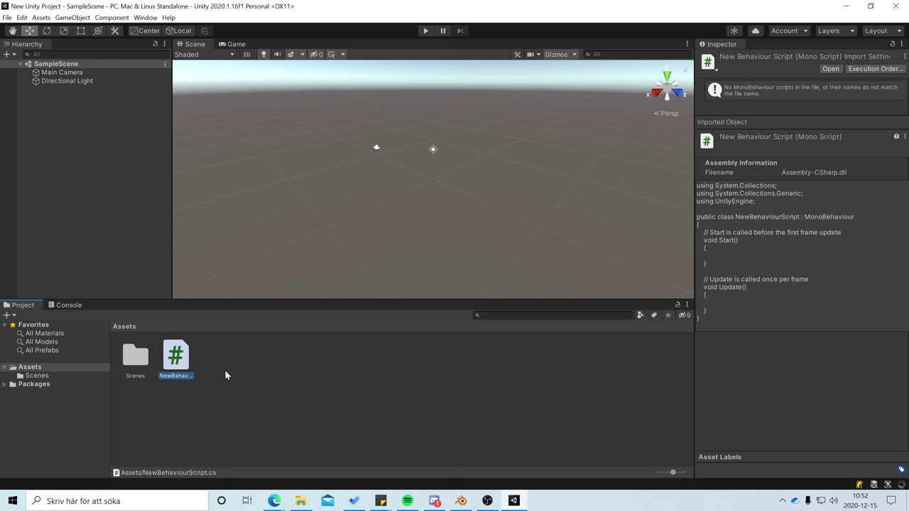
Rename the NewBehaviourScript asset to Jump.
left_click(169, 378)
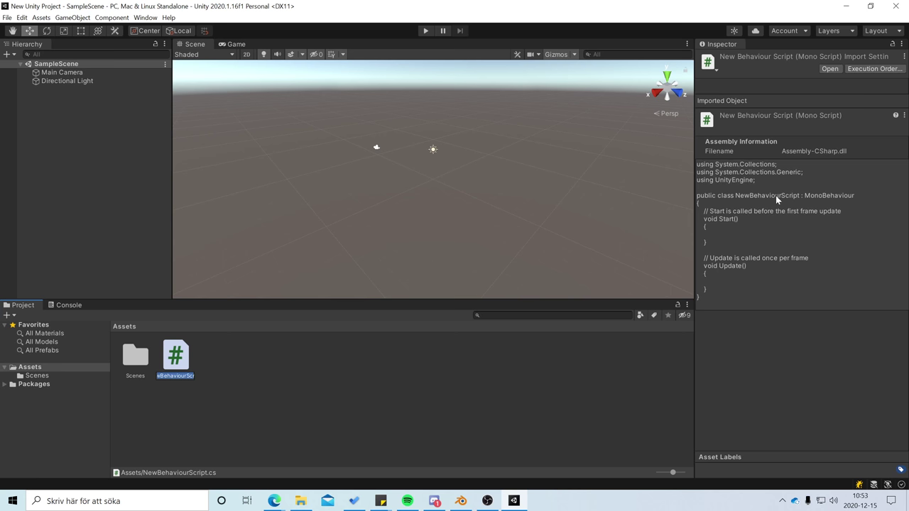
left_click(408, 386)
left_click(338, 386)
left_click(169, 365)
left_click(179, 379)
type("Jump")
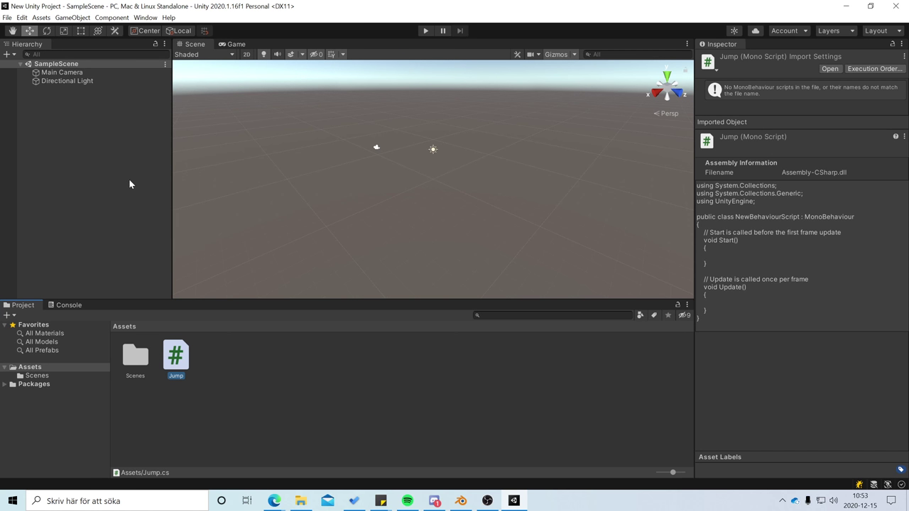
Try adding Jump to Main Camera, dismiss the class-name error, and open Jump.cs in Visual Studio.
left_click(73, 73)
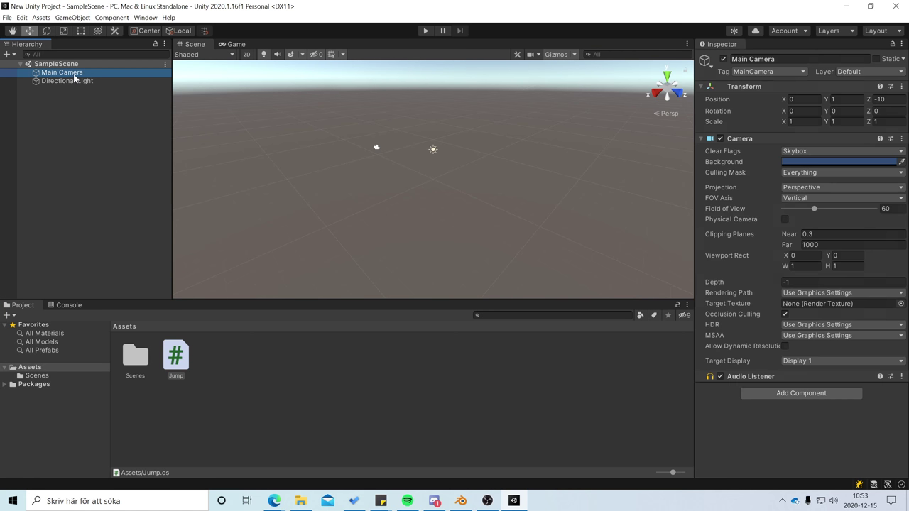
left_click_drag(179, 364, 733, 424)
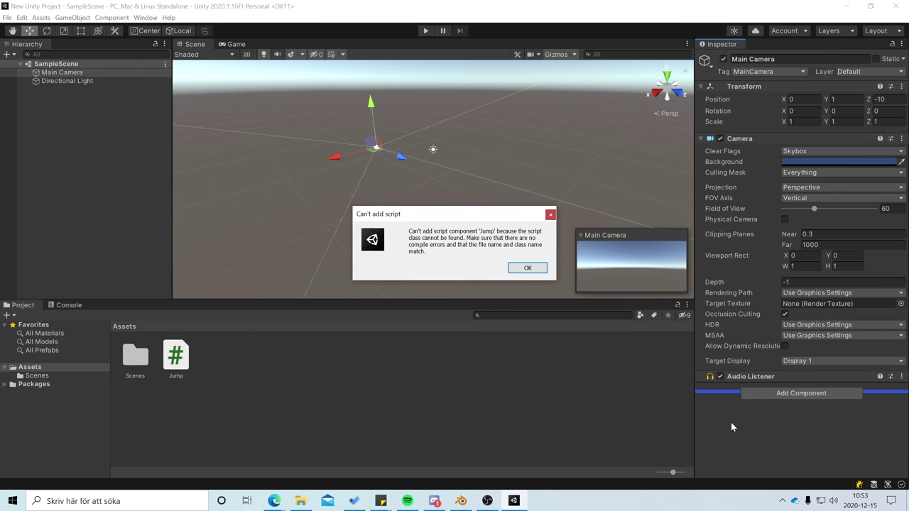
left_click(527, 269)
left_click(176, 358)
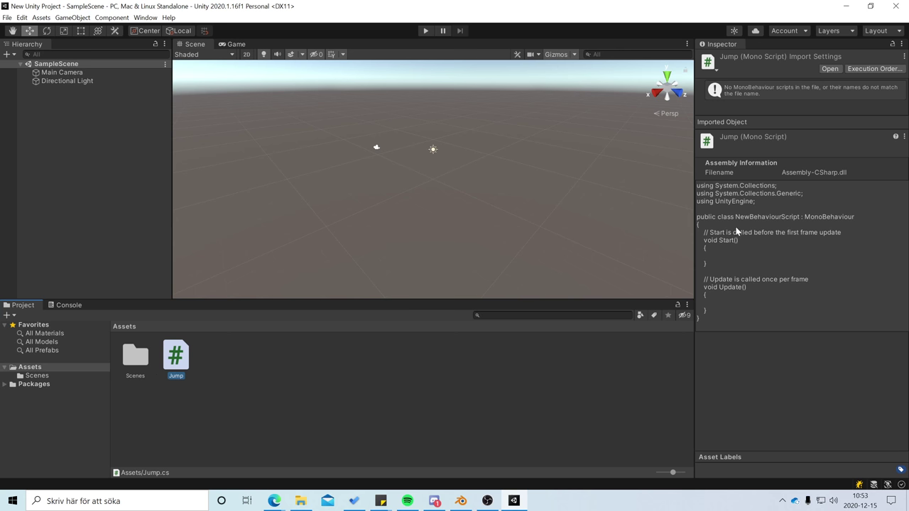
double_click(183, 353)
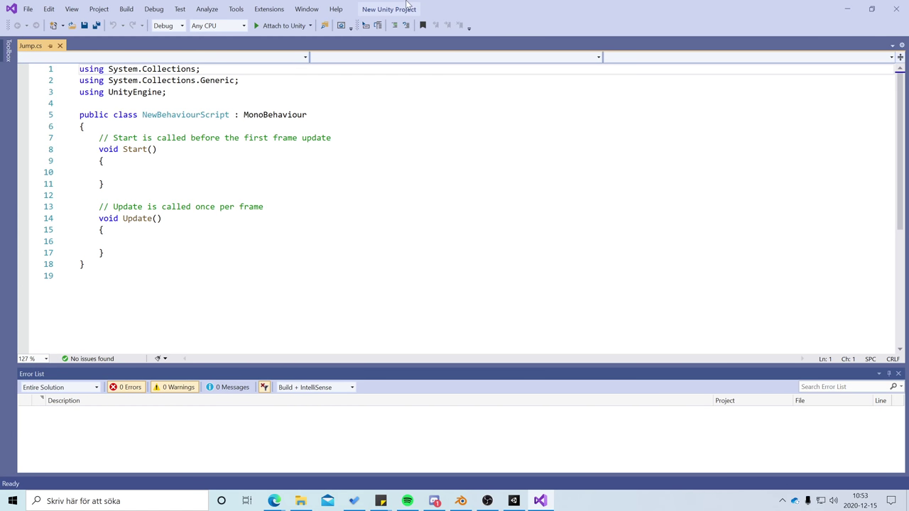
Rename the NewBehaviourScript class in Jump.cs to Jump, save, and close Visual Studio.
double_click(487, 13)
left_click_drag(487, 13, 647, 110)
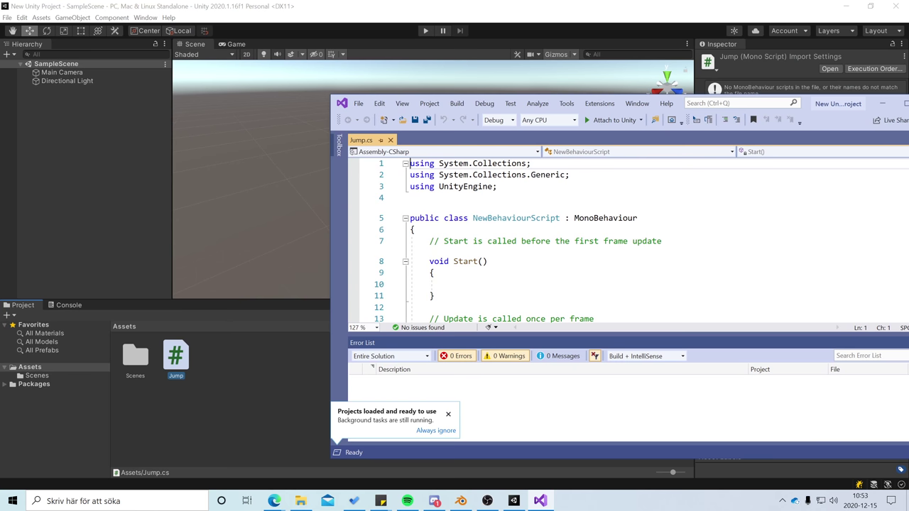
left_click(492, 218)
double_click(508, 219)
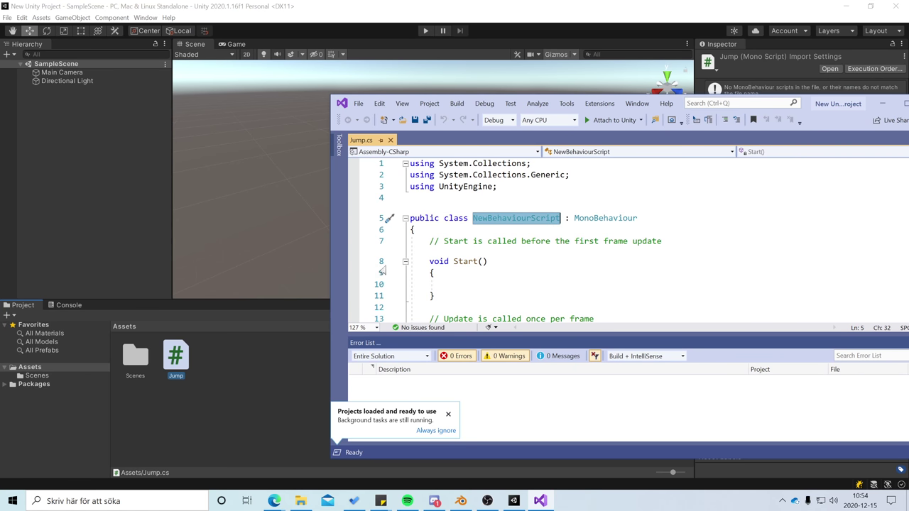
key("BackSpace")
type("Jump")
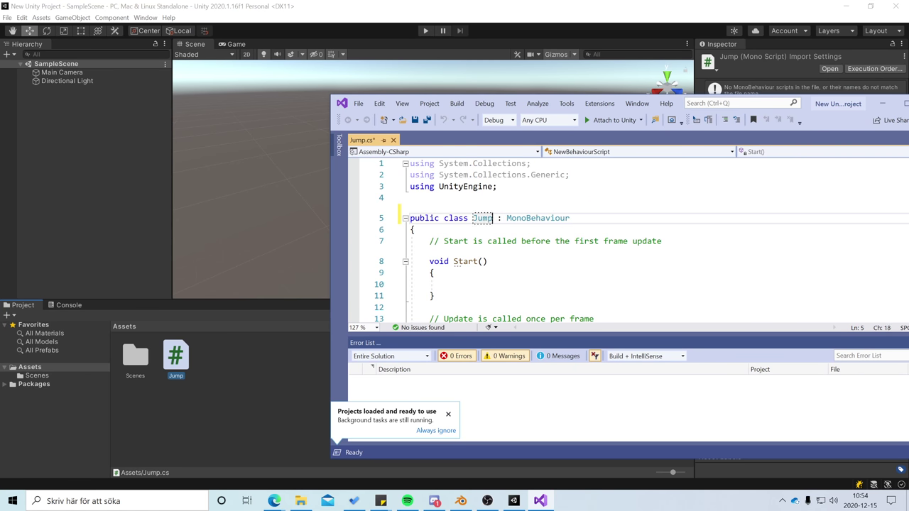
key("ctrl+s")
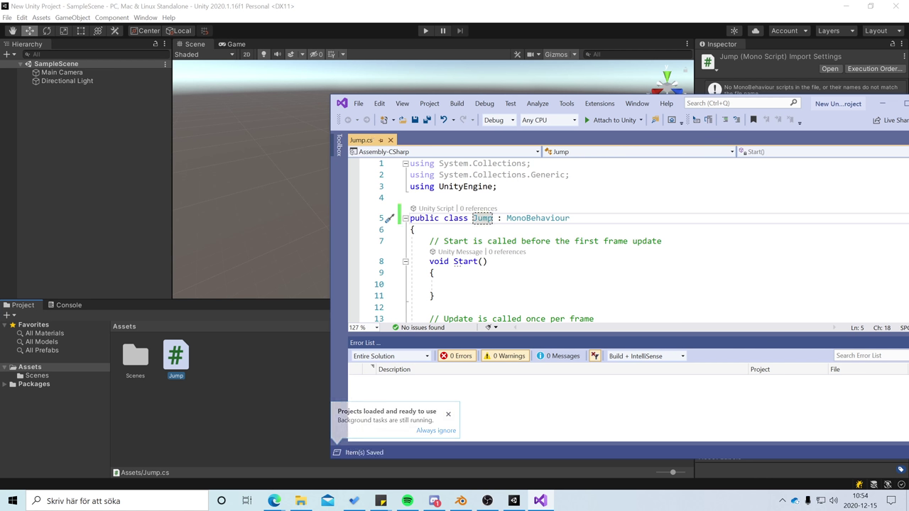
left_click(906, 103)
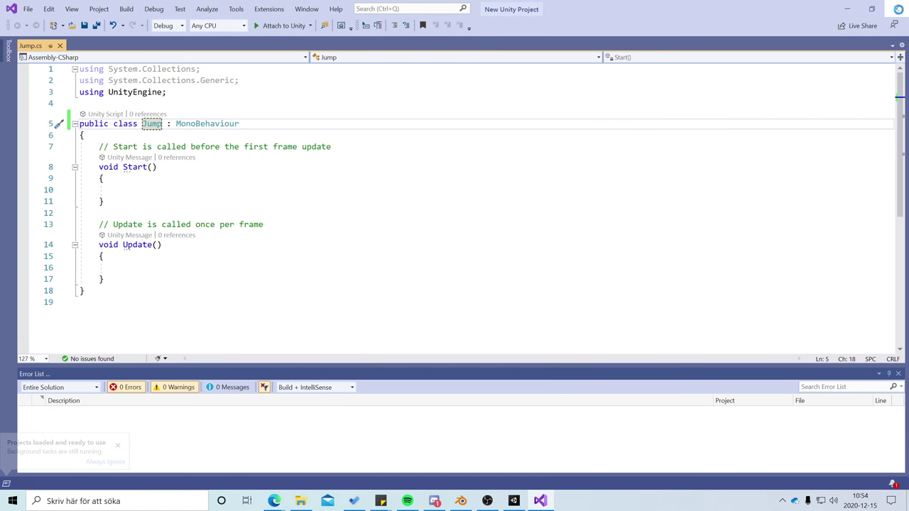
key("alt+F4")
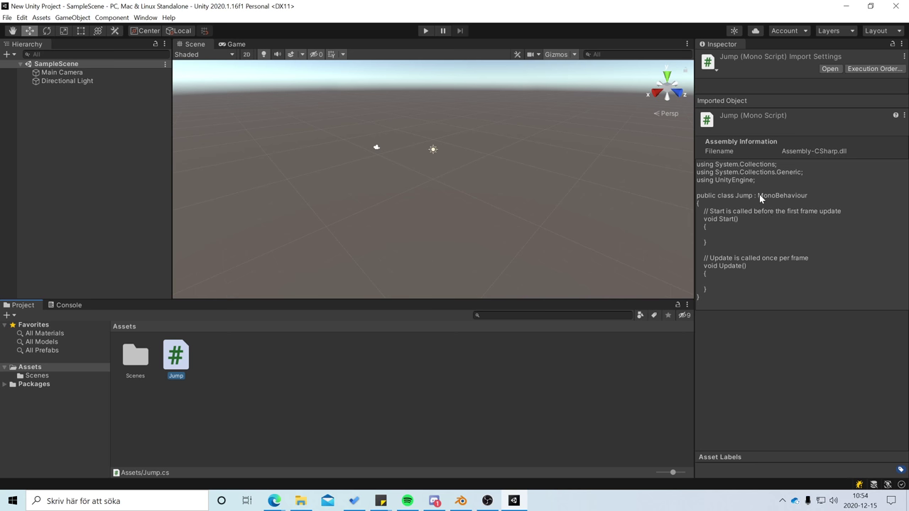
Attach Jump to Main Camera, then delete the Jump script asset.
left_click(71, 72)
left_click_drag(177, 357, 774, 440)
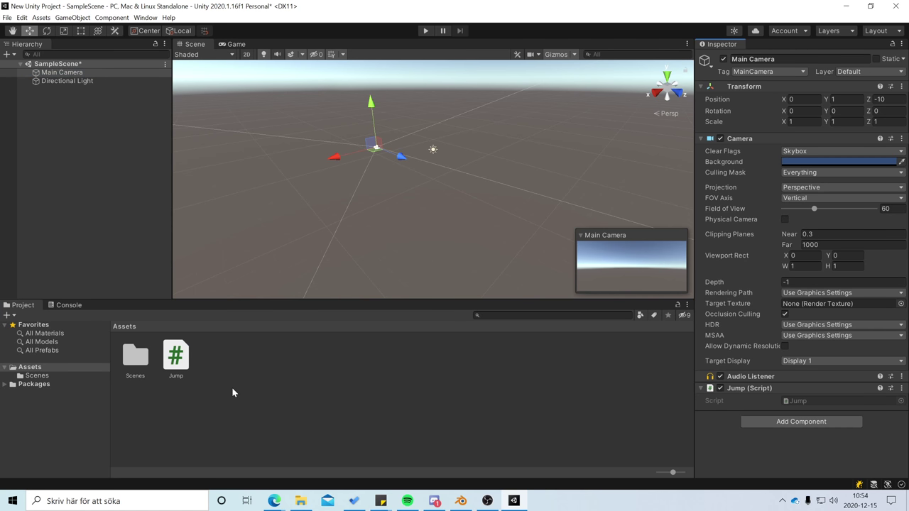
left_click(176, 358)
key("Delete")
key("Escape")
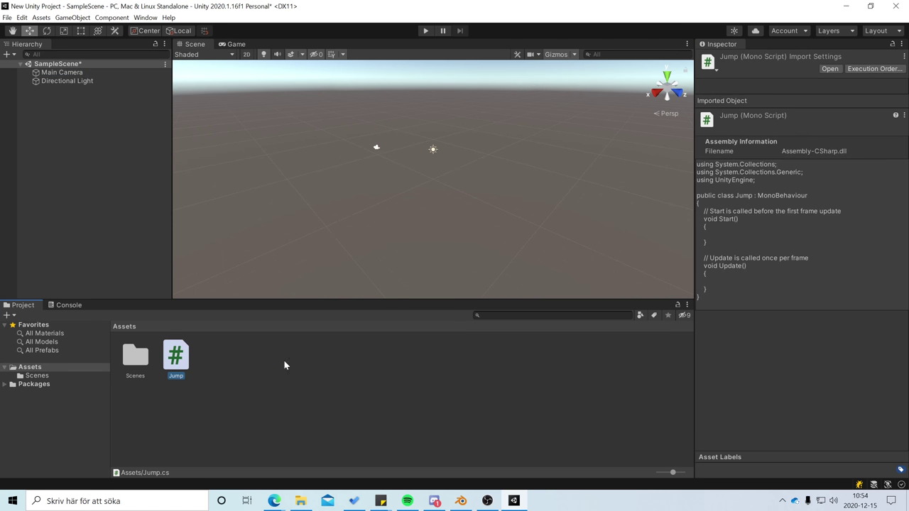
key("Delete")
key("Return")
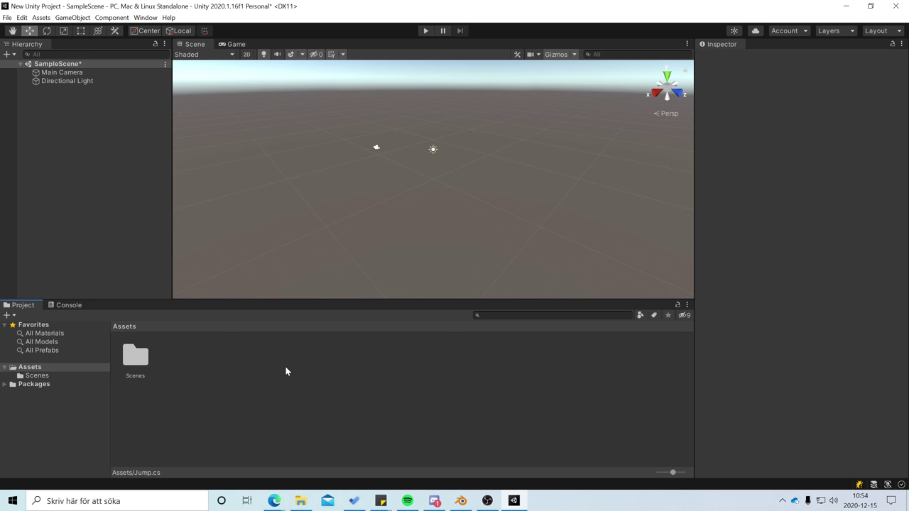
Create a new C# script in Assets named Attack.
right_click(285, 366)
mouse_move(342, 117)
left_click(529, 125)
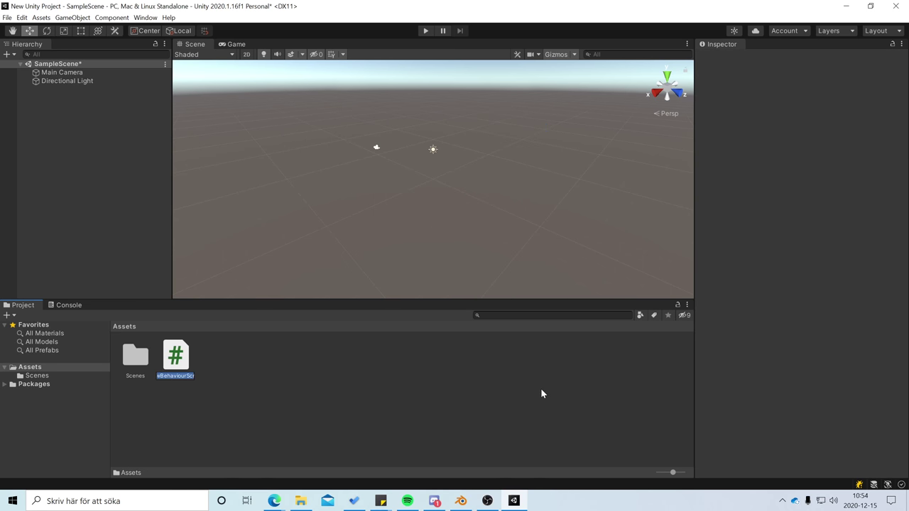
type("Attack")
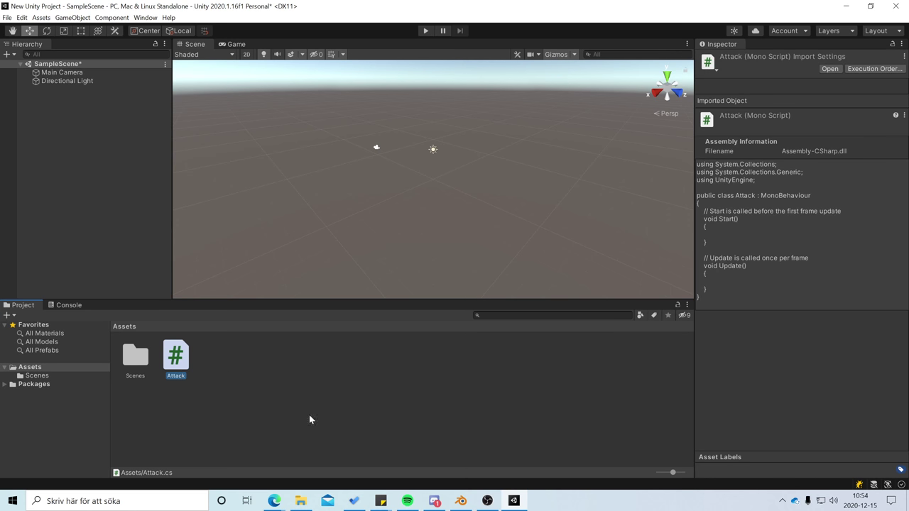
Remove the missing script from Main Camera, attach Attack, then remove Attack (Script) too.
left_click(86, 72)
left_click_drag(173, 379, 640, 431)
left_click(901, 387)
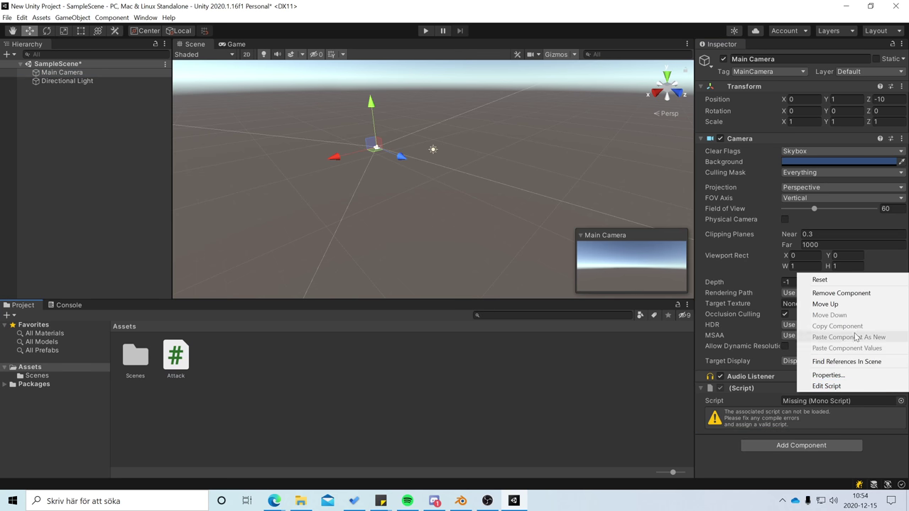
left_click(841, 294)
left_click_drag(176, 355, 798, 458)
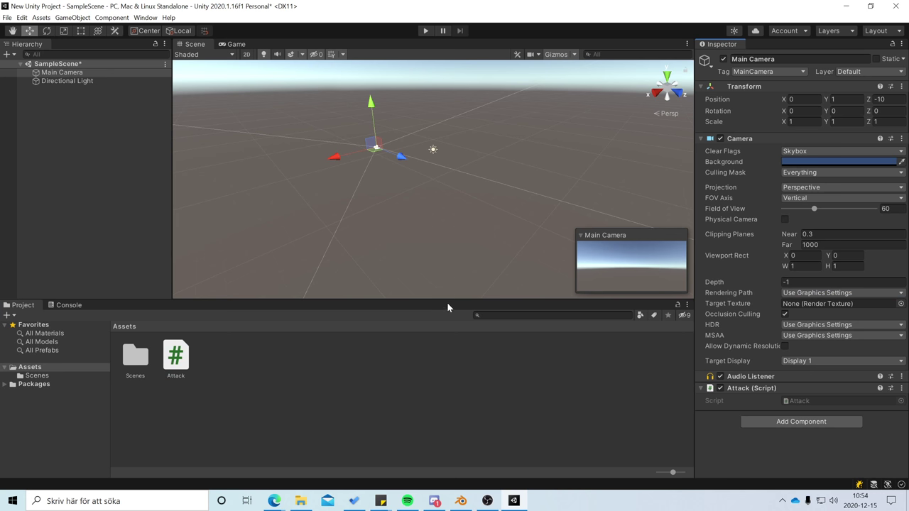
left_click(901, 389)
left_click(835, 293)
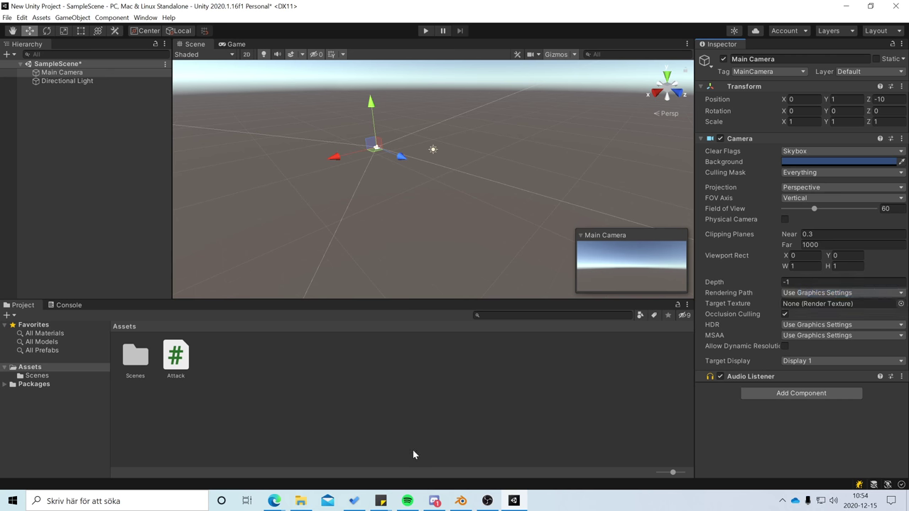
Bring the sticky note forward and delete the first list item about class names.
mouse_move(381, 501)
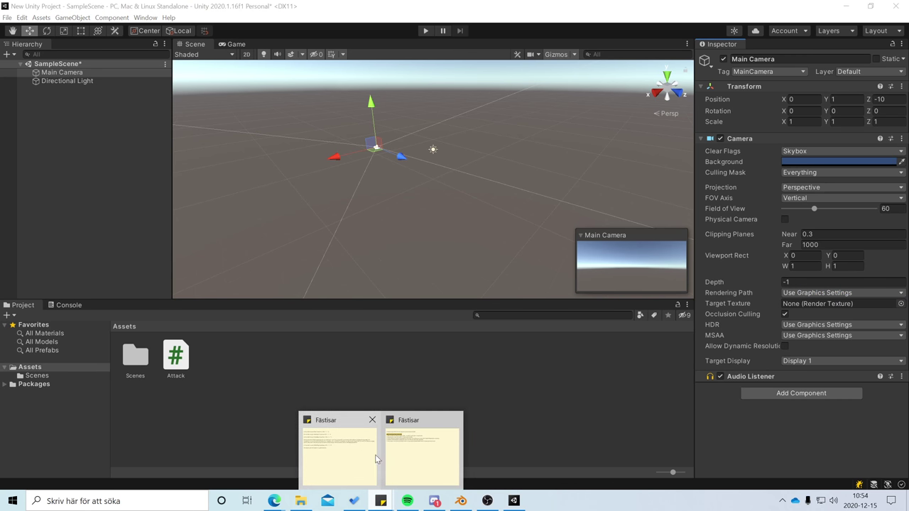
left_click(426, 462)
key("End")
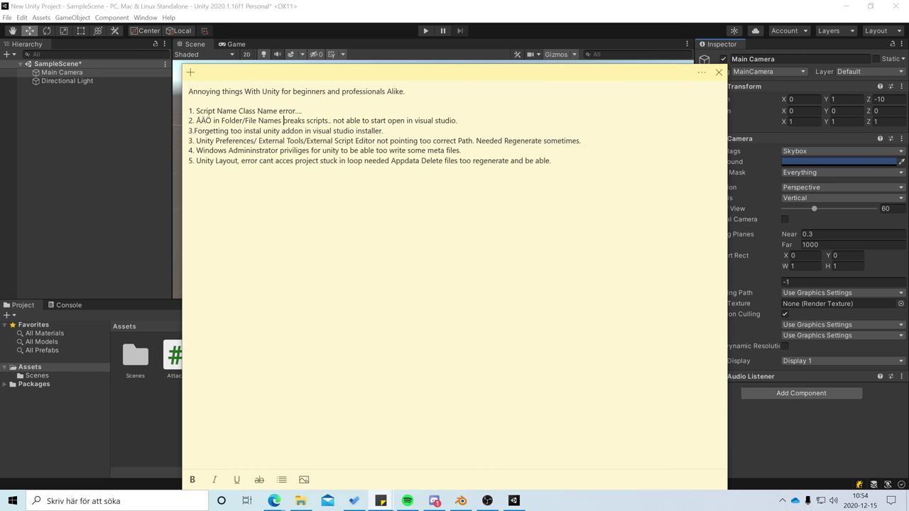
key("ctrl+shift+Left")
key("ctrl+shift+Left")
key("ctrl+shift+Left")
key("ctrl+shift+Left")
key("ctrl+shift+Left")
key("ctrl+shift+Left")
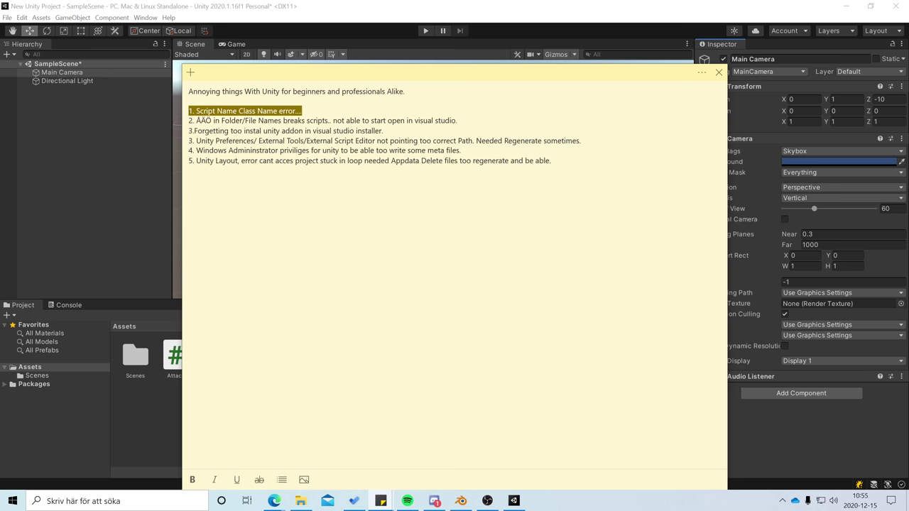
key("BackSpace")
key("BackSpace")
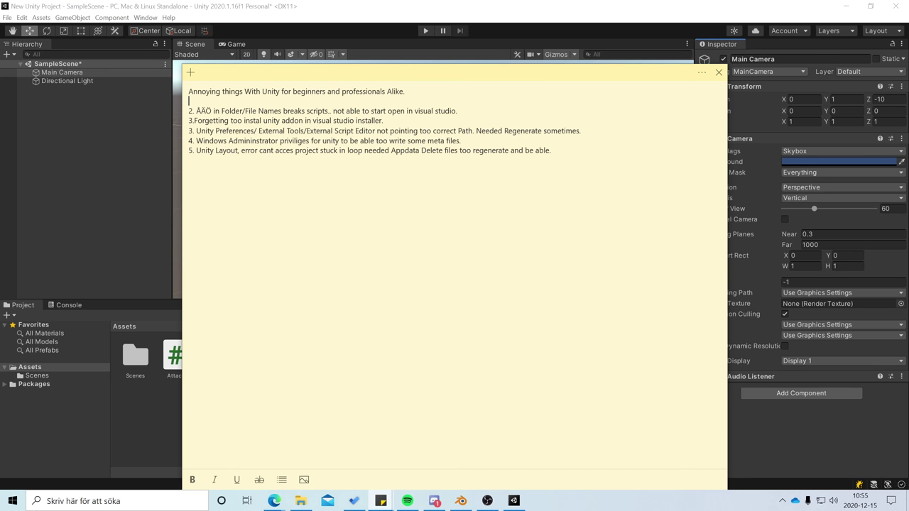
Select item 2, clear the windows to show the desktop, and select the word ÅÄÖ.
key("Down")
key("End")
key("ctrl+shift+Left")
key("ctrl+shift+Left")
key("ctrl+shift+Left")
key("ctrl+shift+Left")
key("ctrl+shift+Left")
key("ctrl+shift+Left")
key("ctrl+shift+Left")
key("ctrl+shift+Left")
key("ctrl+shift+Left")
key("ctrl+shift+Left")
key("ctrl+shift+Left")
key("ctrl+shift+Left")
key("ctrl+shift+Left")
key("ctrl+shift+Left")
key("ctrl+shift+Left")
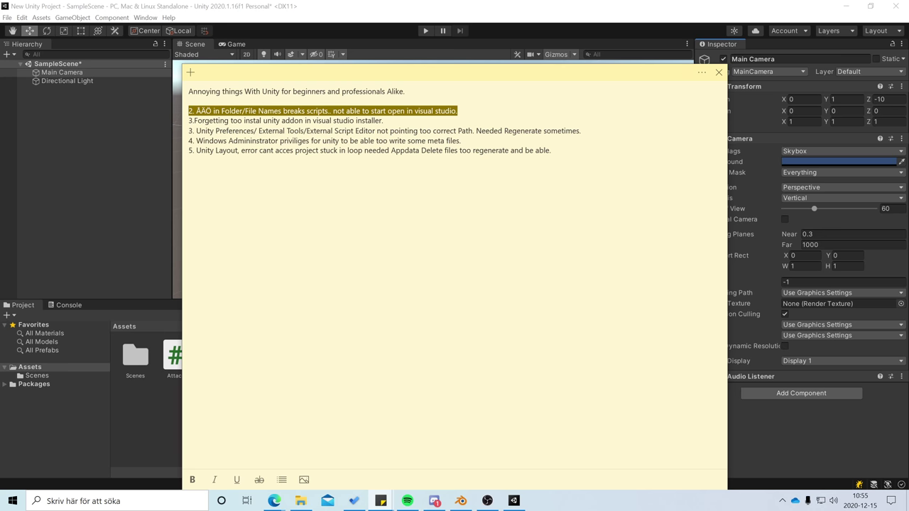
key("alt+F4")
key("alt+F4")
key("Escape")
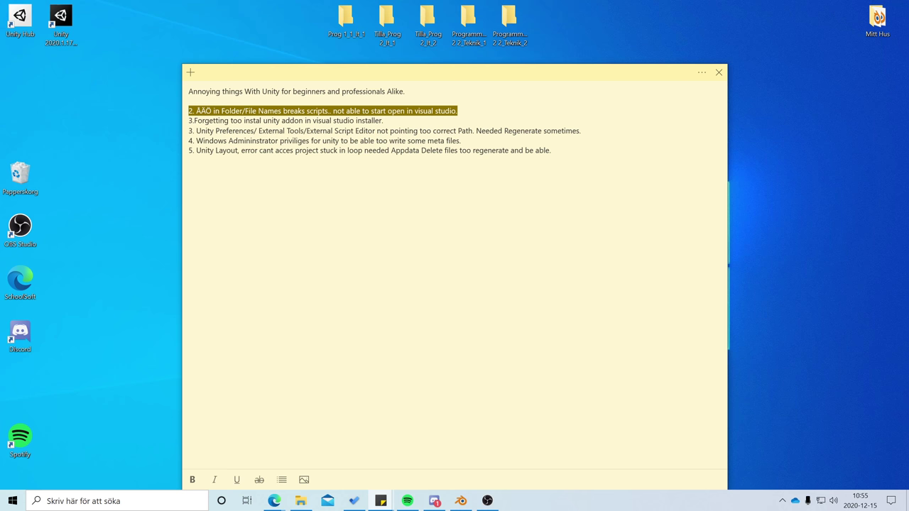
double_click(205, 110)
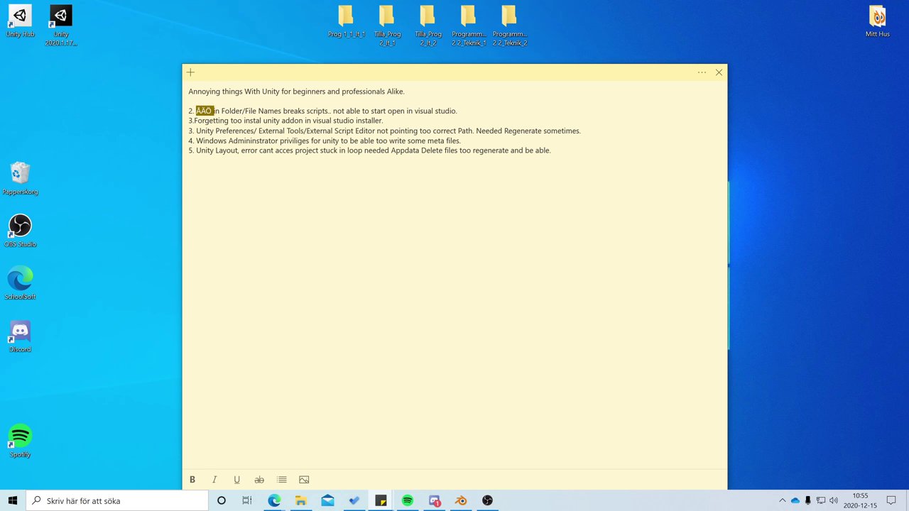
Create a new desktop folder via Nytt > Mapp and name it Unity ÄProject.
right_click(95, 108)
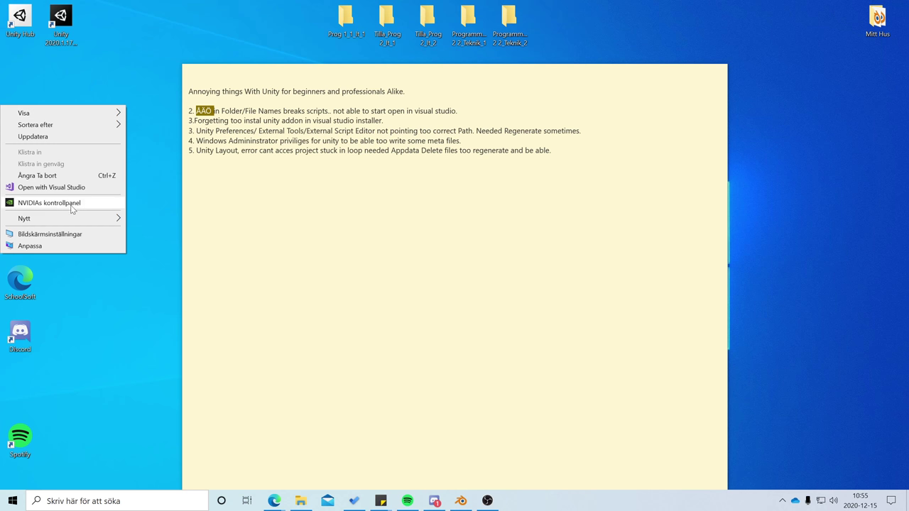
mouse_move(64, 223)
left_click(178, 220)
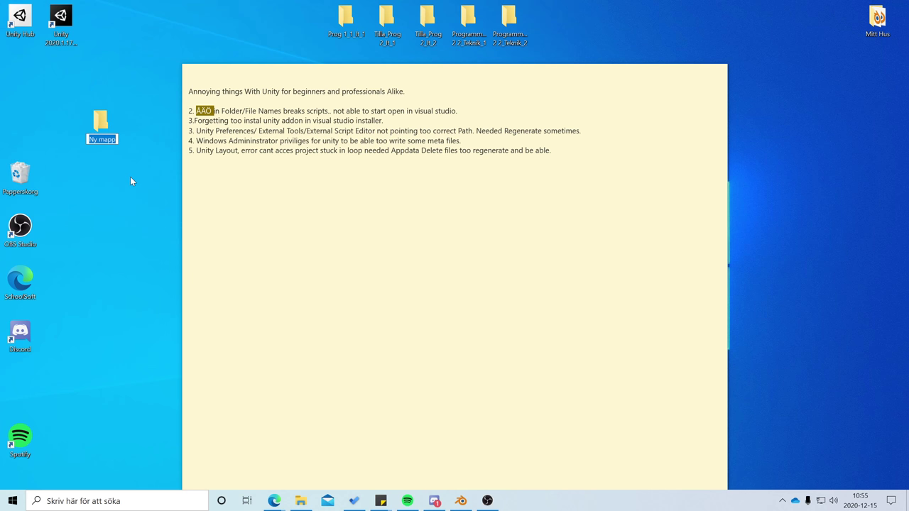
key("BackSpace")
type("Unity Project åä")
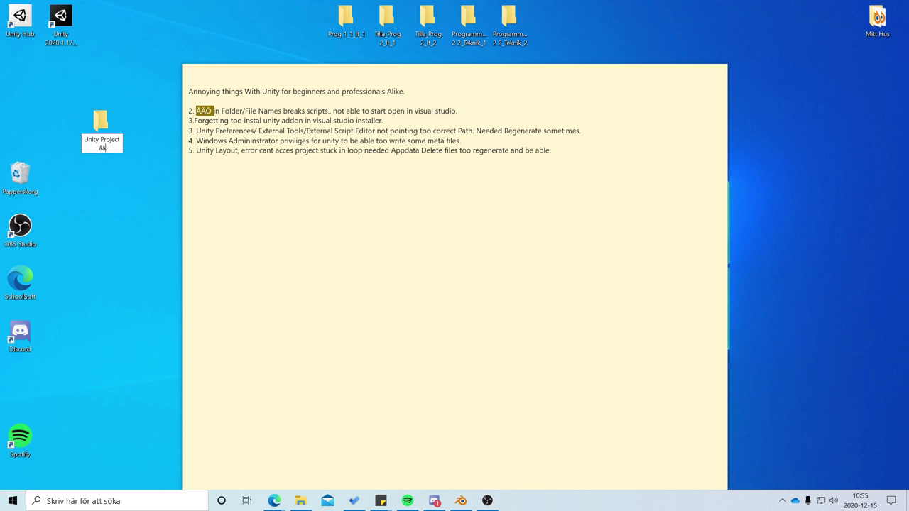
key("BackSpace")
key("BackSpace")
key("BackSpace")
key("Left")
key("Left")
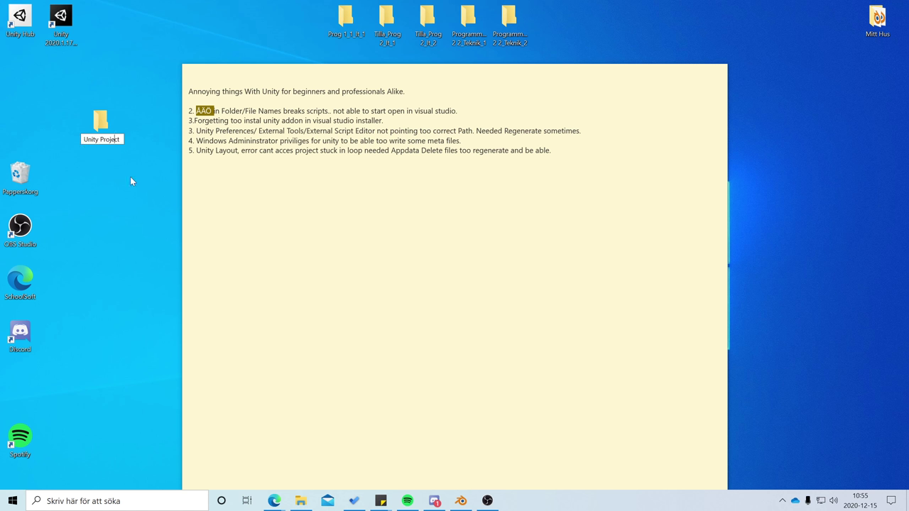
type("Ä")
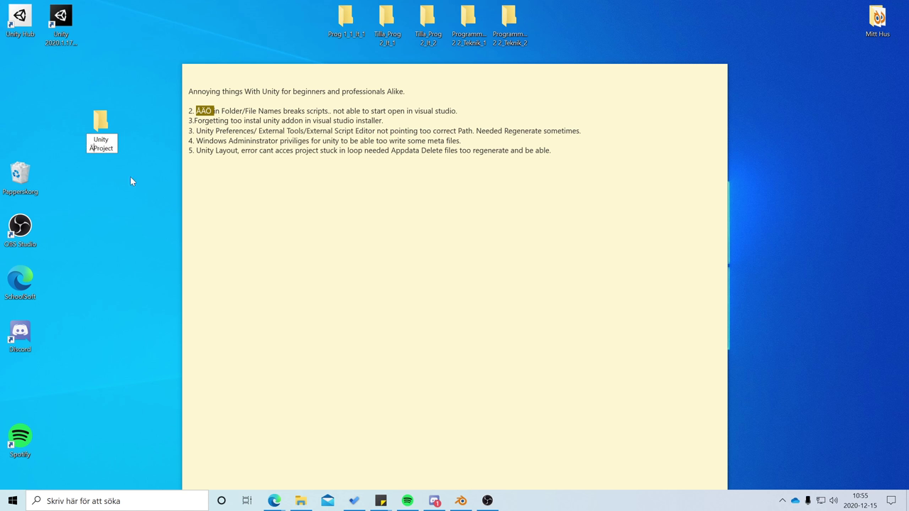
key("Return")
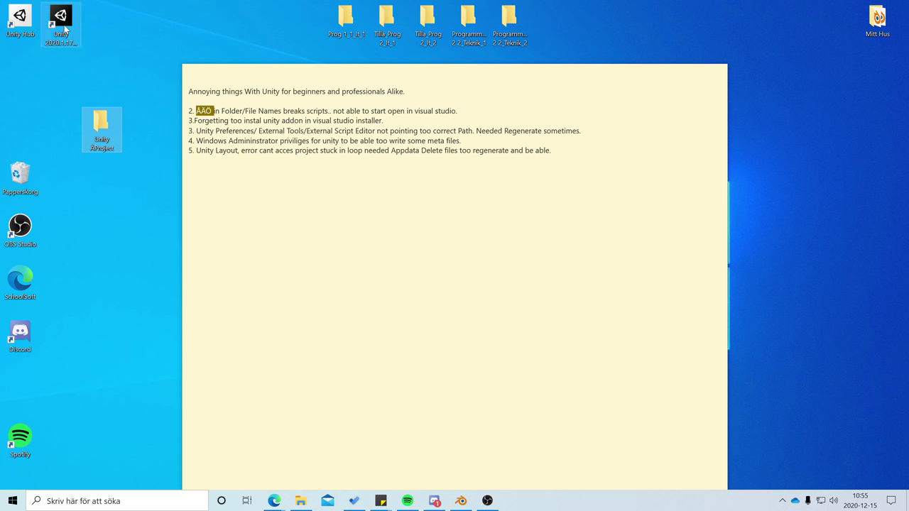
Create a 3D project with Unity 2020.1.16f1 located in the desktop's Unity ÄProject folder.
left_click(20, 19)
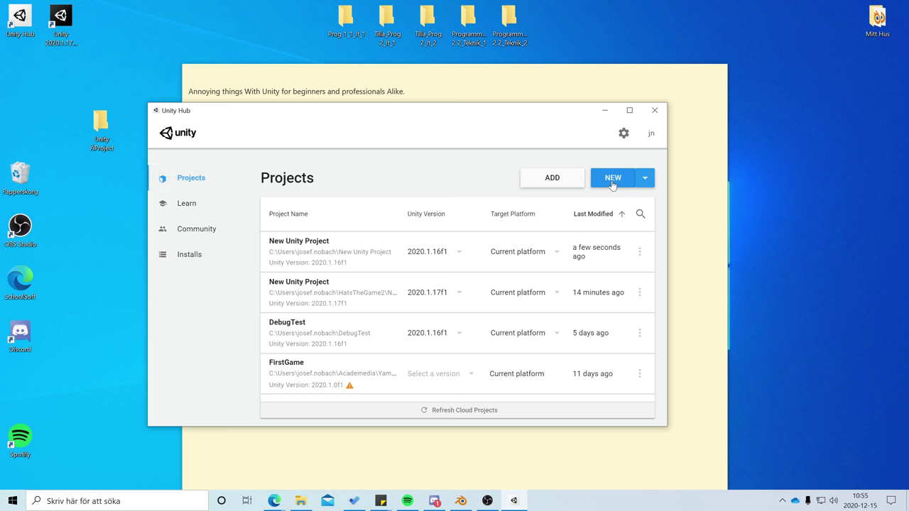
left_click(644, 177)
left_click(565, 207)
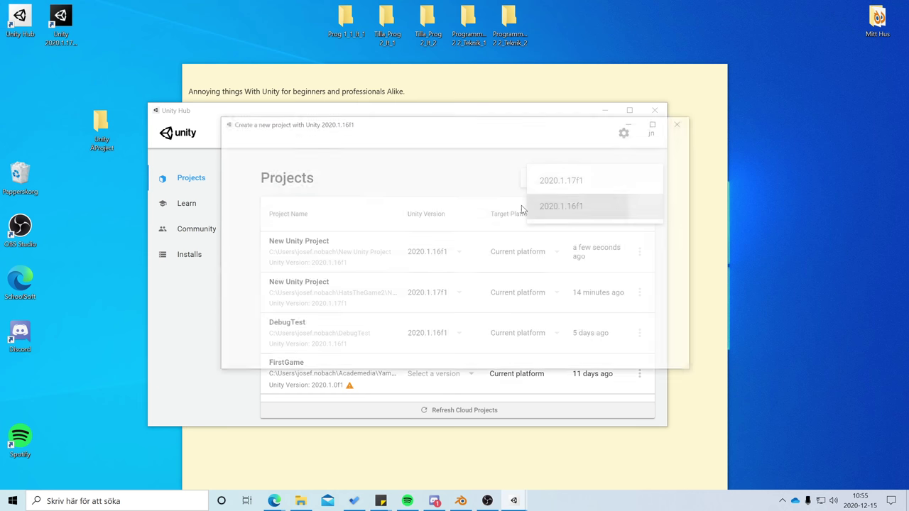
left_click(661, 232)
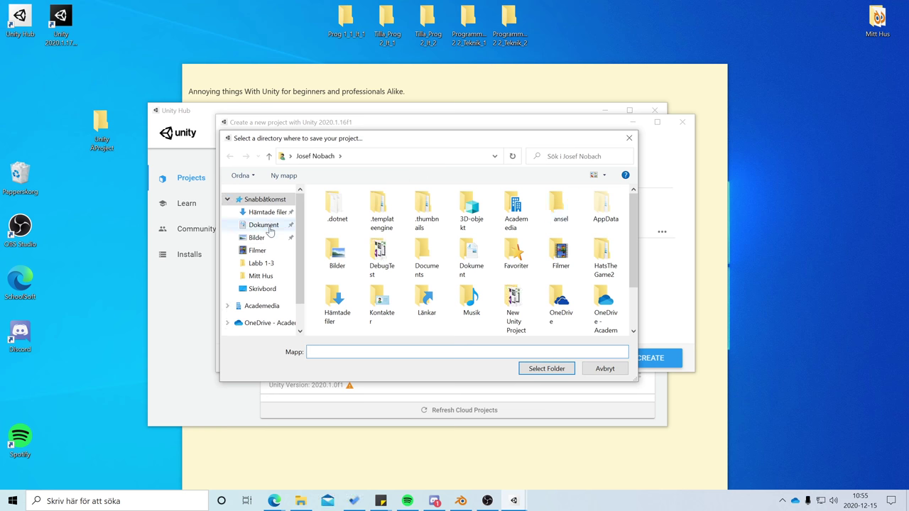
left_click(262, 288)
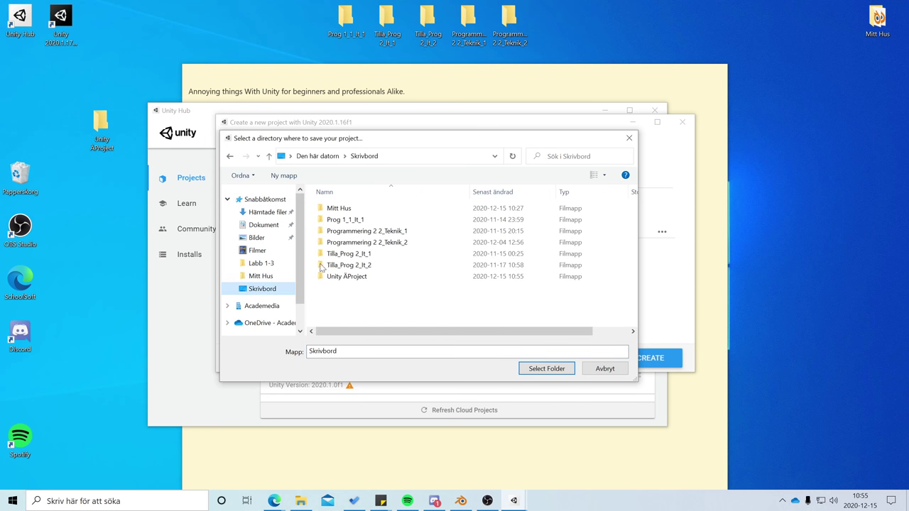
left_click(368, 282)
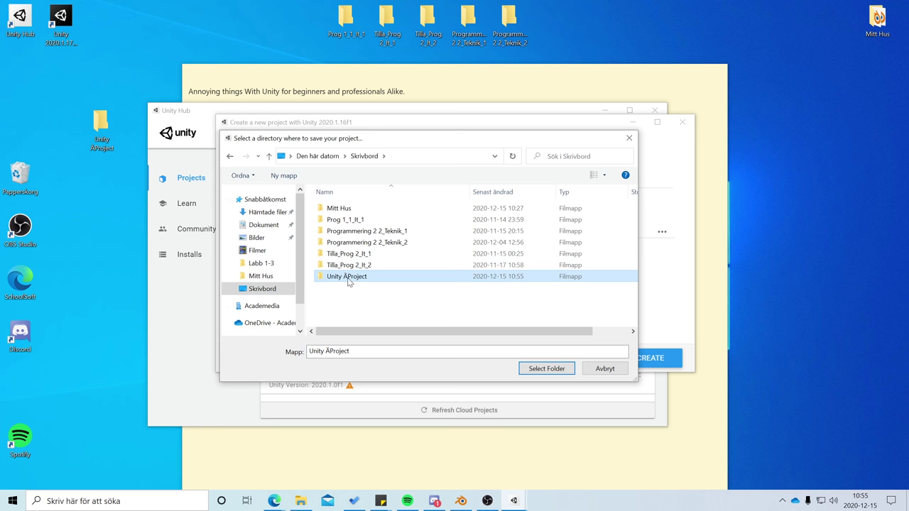
double_click(349, 282)
left_click(537, 368)
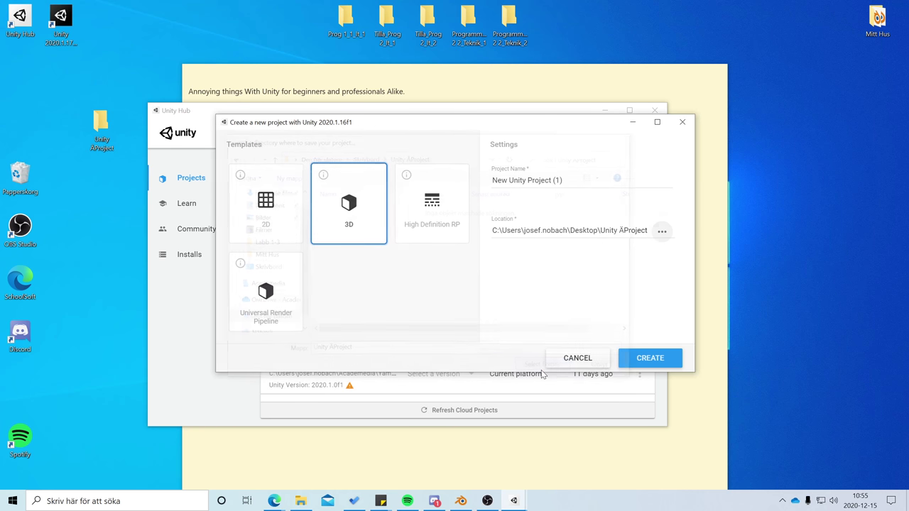
left_click(650, 358)
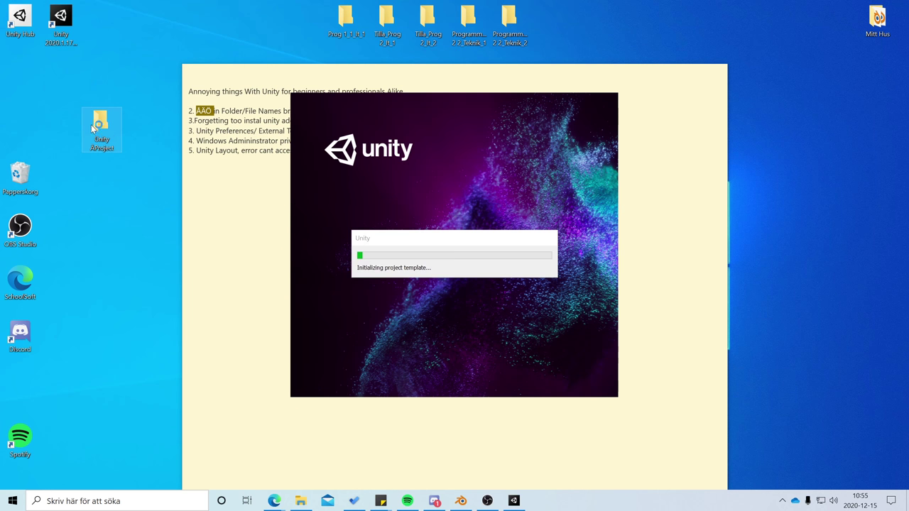
Confirm Unity ÄProject contains New Unity Project (1), then select all of item 2 in the note.
left_click(231, 111)
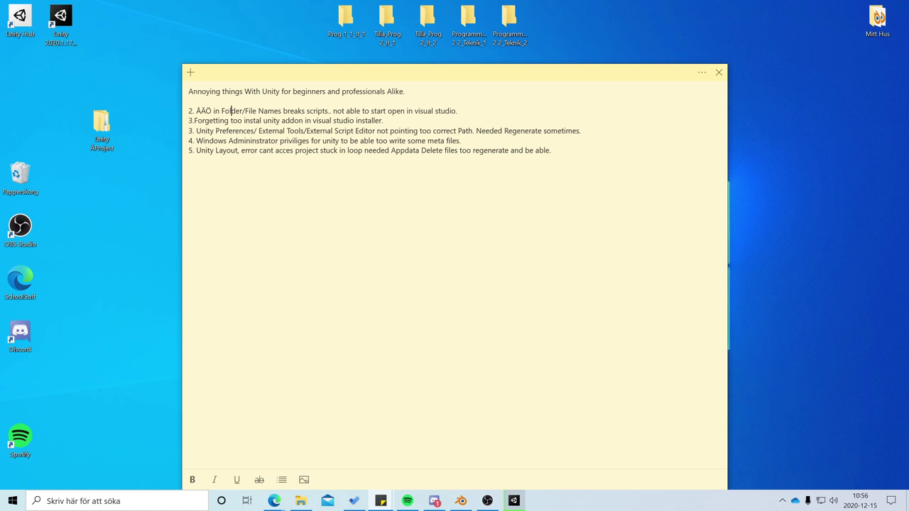
key("shift+Right")
key("shift+Right")
key("shift+Right")
key("shift+Right")
key("shift+Right")
key("shift+Right")
key("shift+Right")
key("shift+Right")
key("shift+Right")
key("shift+Right")
key("shift+Right")
key("shift+Right")
key("shift+Right")
key("shift+Right")
key("shift+Right")
key("shift+Right")
key("shift+Right")
key("shift+Right")
key("shift+Right")
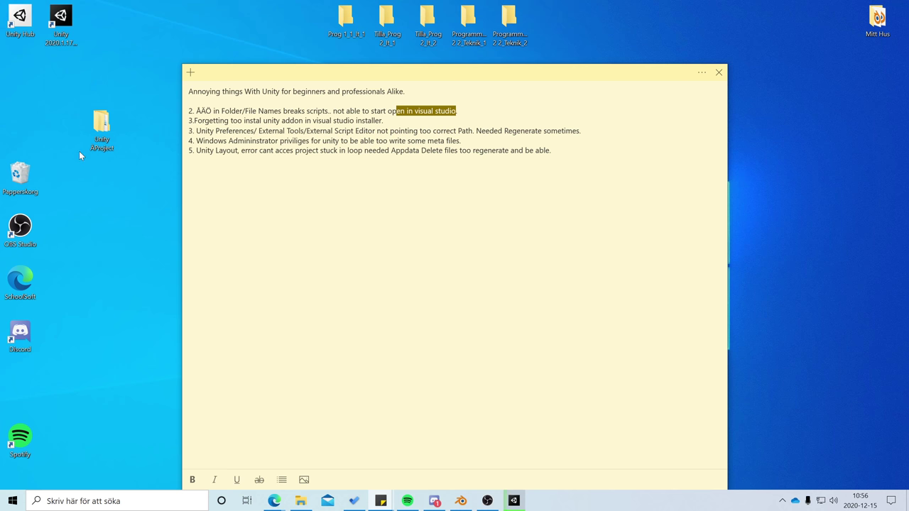
left_click(96, 146)
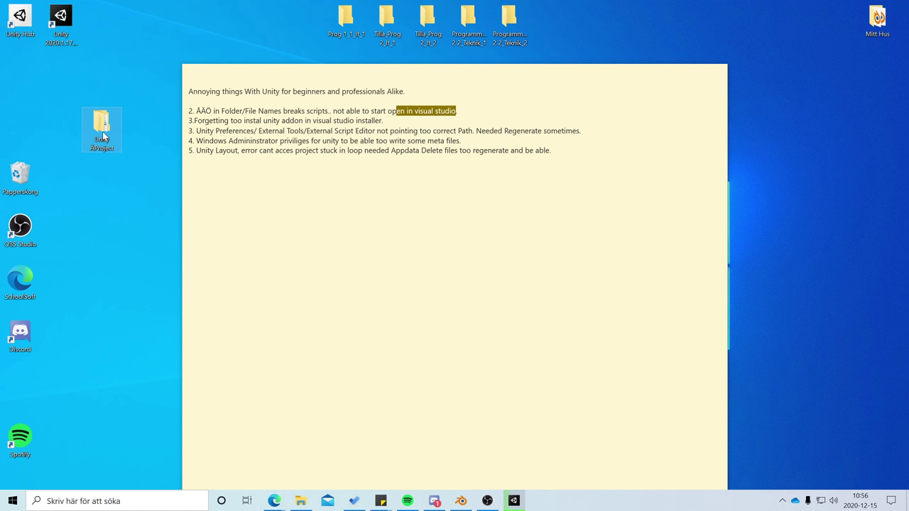
double_click(102, 132)
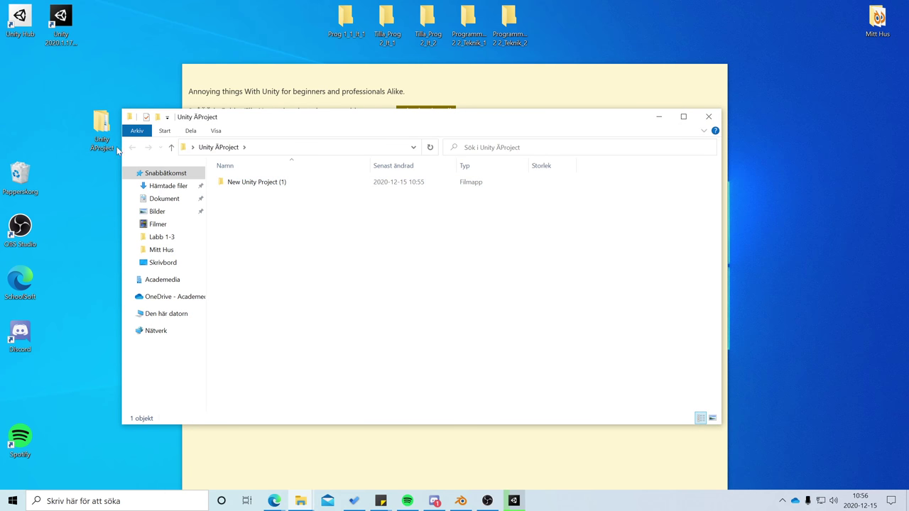
left_click(708, 116)
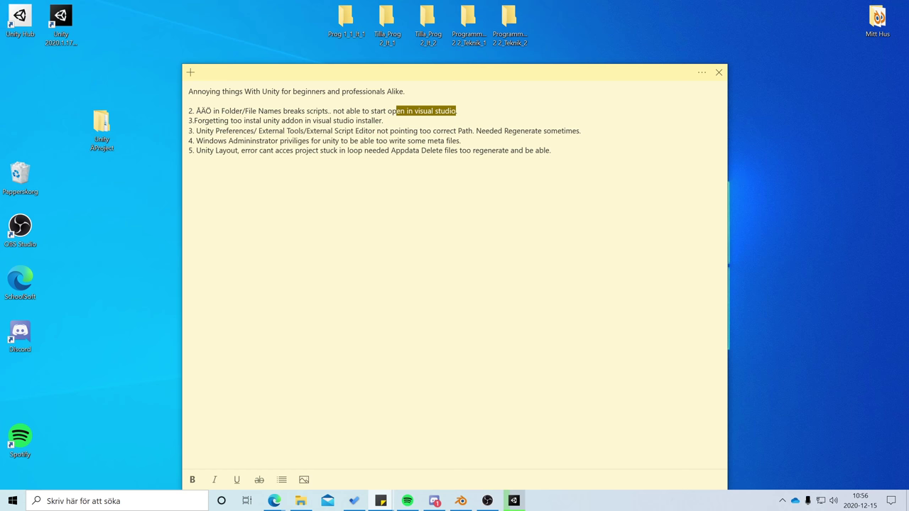
left_click_drag(189, 111, 459, 111)
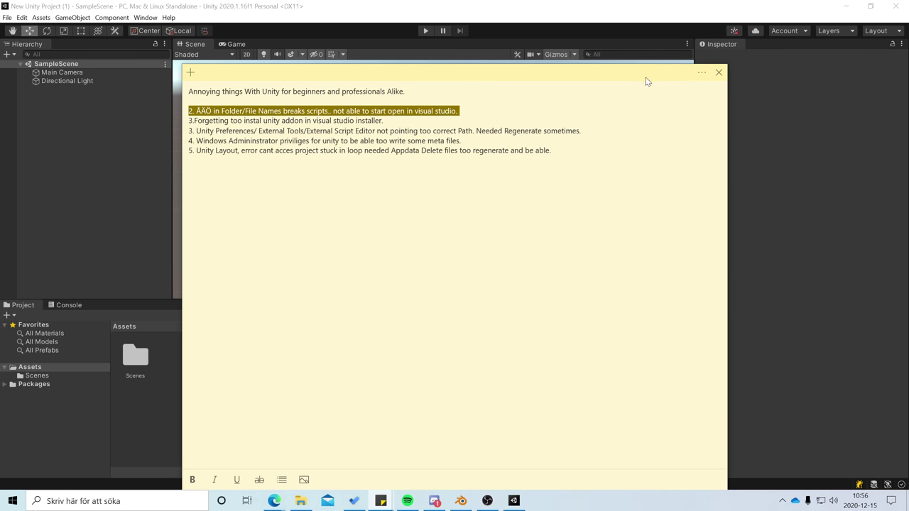
Create a new C# script named Jump in the Assets folder.
left_click(637, 7)
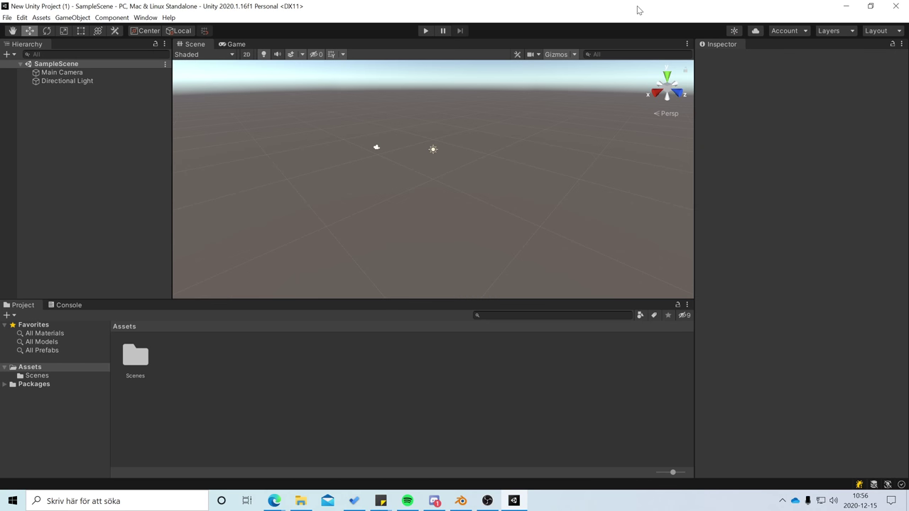
right_click(253, 361)
mouse_move(318, 104)
left_click(455, 117)
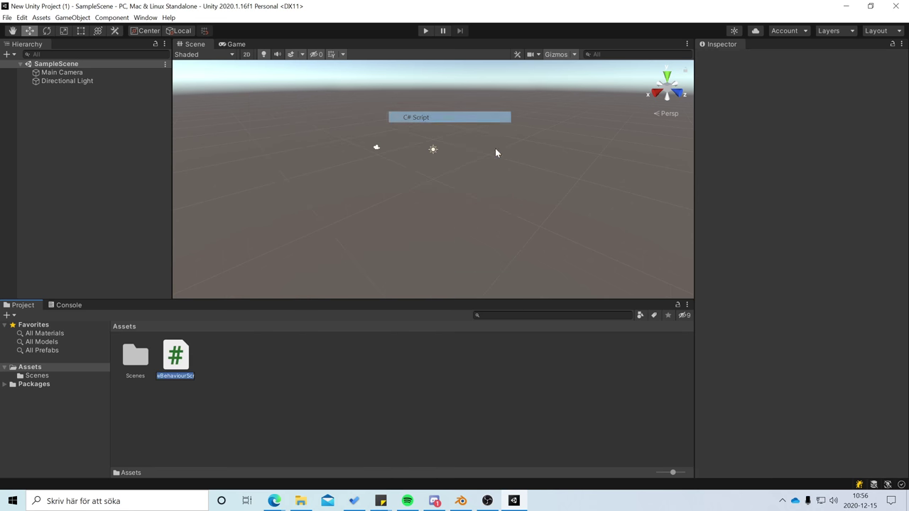
key("BackSpace")
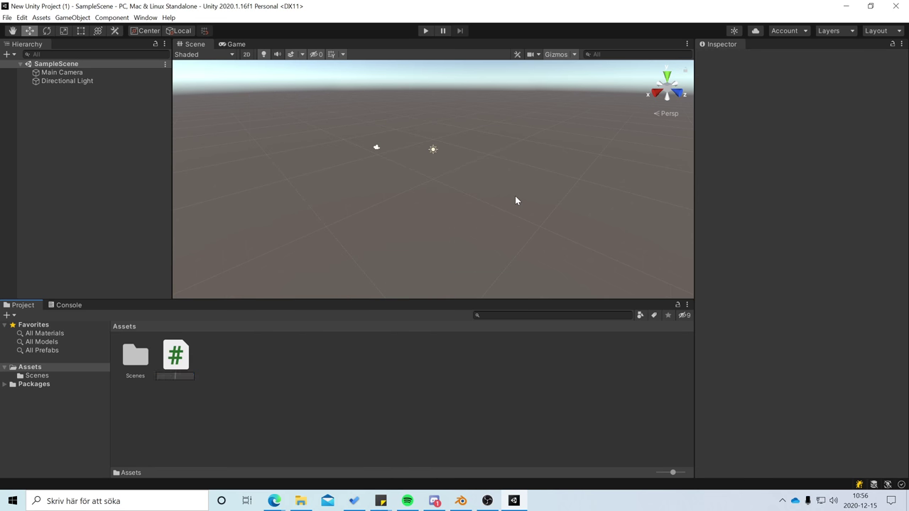
type("Jump")
key("Return")
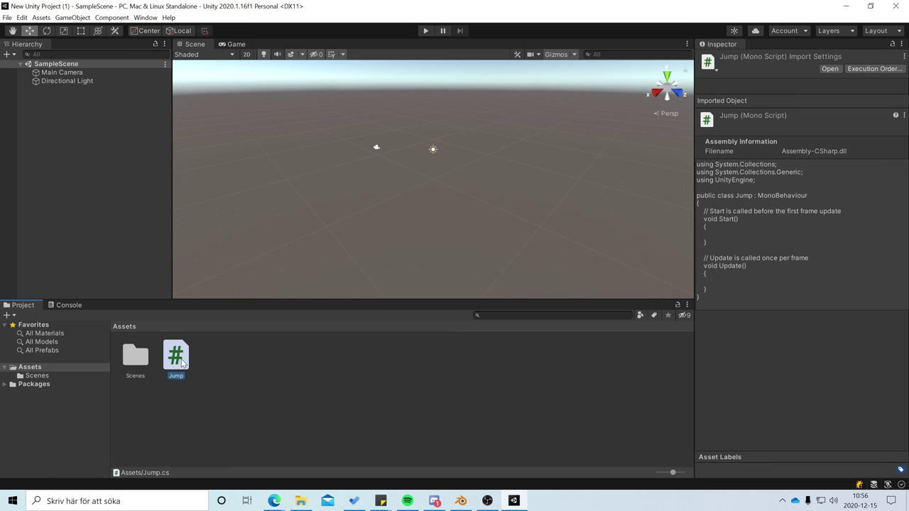
Select the Jump script to inspect it, then close the Unity editor.
left_click(260, 388)
left_click(176, 355)
left_click(165, 363)
left_click(170, 359)
left_click(318, 377)
left_click(173, 355)
left_click(258, 367)
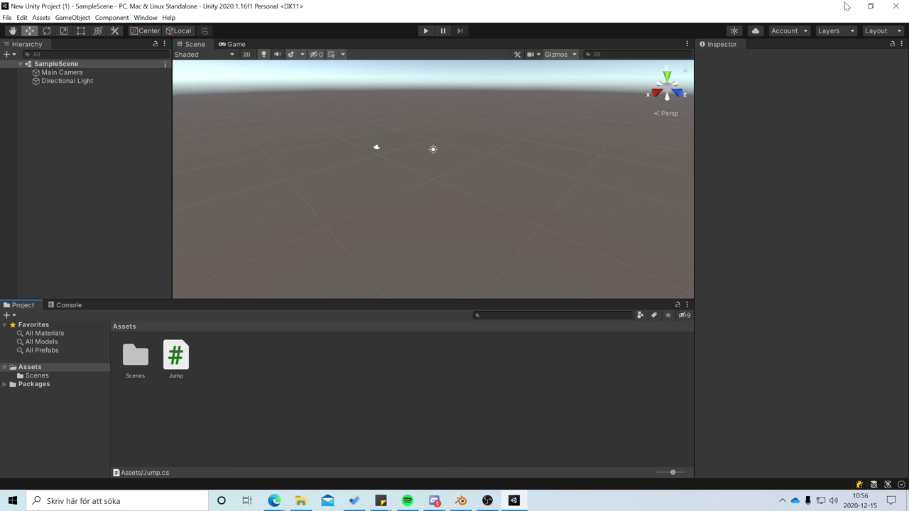
left_click(896, 7)
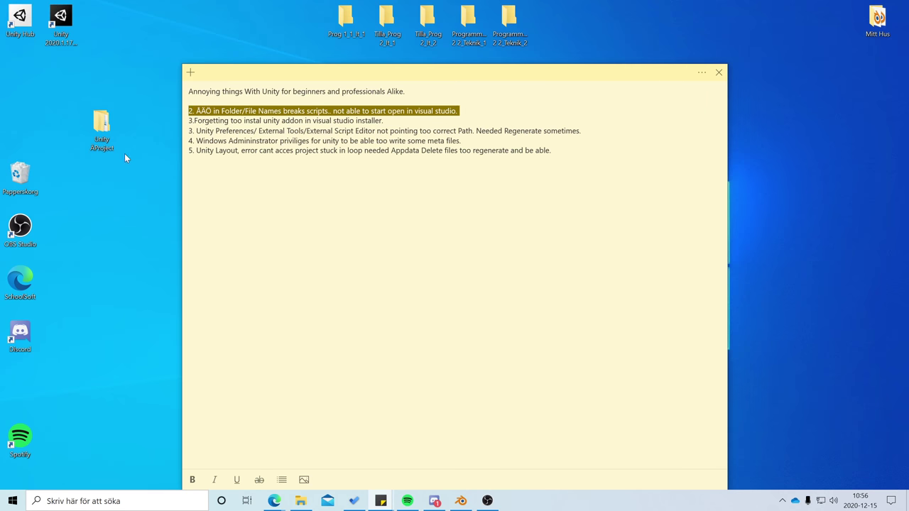
Create a desktop folder named Unity Project 2, then launch Unity Hub.
left_click(100, 150)
right_click(121, 186)
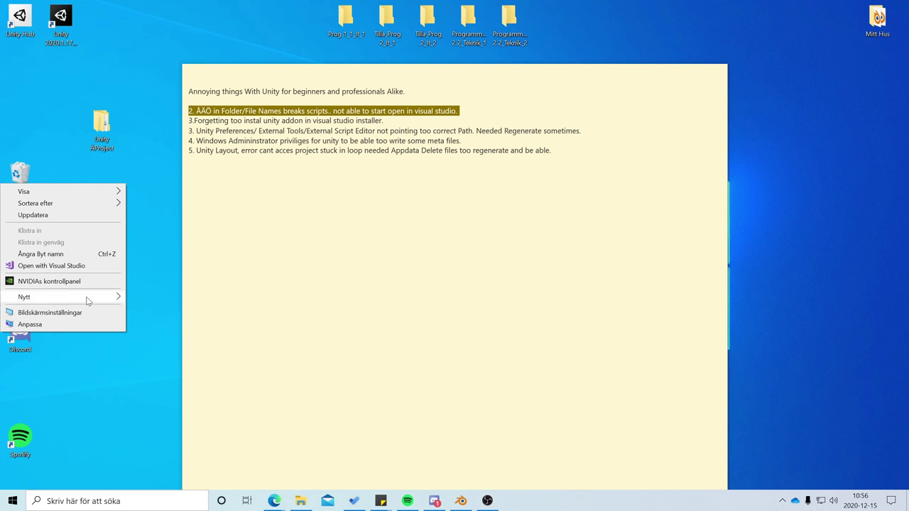
mouse_move(87, 298)
left_click(136, 296)
type("Un")
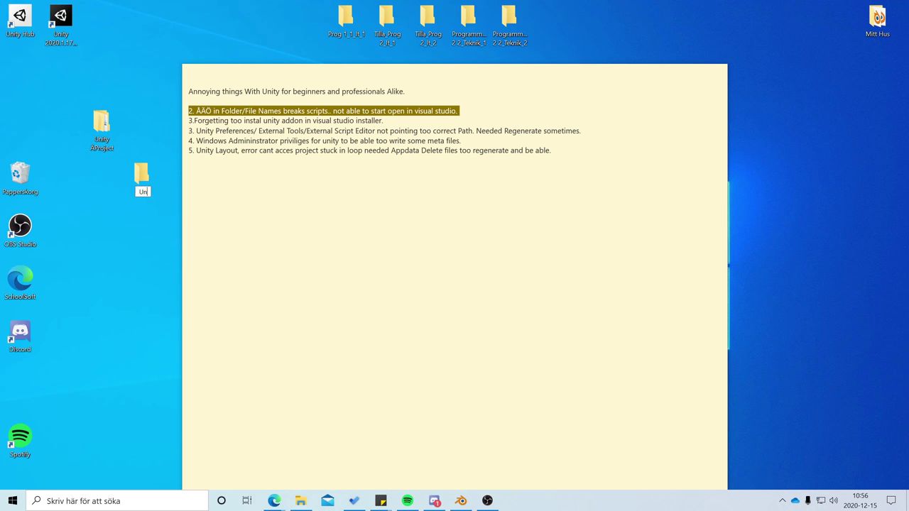
type("ity Project 2")
key("Return")
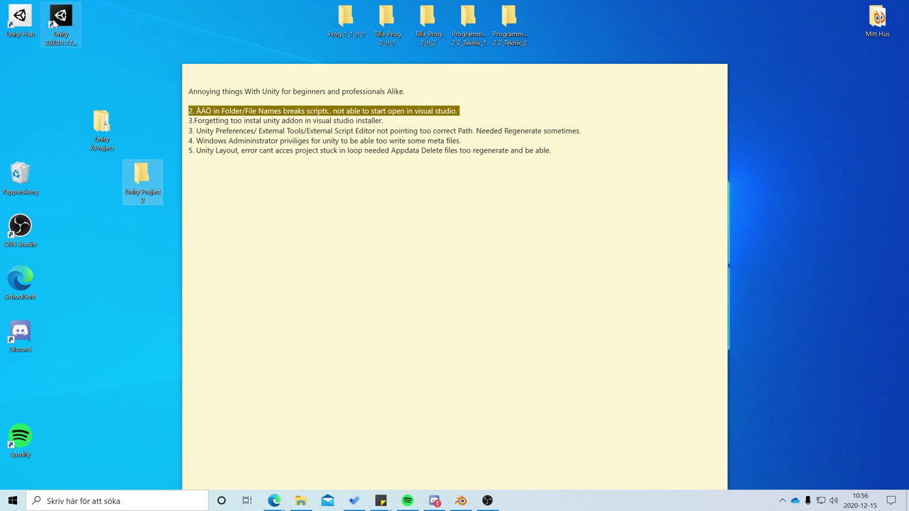
left_click(19, 20)
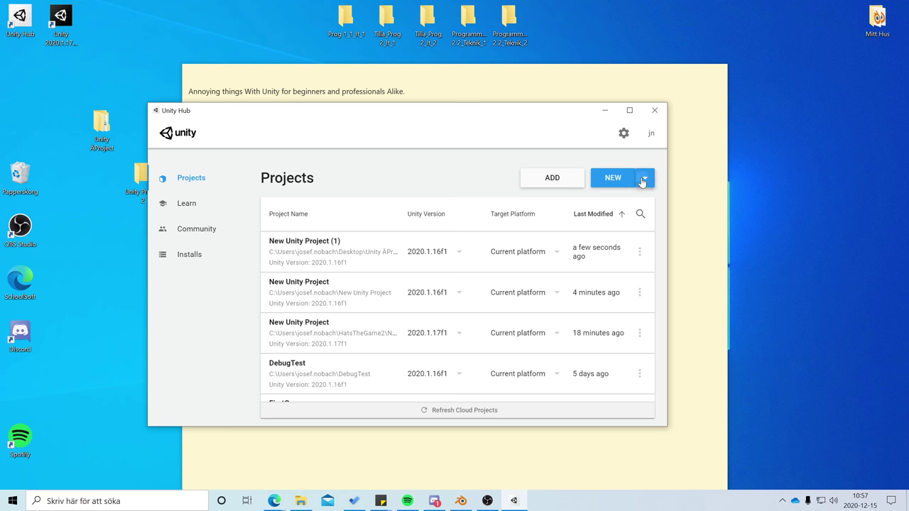
Start a Unity 2020.1.16f1 project saved in the desktop's Unity Project 2 folder.
left_click(643, 179)
left_click(575, 206)
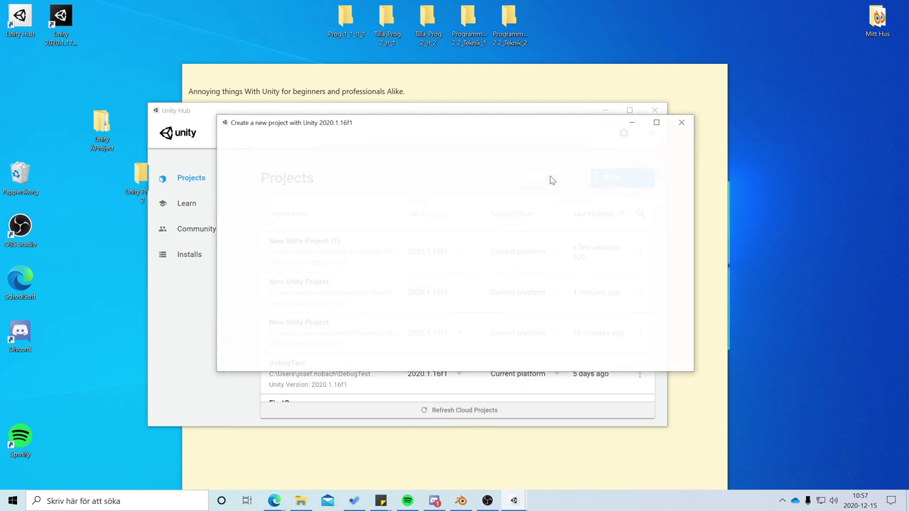
left_click(662, 232)
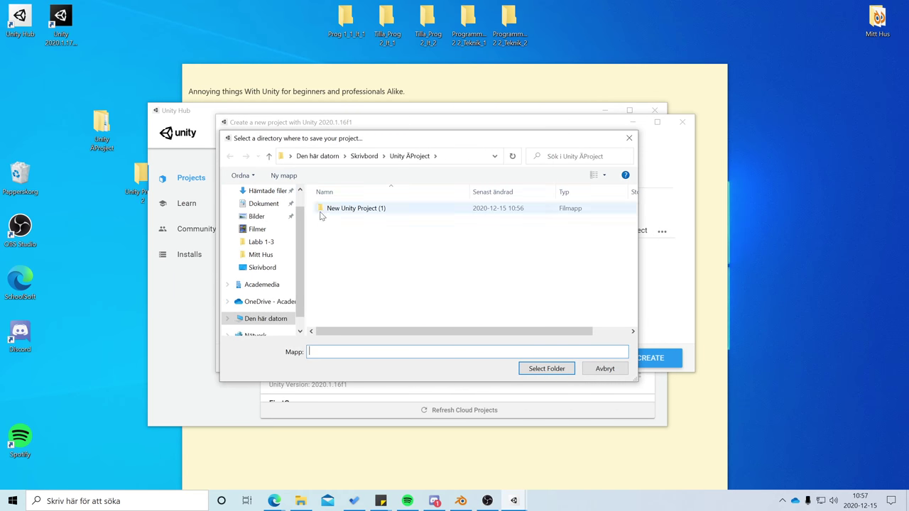
left_click(257, 268)
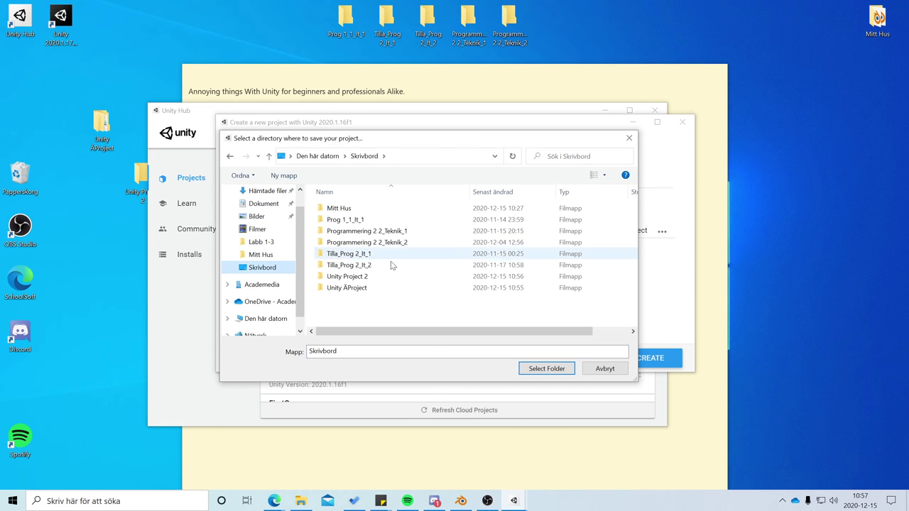
double_click(358, 277)
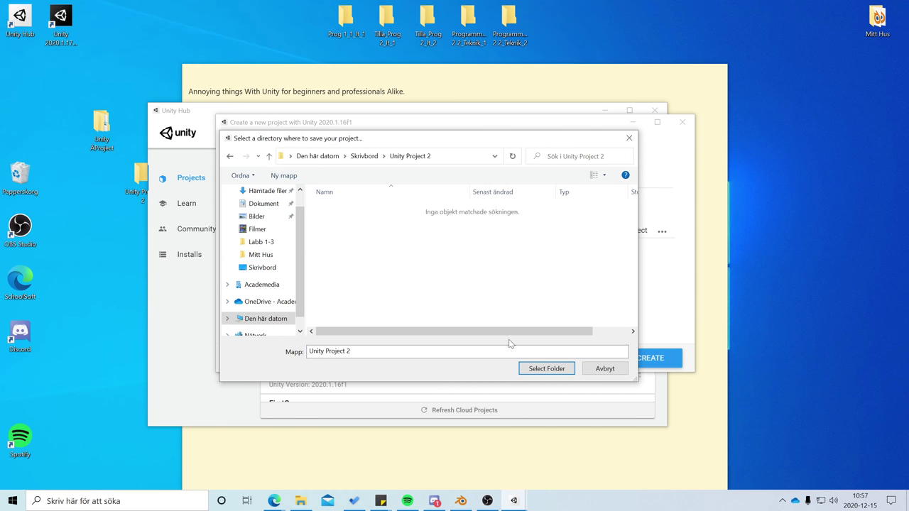
left_click(545, 369)
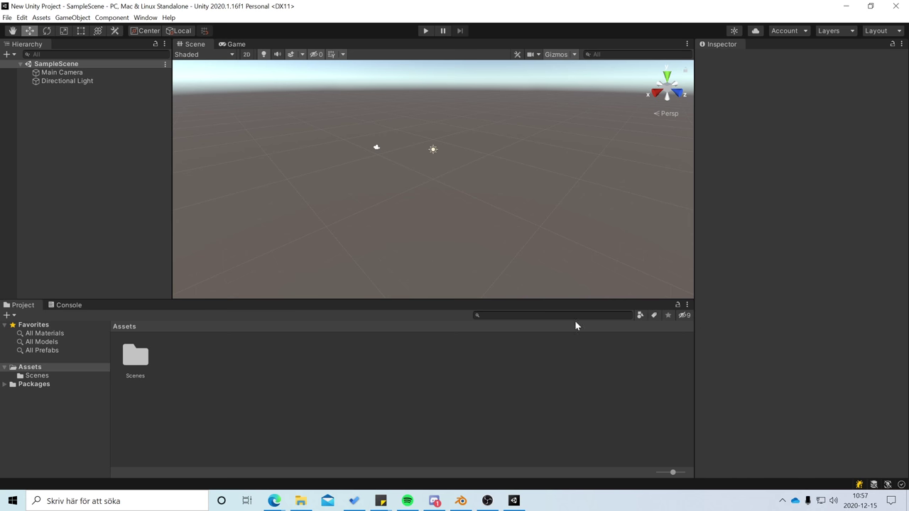
Create a new C# script named Attack in Assets.
right_click(377, 364)
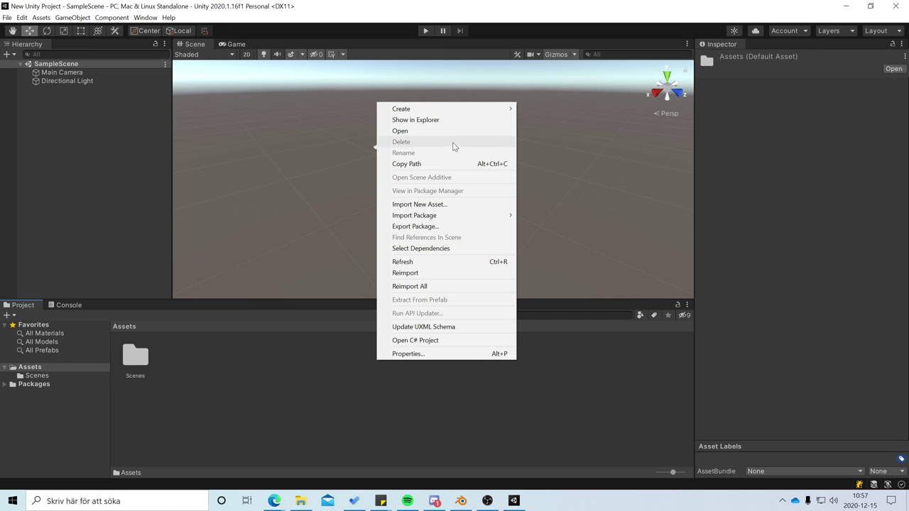
mouse_move(455, 109)
left_click(543, 122)
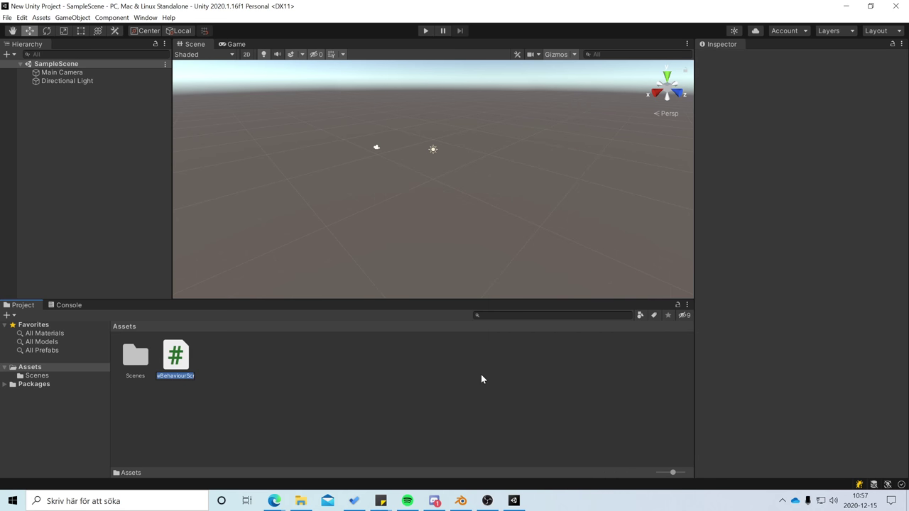
key("BackSpace")
type("Attack")
key("Return")
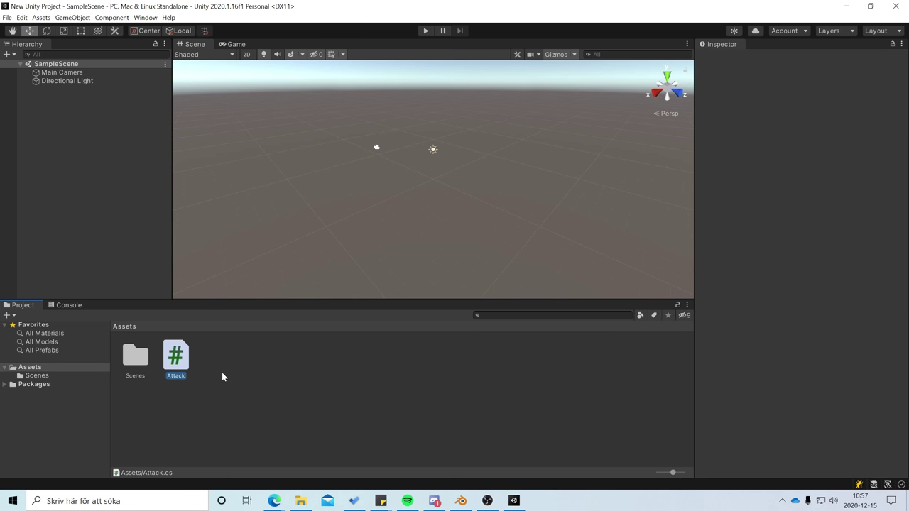
Open the Attack script in Visual Studio, then return to Unity and close it.
double_click(178, 358)
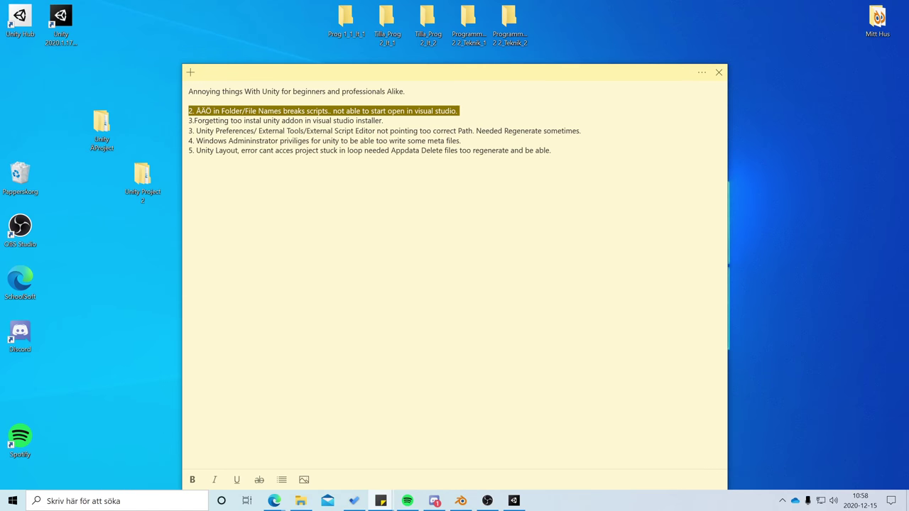
left_click(513, 501)
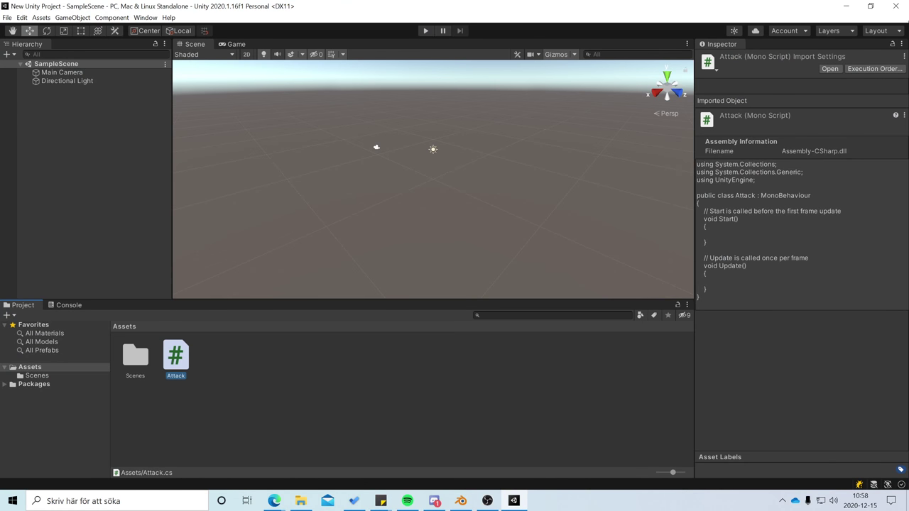
left_click(896, 6)
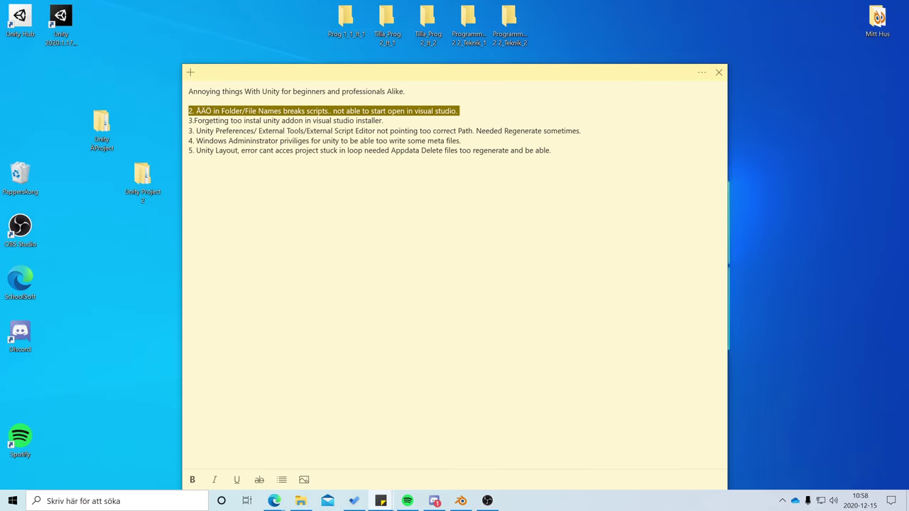
Open and close the Unity ÅProject folder, then drag Unity Project 2 beside it.
double_click(96, 149)
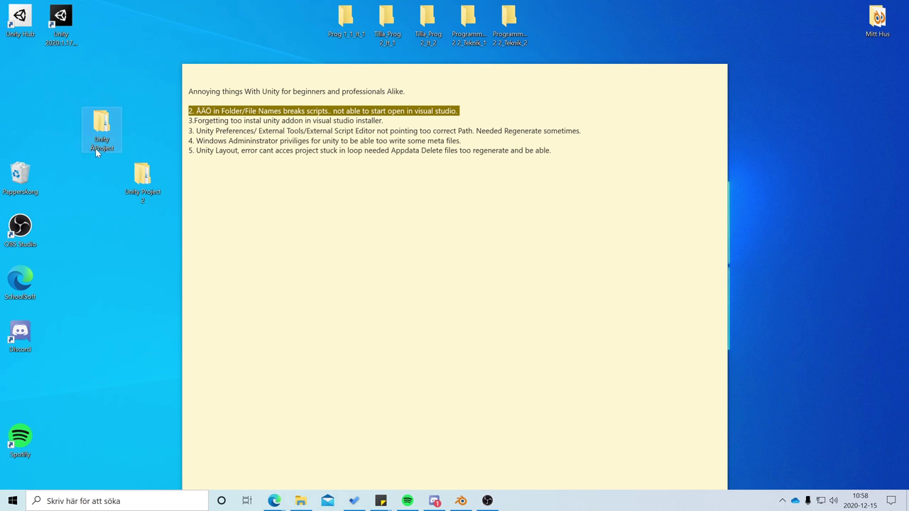
left_click(722, 130)
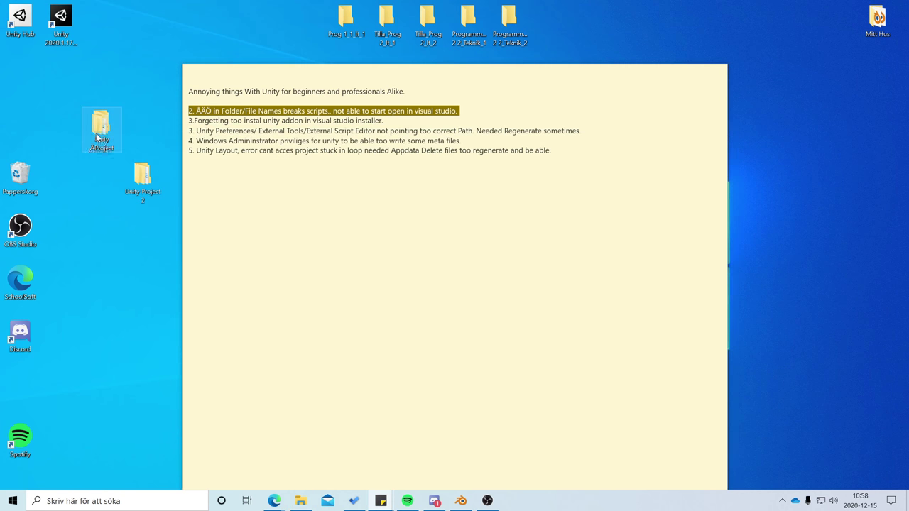
left_click_drag(144, 170, 144, 120)
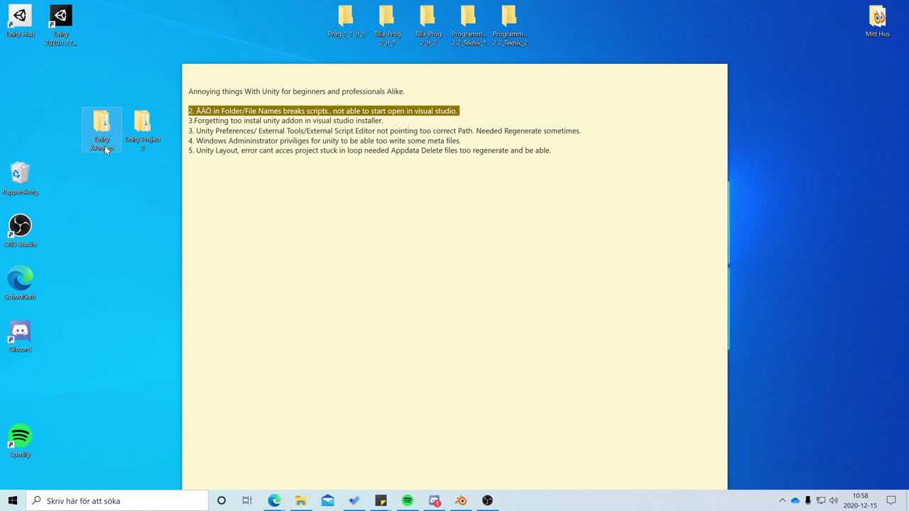
Delete both Unity project folders and restore item 1 in the sticky note.
mouse_move(106, 145)
left_click_drag(164, 73, 20, 175)
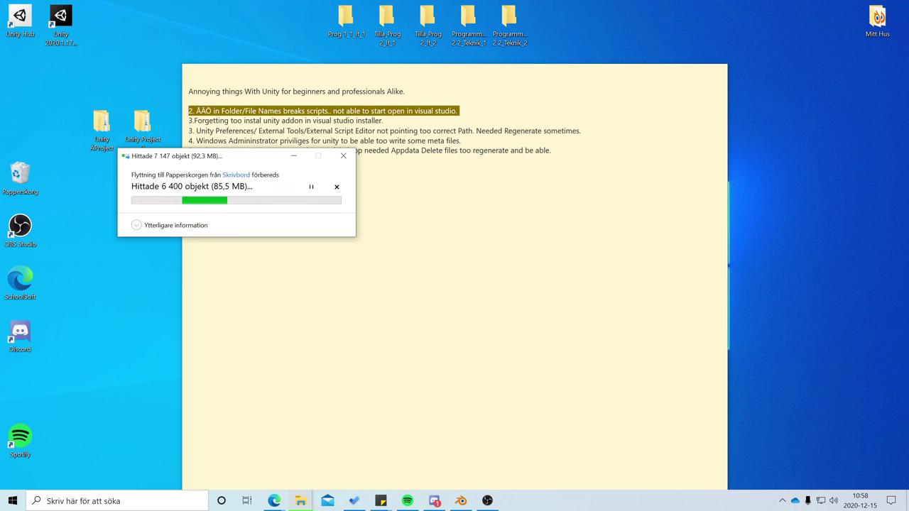
left_click(242, 121)
key("ctrl+z")
key("ctrl+z")
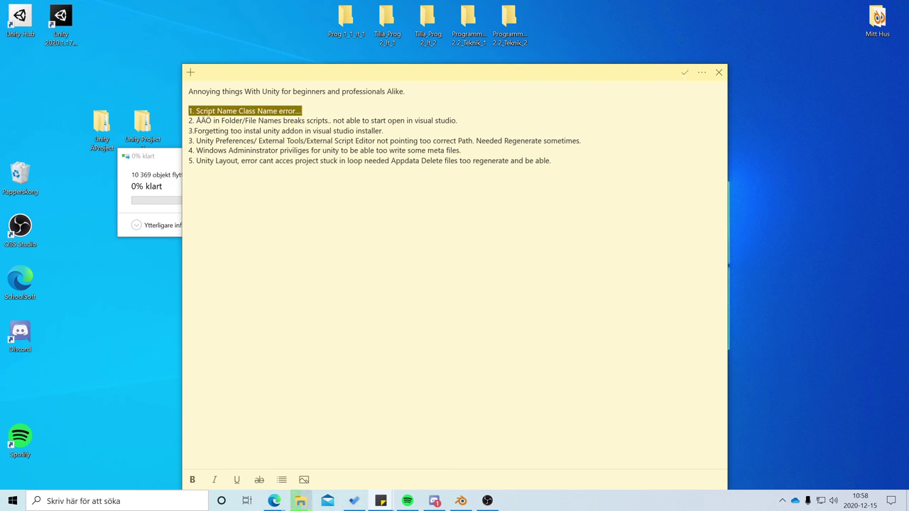
Delete the first item, the Script Name Class Name error, from the note.
left_click(241, 120)
mouse_move(188, 110)
left_mouse_down()
mouse_move(301, 111)
mouse_move(188, 111)
left_mouse_up()
left_click(302, 111)
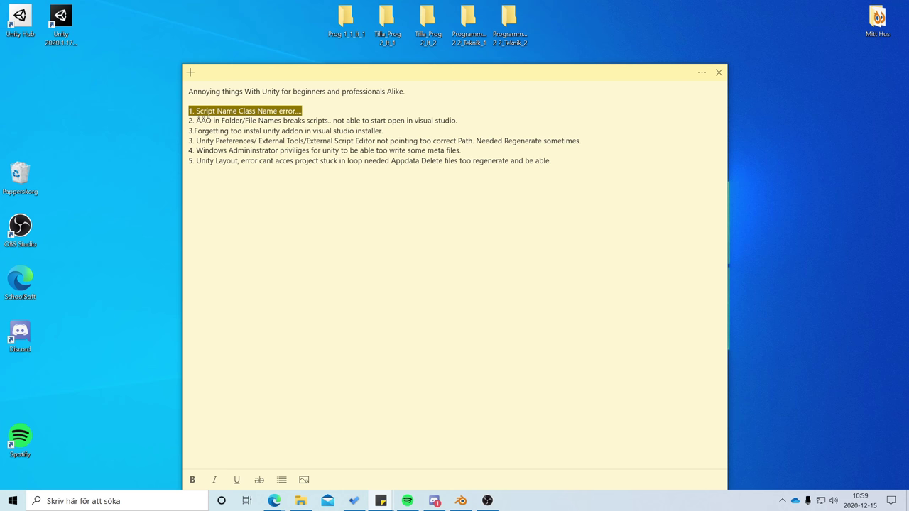
key("BackSpace")
key("Delete")
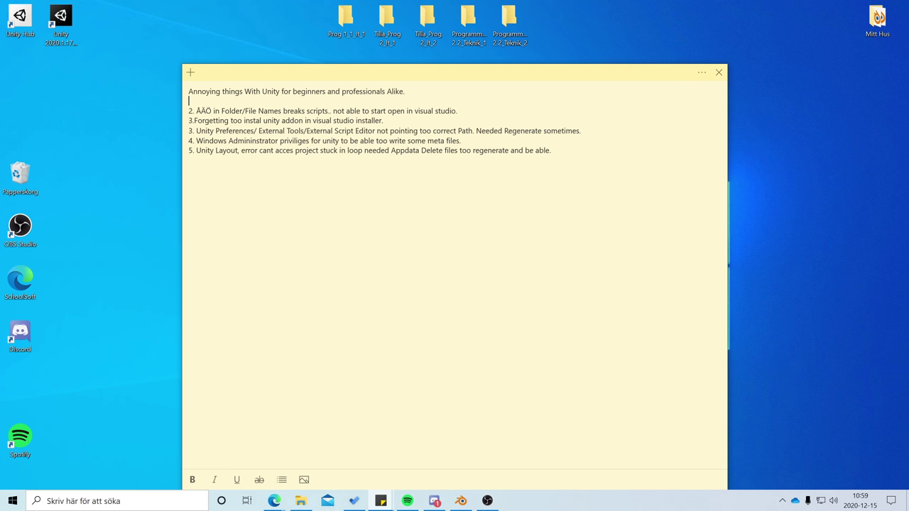
Delete the ÅÄÖ folder-name item so the Visual Studio addon reminder comes first.
key("End")
key("ctrl+shift+Left")
key("ctrl+shift+Left")
key("ctrl+shift+Left")
key("ctrl+shift+Left")
key("ctrl+shift+Left")
key("ctrl+shift+Left")
key("ctrl+shift+Left")
key("ctrl+shift+Left")
key("ctrl+shift+Left")
key("ctrl+shift+Left")
key("ctrl+shift+Left")
key("ctrl+shift+Left")
key("ctrl+shift+Left")
key("ctrl+shift+Left")
key("ctrl+shift+Left")
key("ctrl+shift+Left")
key("ctrl+shift+Left")
key("ctrl+shift+Left")
key("ctrl+shift+Left")
key("ctrl+shift+Left")
key("BackSpace")
key("Delete")
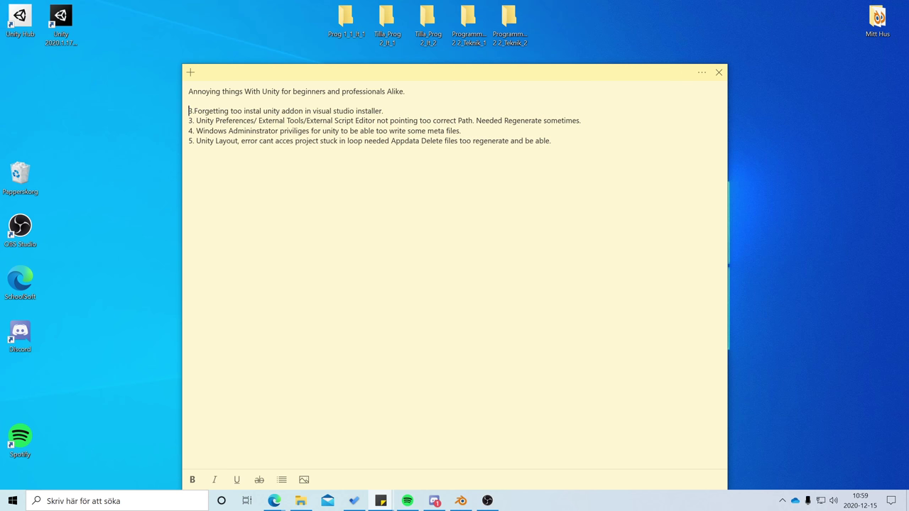
key("ctrl+shift+Left")
key("ctrl+shift+Left")
key("ctrl+shift+Left")
key("ctrl+shift+Left")
key("ctrl+shift+Left")
key("ctrl+shift+Left")
key("ctrl+shift+Left")
key("ctrl+shift+Left")
key("ctrl+shift+Left")
key("ctrl+shift+Left")
key("ctrl+shift+Left")
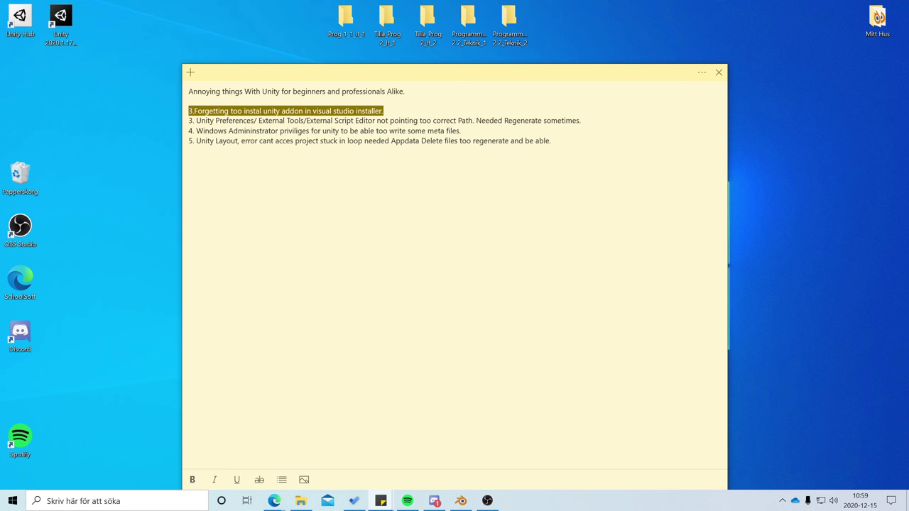
left_click(320, 139)
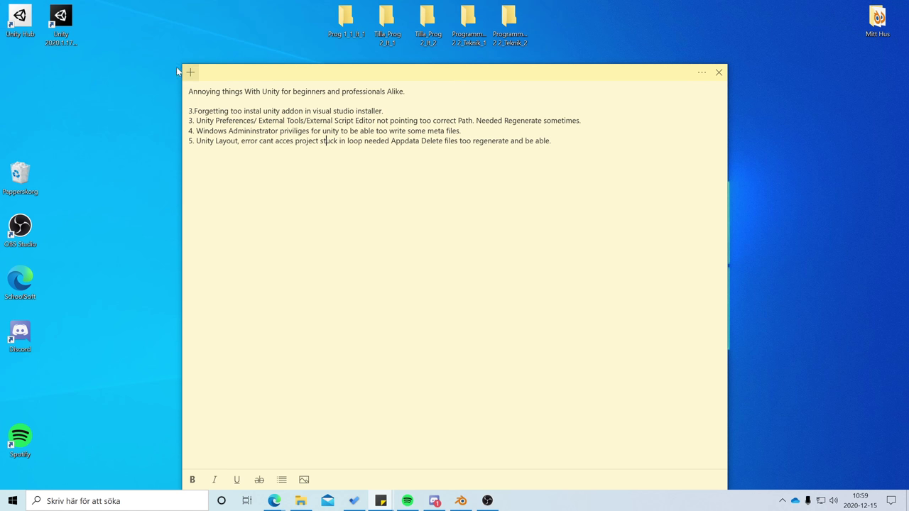
left_click(61, 25)
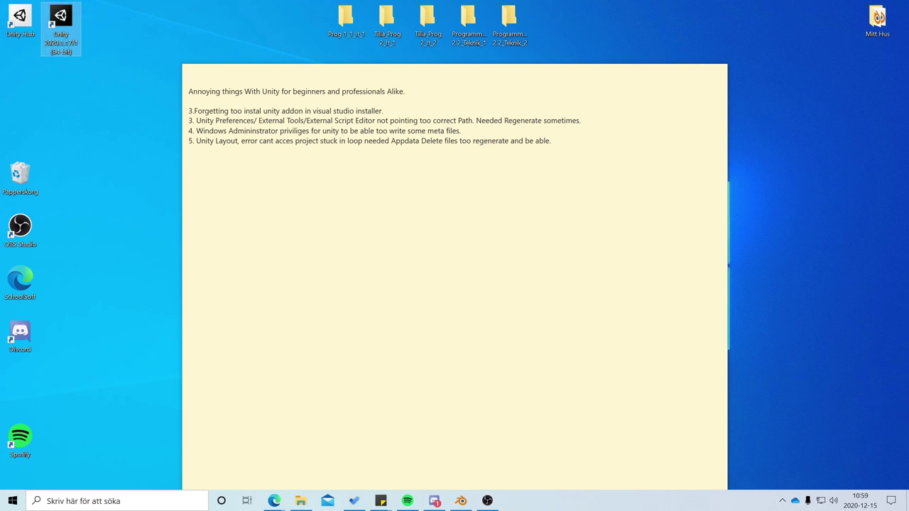
Launch Unity Hub and remove New Unity Project from the projects list.
double_click(62, 25)
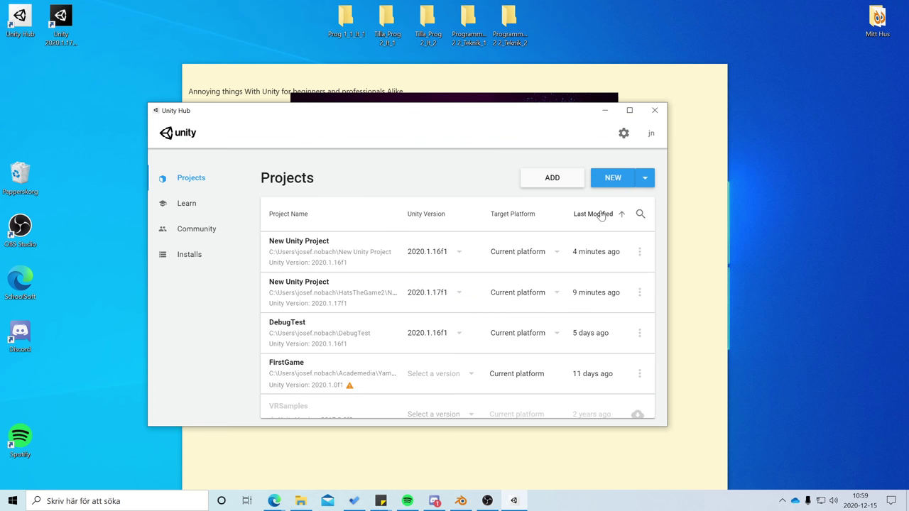
left_click(639, 251)
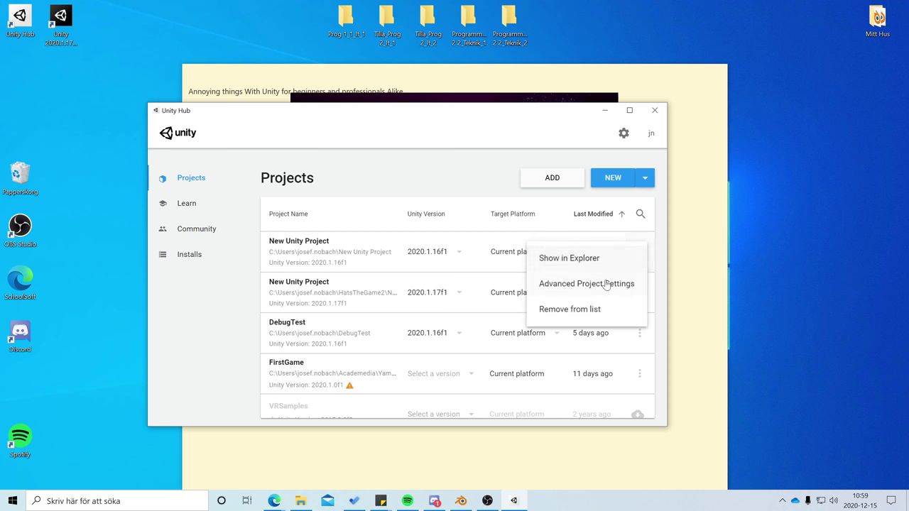
left_click(579, 313)
key("Return")
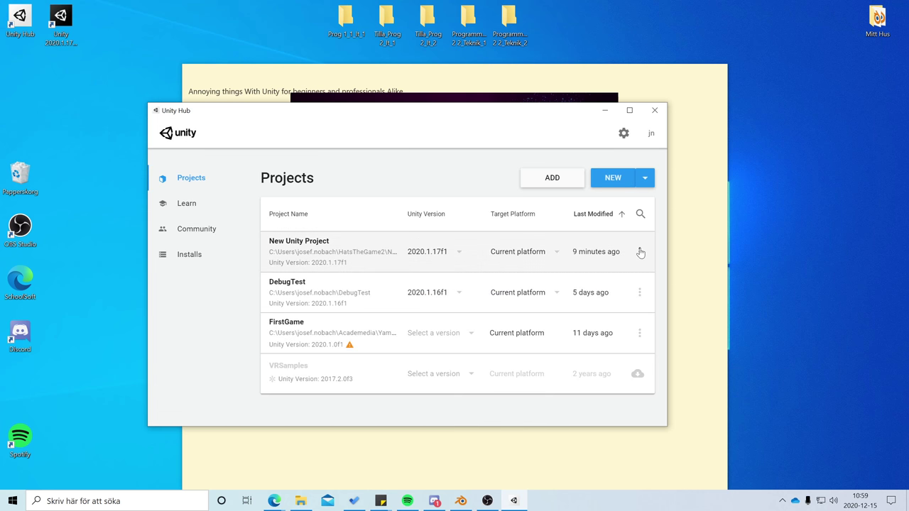
left_click(639, 252)
left_click(569, 308)
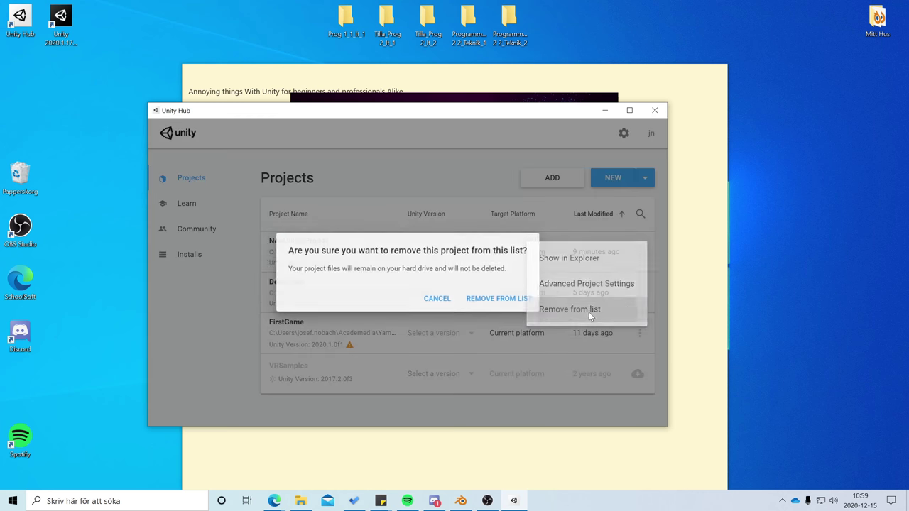
left_click(508, 301)
Create a new 3D project, New Unity Project3, with Unity 2020.1.17f1.
left_click(643, 181)
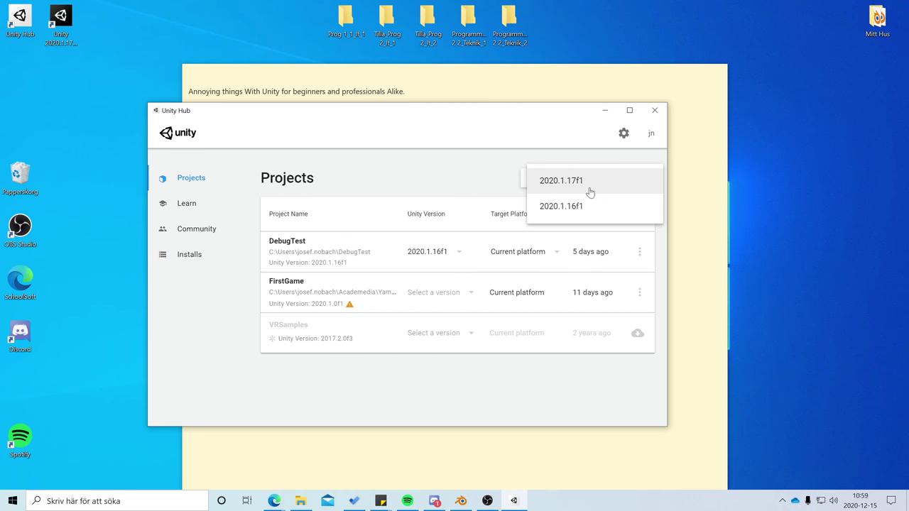
left_click(588, 180)
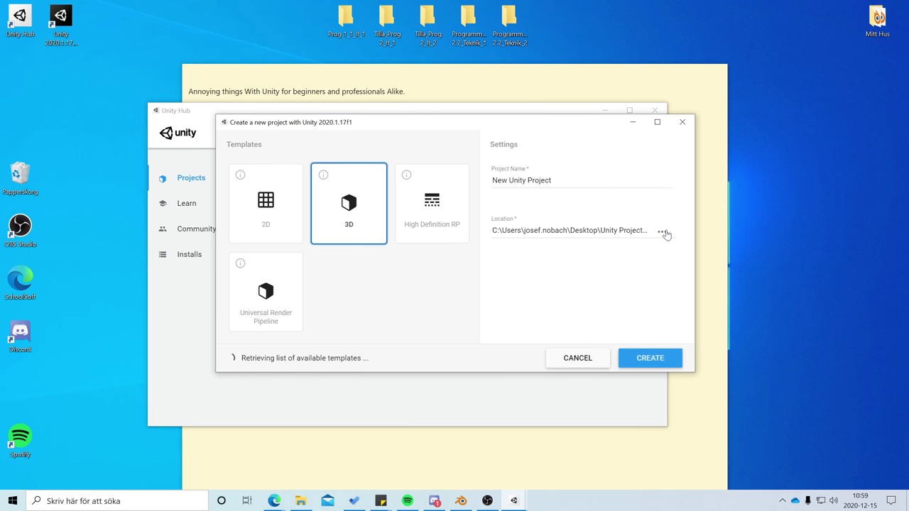
left_click(663, 232)
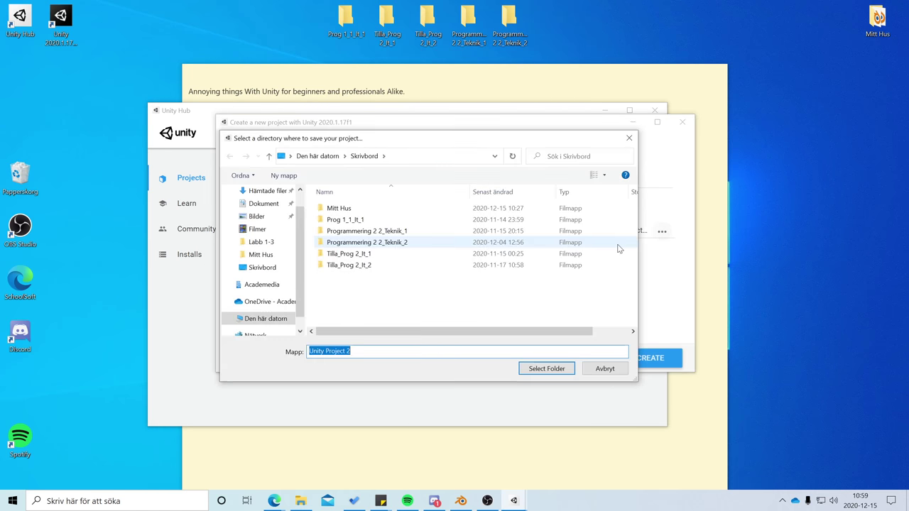
left_click(541, 369)
left_click(526, 259)
left_click(605, 368)
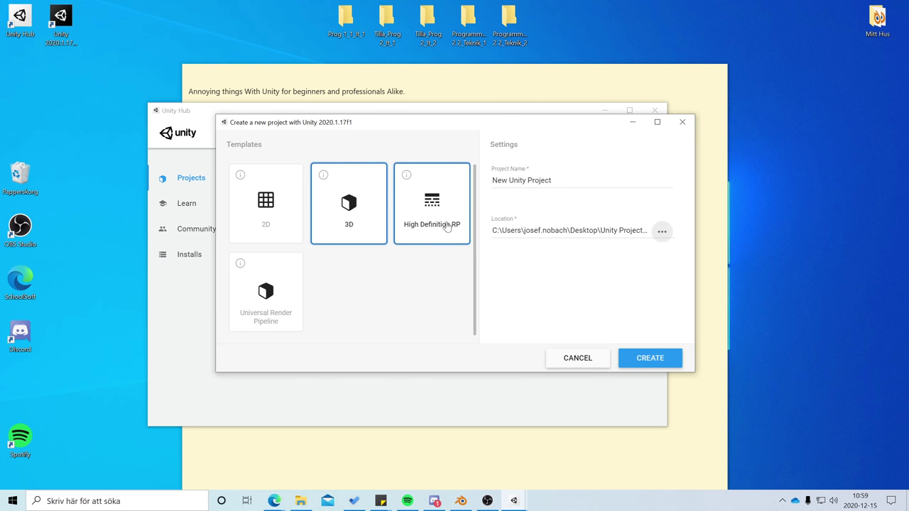
left_click(551, 180)
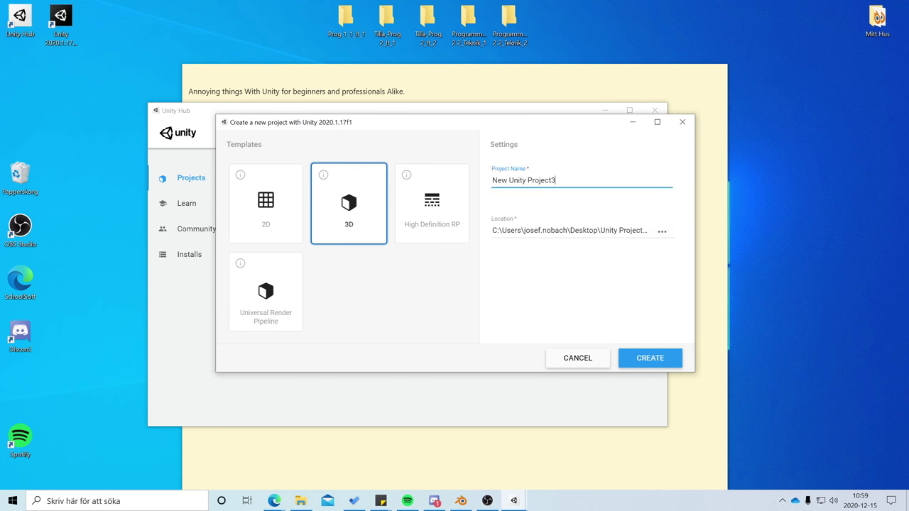
left_click(651, 358)
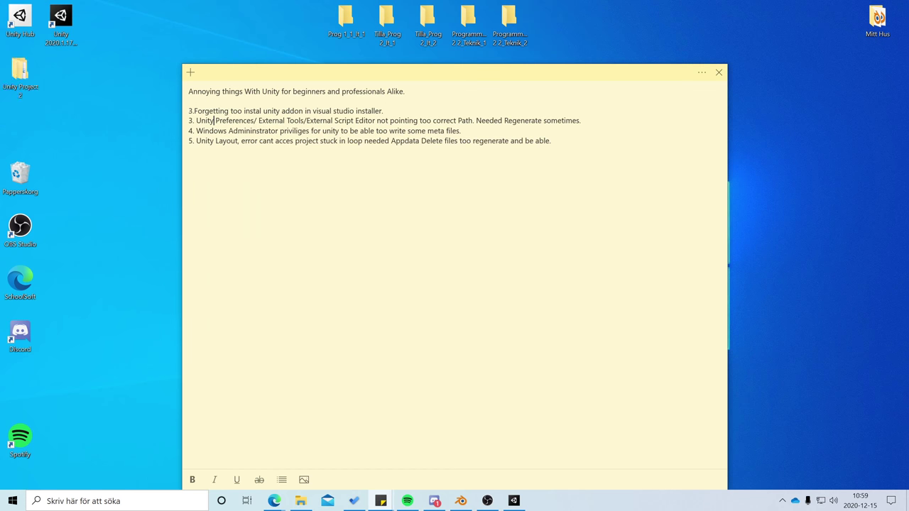
Highlight 'visual studio installer' in the note's Unity addon line.
left_click_drag(384, 111, 203, 111)
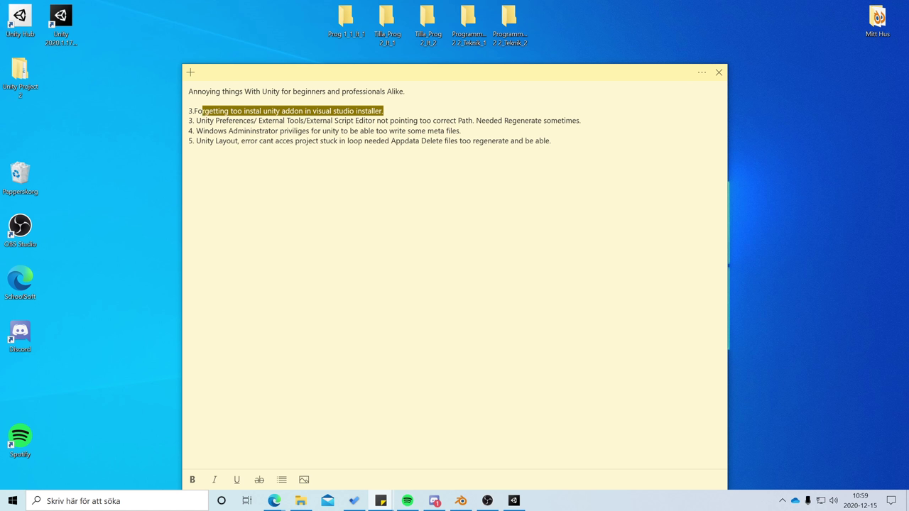
left_click(302, 110)
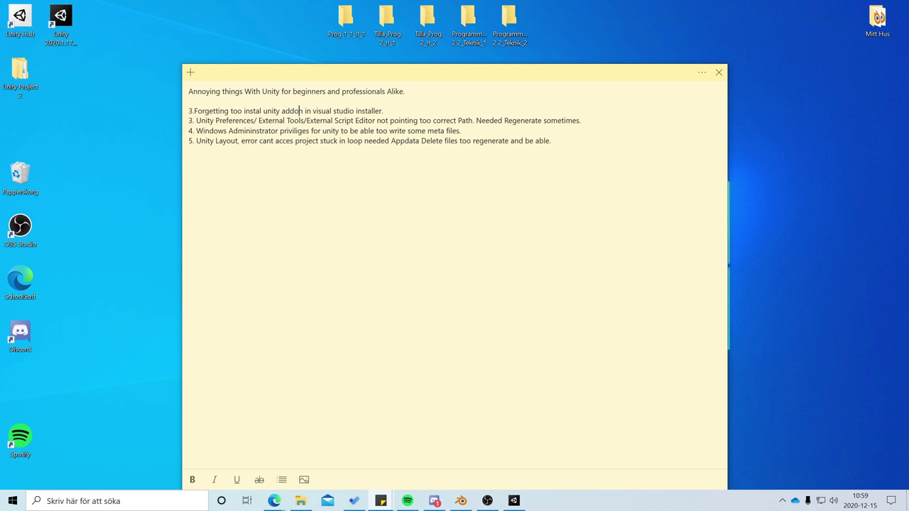
left_click_drag(291, 111, 263, 111)
key("shift+Right")
left_click_drag(310, 111, 380, 110)
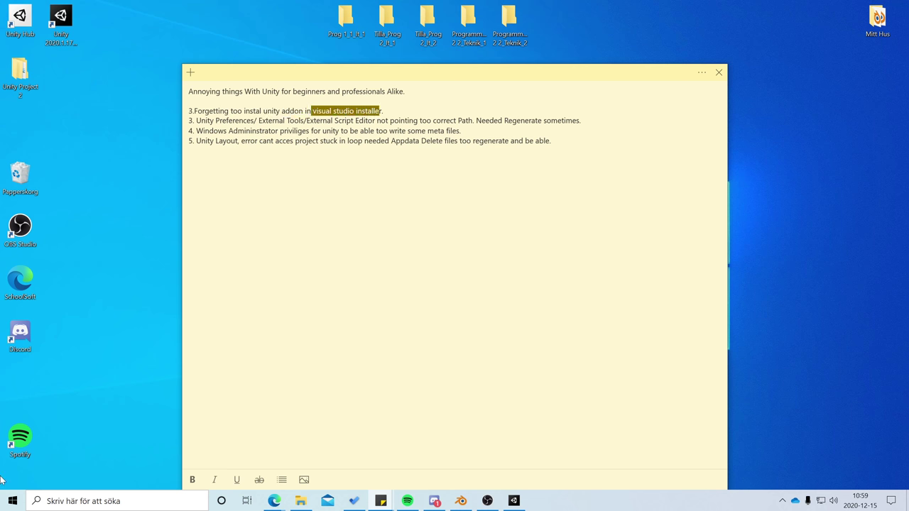
Launch Visual Studio Installer via a 'visu' search and move the note lower.
left_click(4, 501)
type("visu")
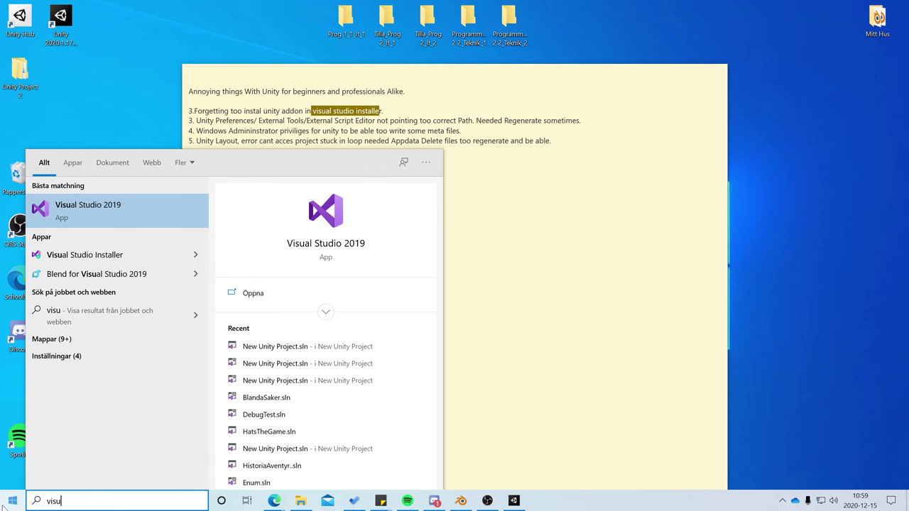
left_click(89, 252)
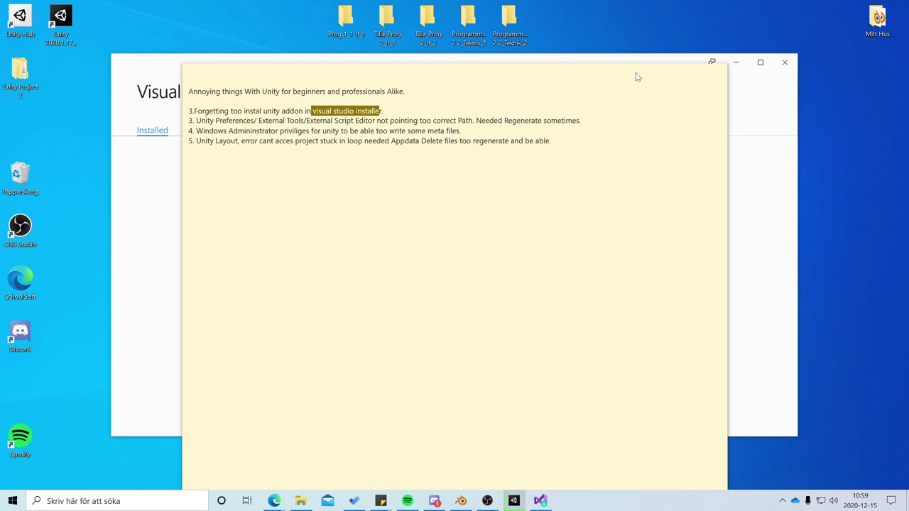
left_click_drag(582, 74, 607, 333)
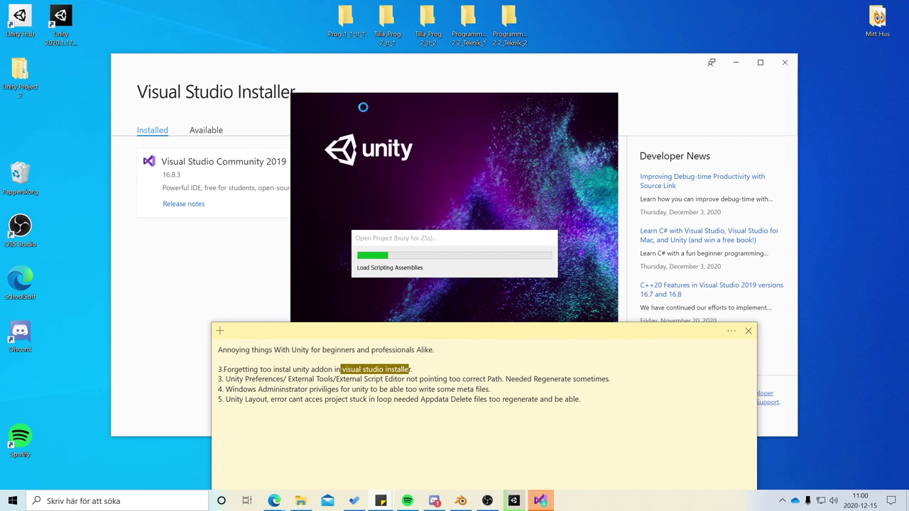
Open Modify for Visual Studio Community 2019 and scroll through the workloads.
left_click(339, 73)
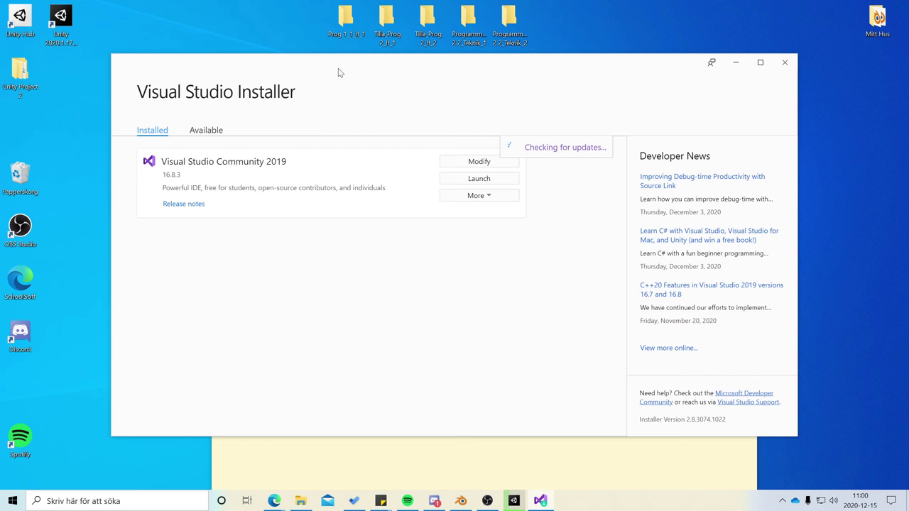
left_click(496, 164)
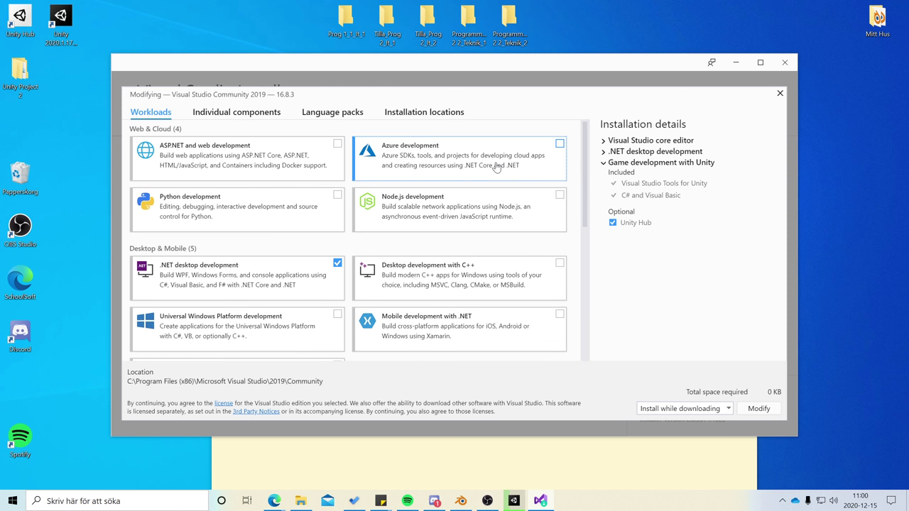
scroll(497, 165, "down", 1)
scroll(501, 176, "up", 1)
scroll(399, 183, "down", 3)
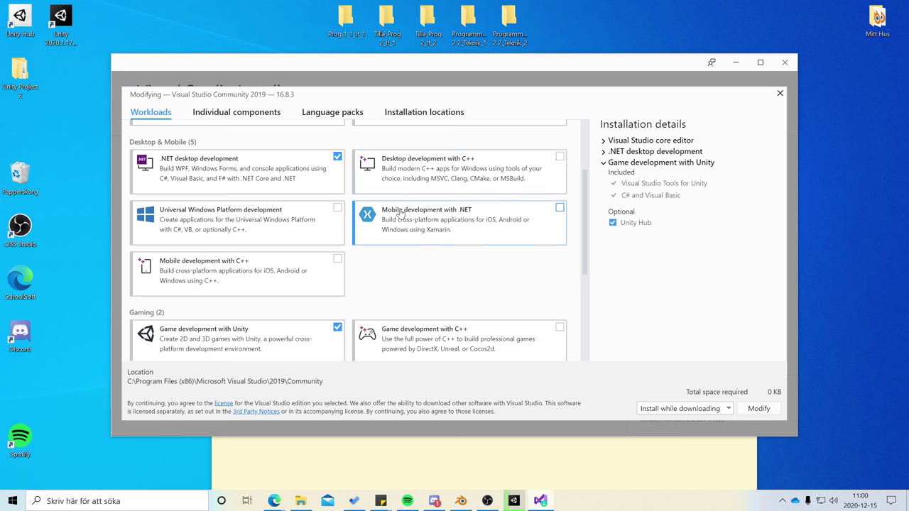
scroll(401, 213, "down", 3)
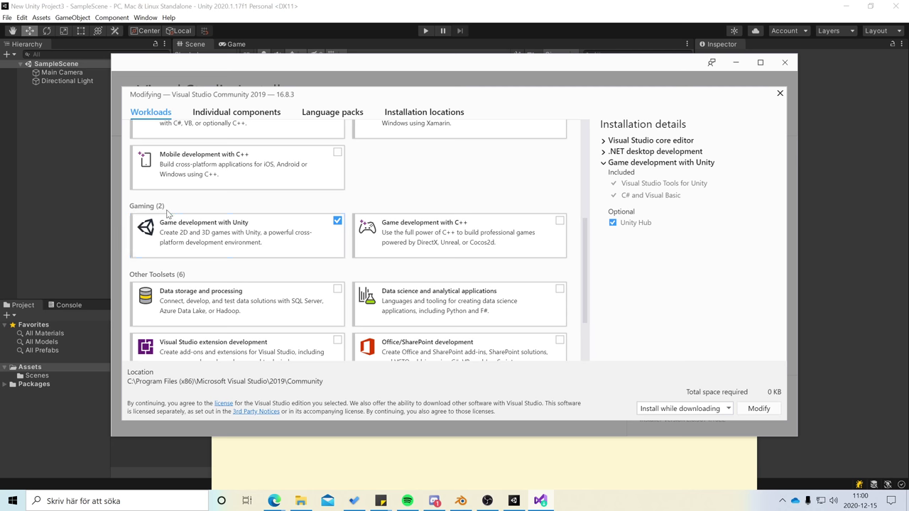
Confirm Game development with Unity stays ticked, then close the dialog and installer.
key("super")
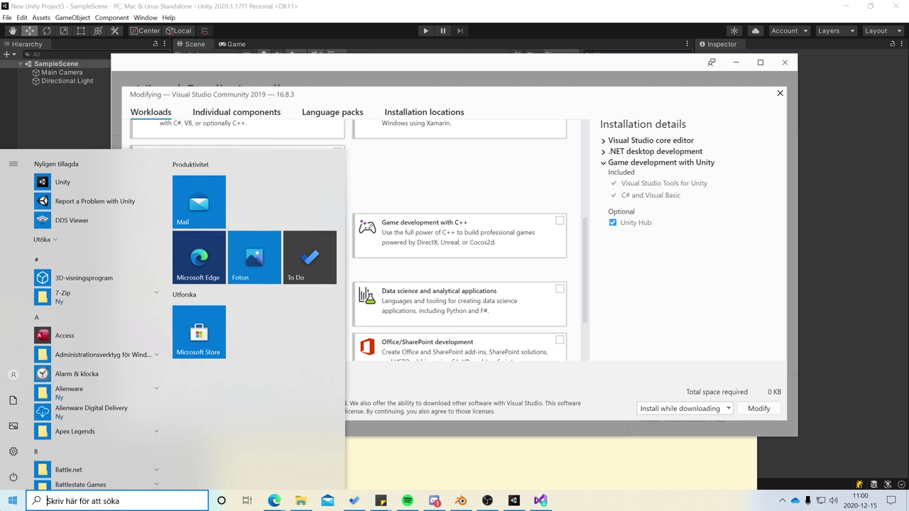
type("visu")
left_click(115, 250)
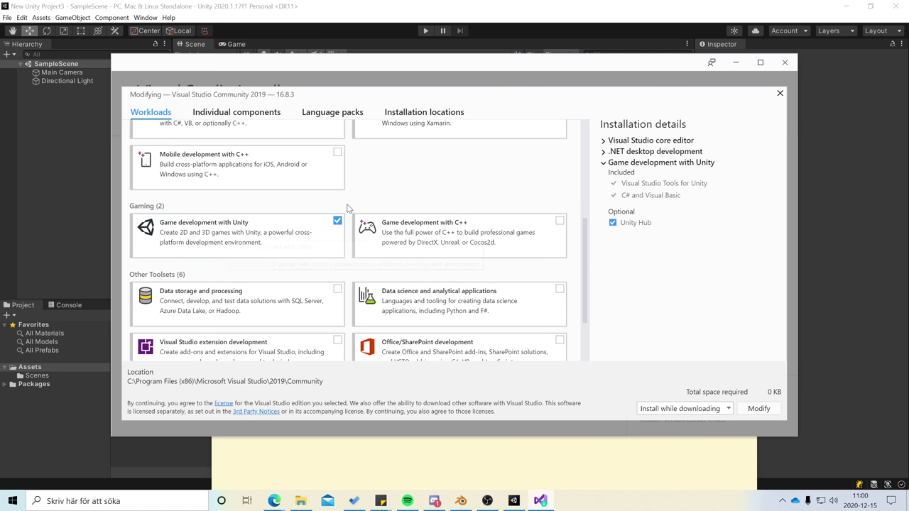
left_click(337, 223)
left_click(338, 223)
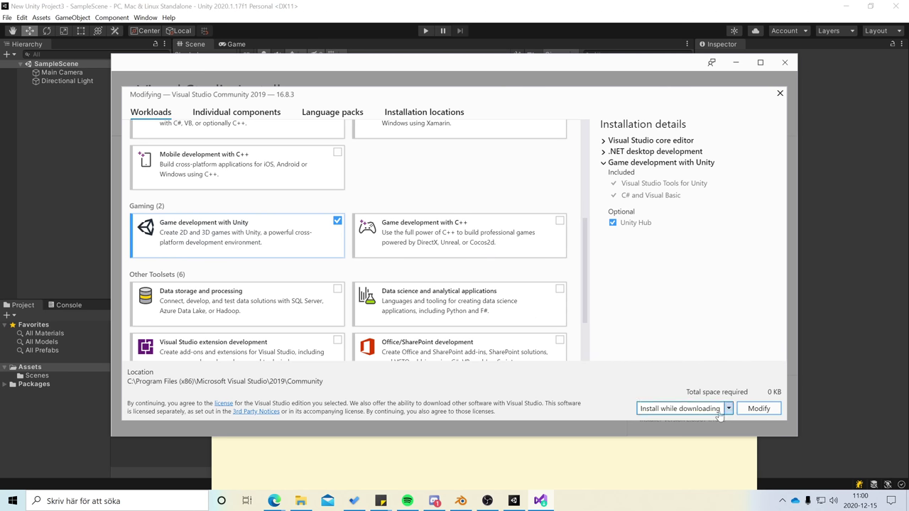
left_click(779, 93)
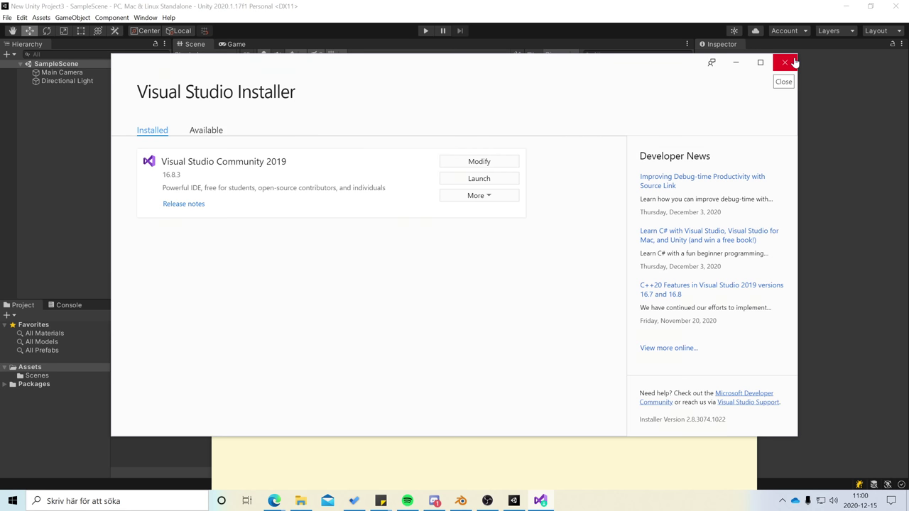
left_click(785, 62)
left_click(338, 399)
Delete the '3.Forgetting too instal unity addon' line from the sticky note.
left_click_drag(413, 369, 218, 369)
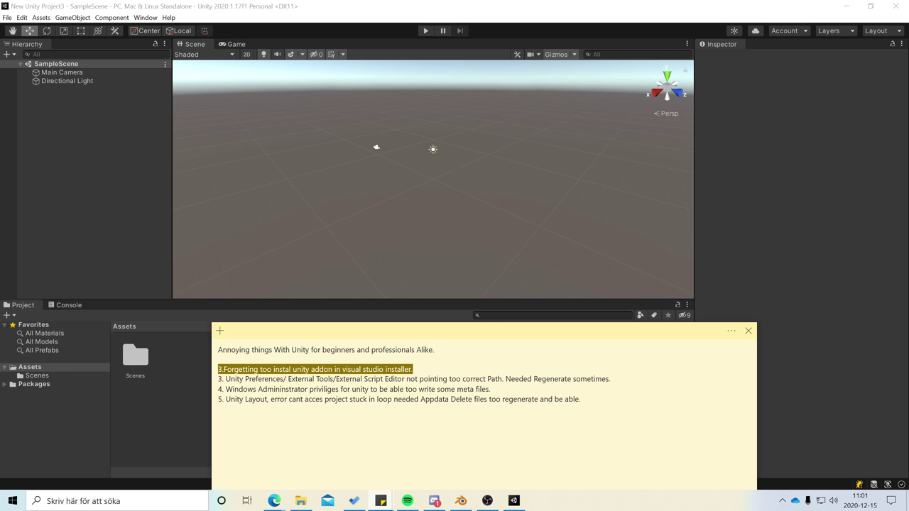
left_click(412, 370)
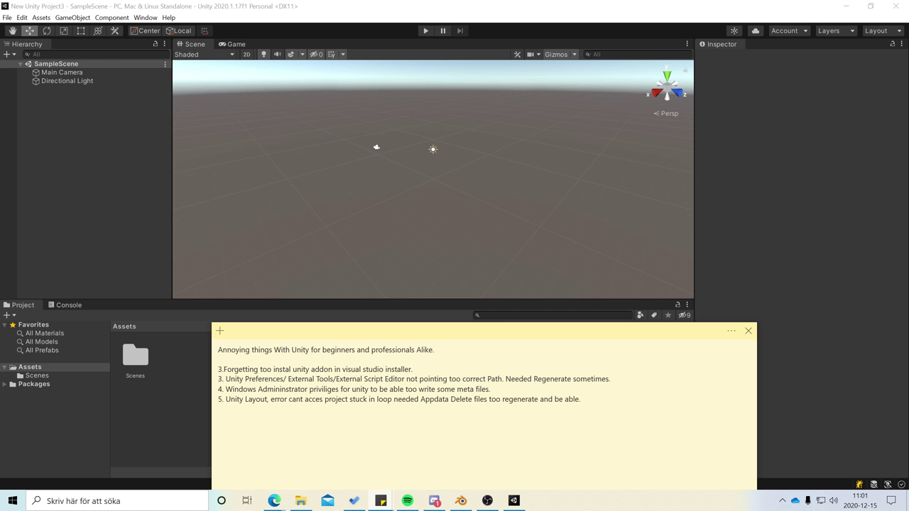
type(".")
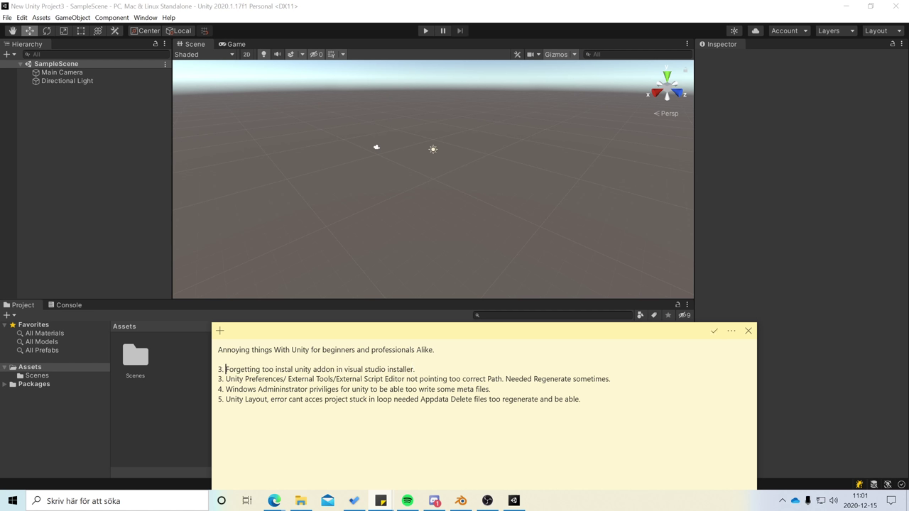
key("End")
key("ctrl+shift+Left")
key("ctrl+shift+Left")
key("ctrl+shift+Left")
key("ctrl+shift+Left")
key("ctrl+shift+Left")
key("ctrl+shift+Left")
key("ctrl+shift+Left")
key("ctrl+shift+Left")
key("ctrl+shift+Left")
key("ctrl+shift+Left")
key("ctrl+shift+Left")
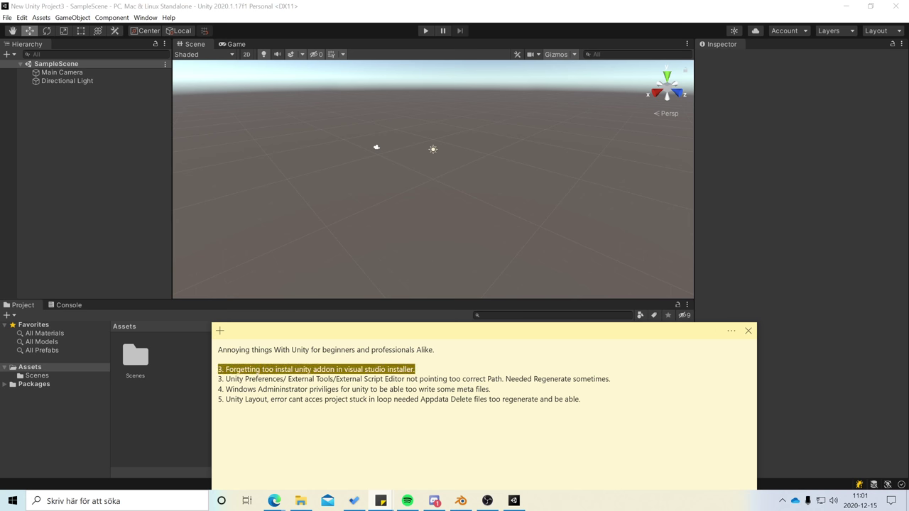
key("BackSpace")
key("BackSpace")
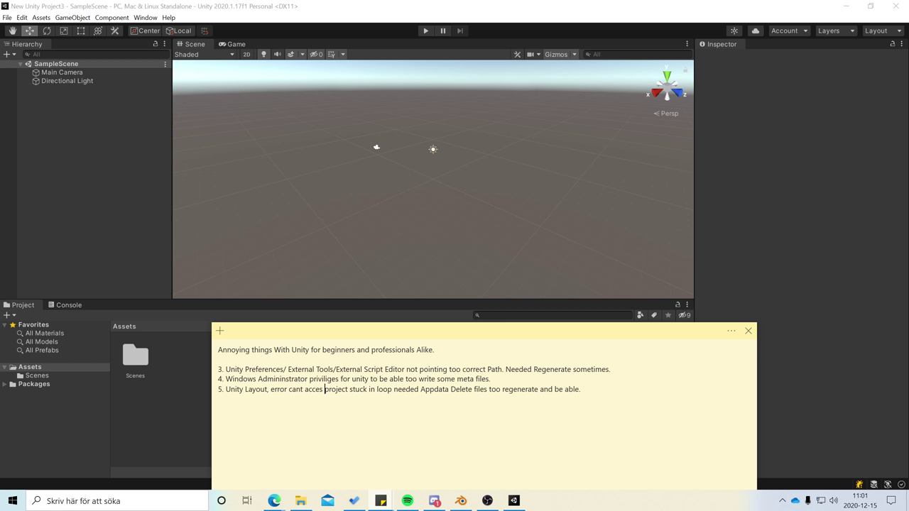
Select the text of the External Script Editor line, now item 3, in the note.
left_click(225, 369)
key("shift+Right")
key("shift+Right")
key("shift+Right")
key("shift+Right")
key("shift+Right")
key("shift+Right")
key("shift+Right")
key("shift+Right")
key("shift+Right")
key("shift+Right")
key("shift+Right")
key("shift+Right")
key("shift+Right")
key("shift+Right")
key("shift+Right")
key("shift+Right")
key("shift+Right")
key("shift+Right")
key("shift+Right")
key("shift+Right")
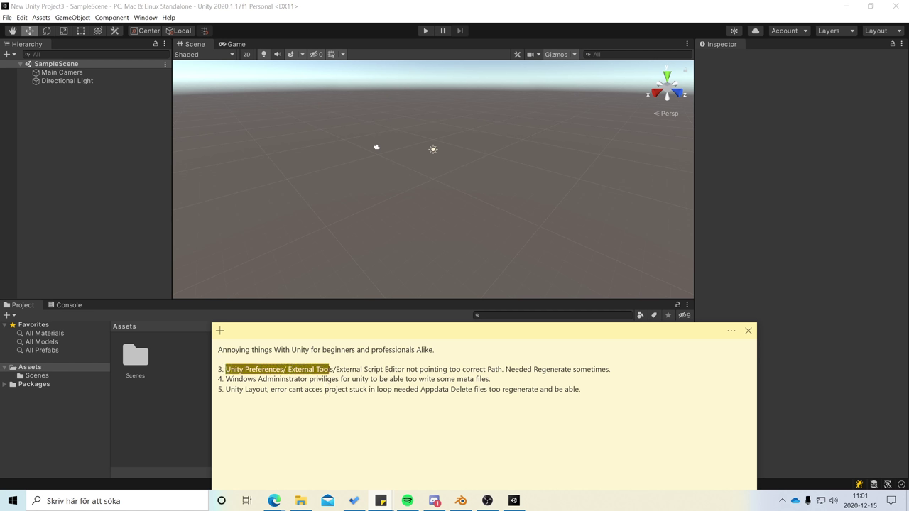
key("shift+Right")
key("shift+Right")
key("shift+Right")
key("shift+Right")
key("shift+Right")
key("shift+Right")
key("shift+Right")
key("shift+Right")
key("shift+Right")
key("shift+Right")
key("shift+Right")
key("shift+Right")
key("shift+Right")
key("shift+Right")
key("shift+Right")
key("shift+Right")
key("shift+Right")
key("shift+Right")
key("shift+Right")
key("shift+Right")
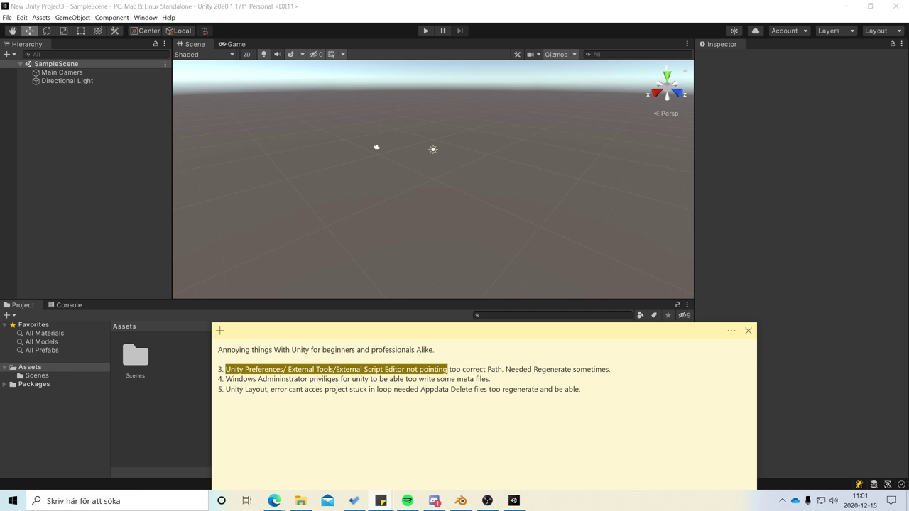
key("shift+Right")
key("shift+Right")
key("shift+Right")
key("shift+Right")
key("shift+Right")
key("shift+Right")
key("shift+Right")
key("shift+Right")
key("shift+Right")
key("shift+Right")
key("shift+Right")
key("shift+Right")
key("shift+Right")
key("shift+Right")
key("shift+Right")
key("shift+Right")
key("shift+Right")
key("shift+Right")
key("shift+Right")
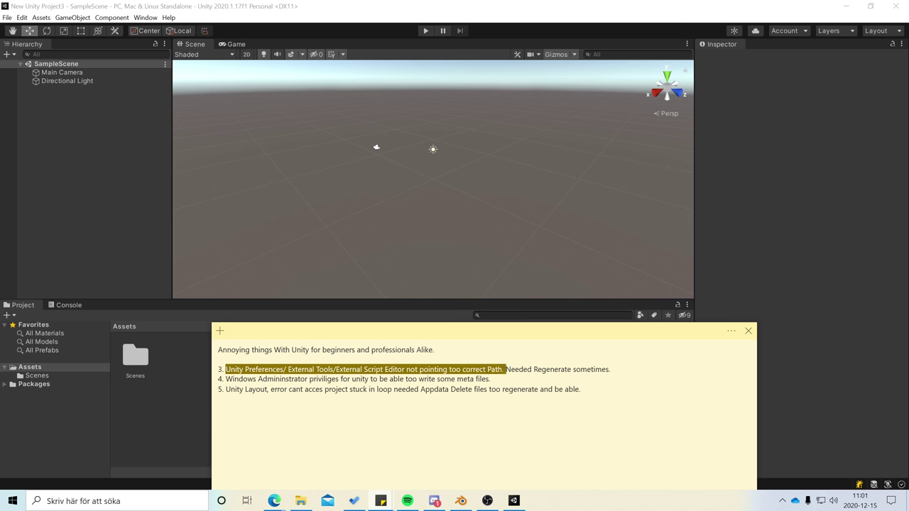
key("shift+Right")
key("shift+Right")
key("shift+Right")
key("shift+Right")
key("shift+Right")
key("shift+Right")
key("shift+Right")
key("shift+Right")
key("shift+Right")
key("shift+Right")
key("shift+Right")
key("shift+Right")
key("shift+Right")
key("shift+Right")
key("shift+Right")
key("shift+Right")
key("shift+Right")
key("shift+Right")
key("shift+Right")
key("shift+Right")
key("shift+Down")
key("shift+Up")
key("shift+Left")
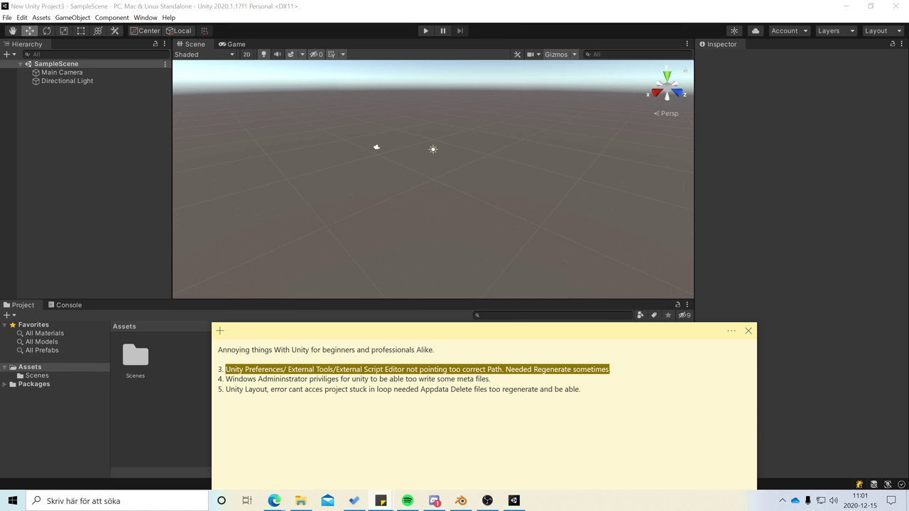
Create a C# script named Test in the Assets folder from the Project panel's Create menu.
left_click(300, 281)
right_click(286, 386)
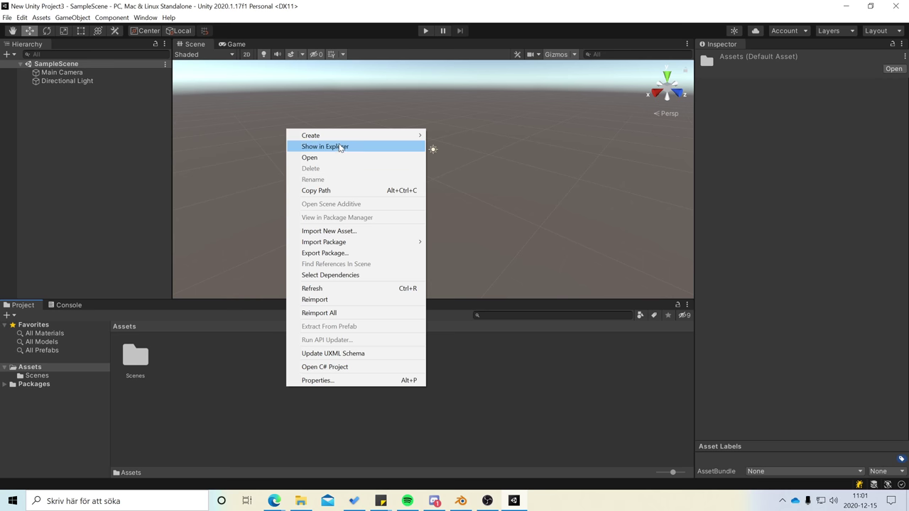
mouse_move(310, 135)
left_click(461, 139)
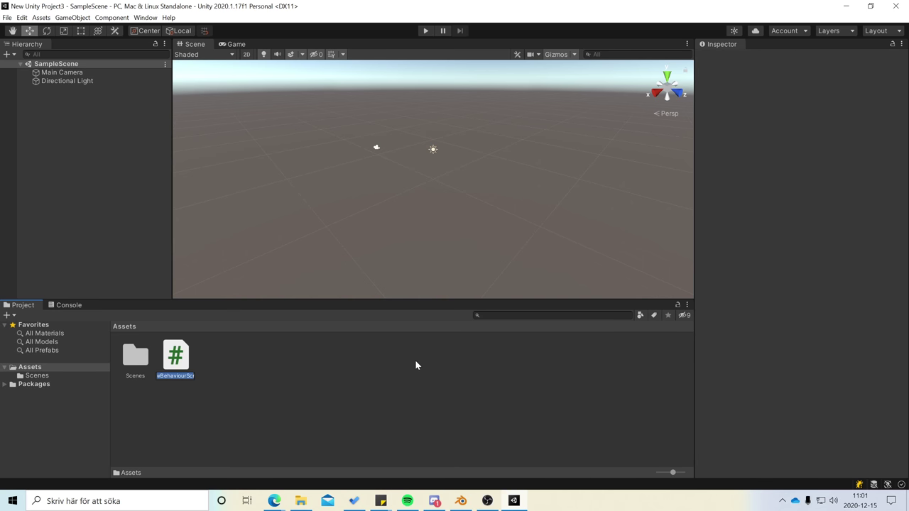
type("Test")
key("Return")
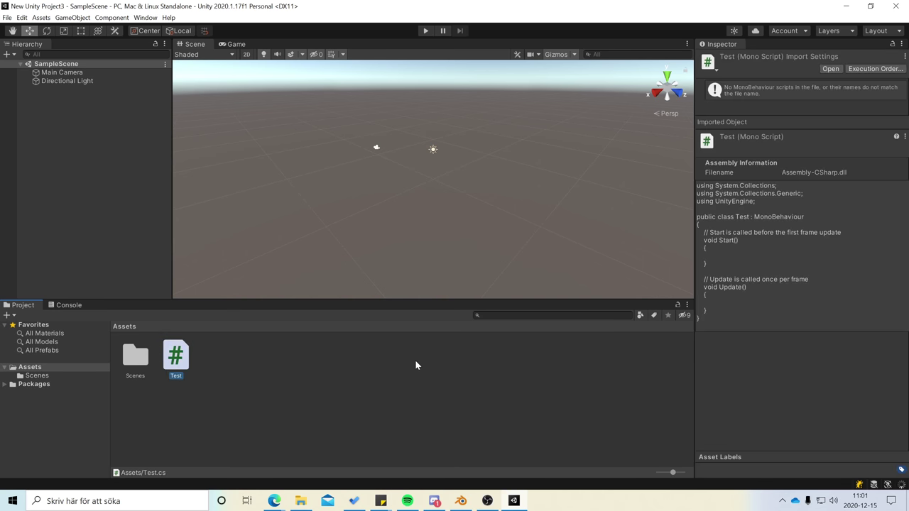
Open Preferences > External Tools and look through the External Script Editor list.
left_click(22, 18)
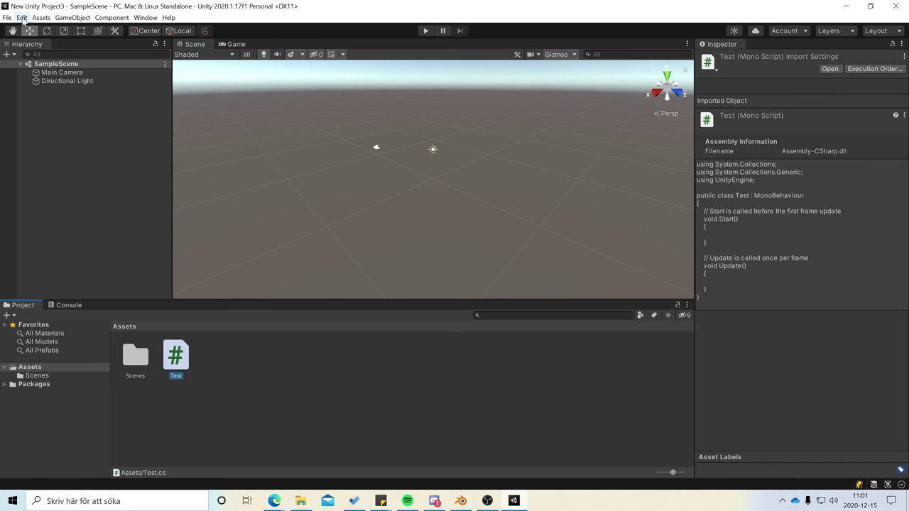
left_click(22, 17)
left_click(86, 312)
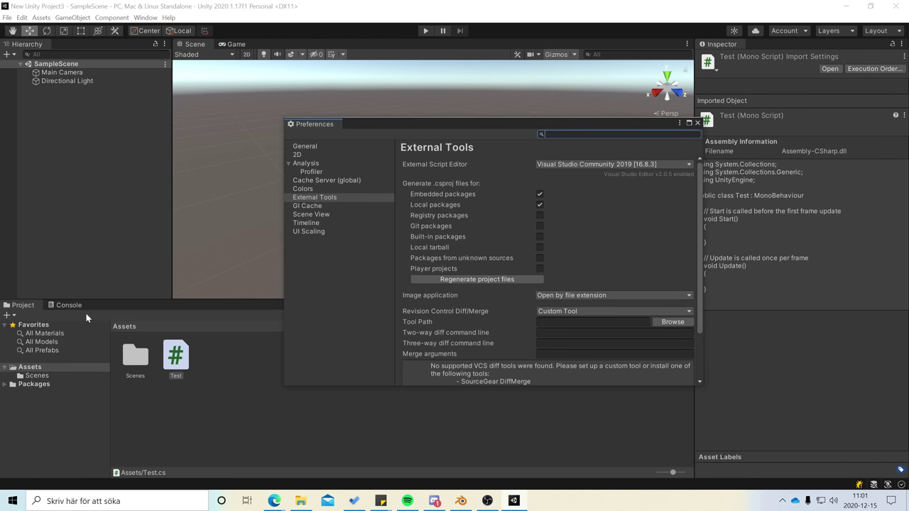
left_click(318, 197)
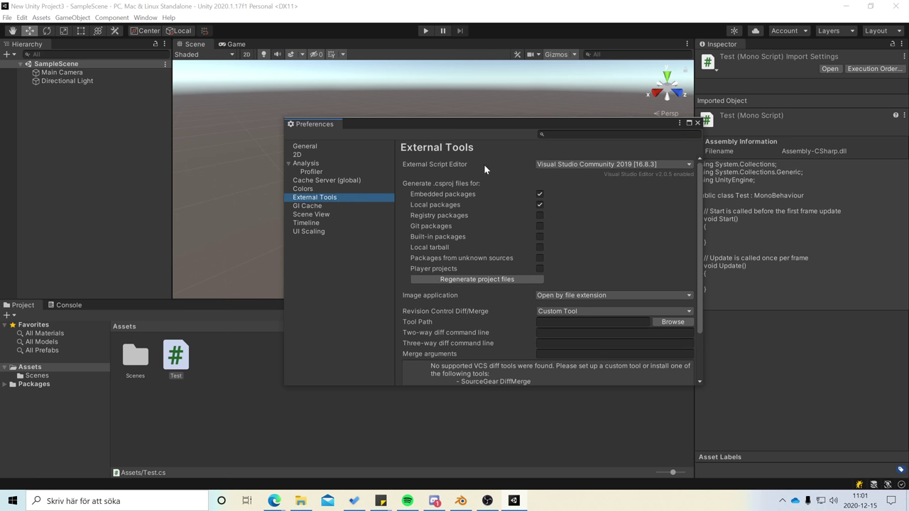
left_click(553, 165)
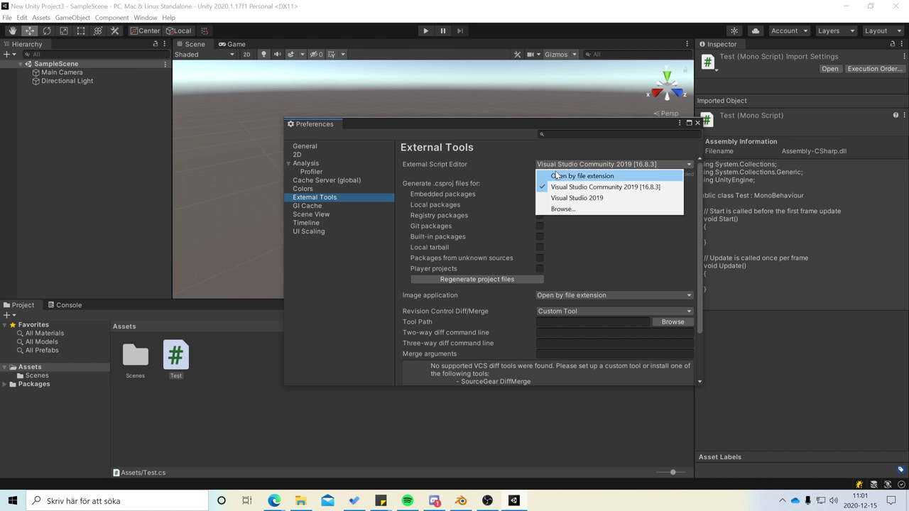
left_click(571, 186)
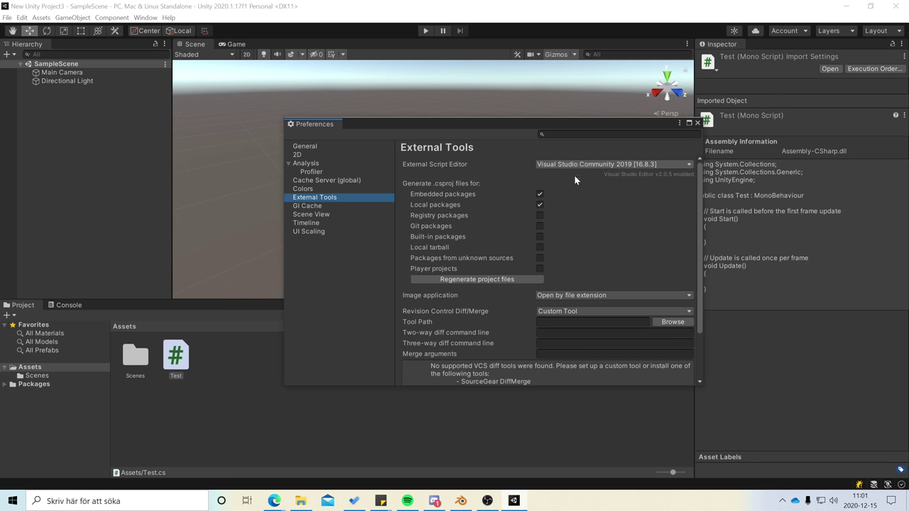
left_click(579, 164)
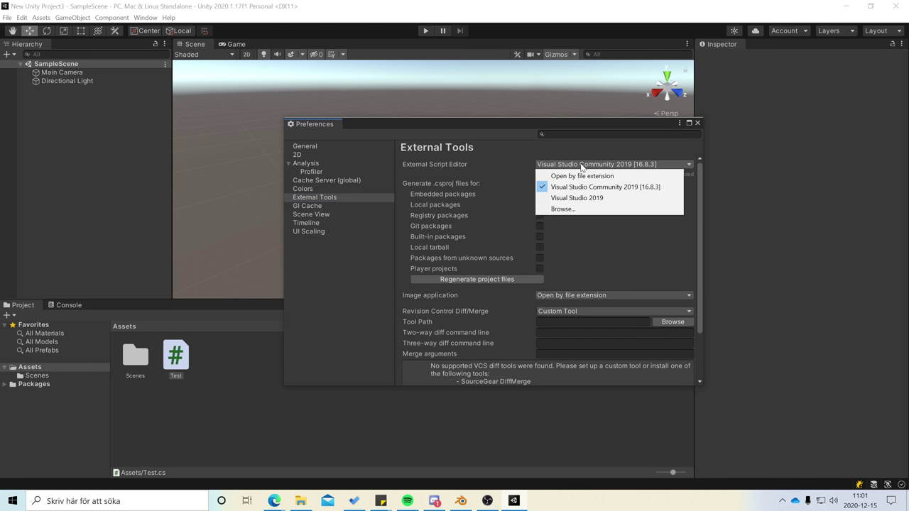
key("Escape")
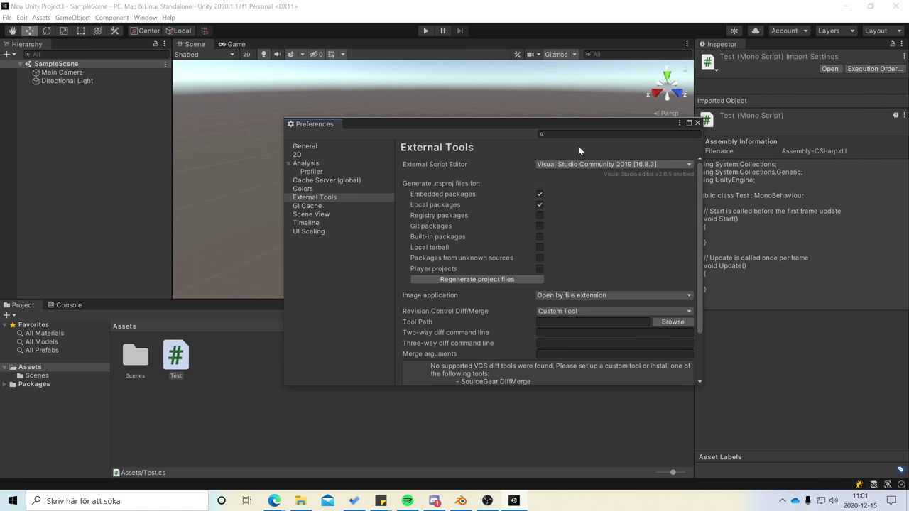
Set External Script Editor to Open by file extension, then open Test.cs and close Visual Studio.
left_click(604, 165)
left_click(600, 176)
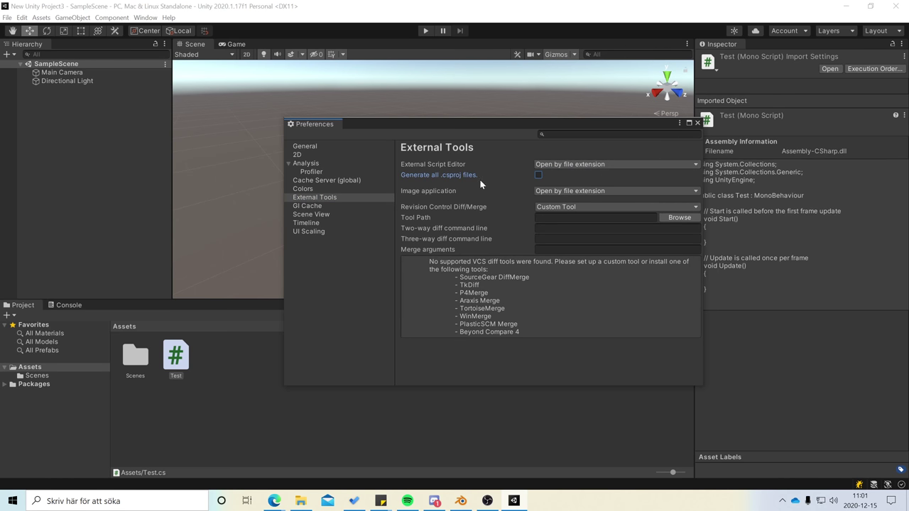
left_click(696, 123)
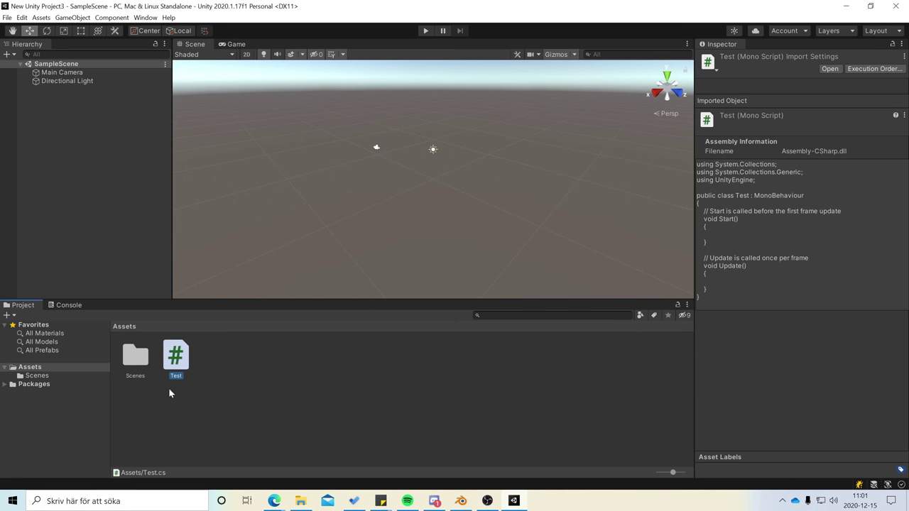
double_click(182, 365)
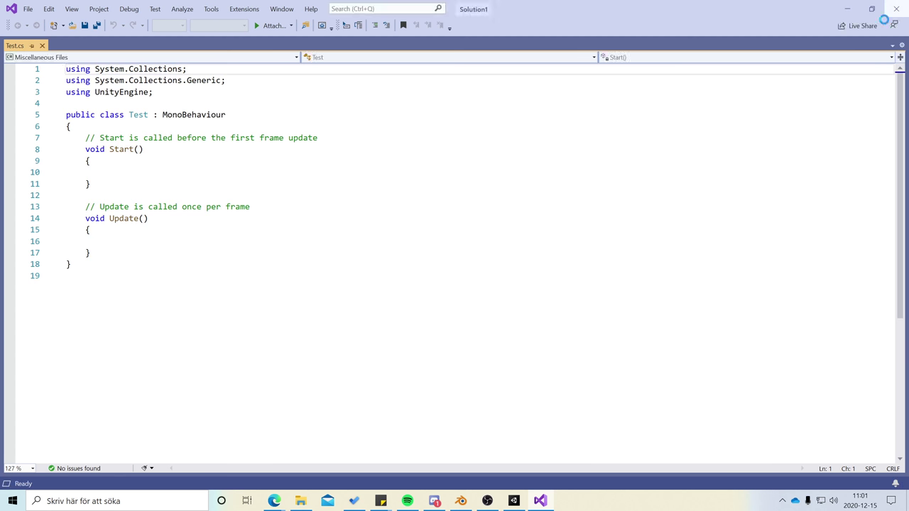
key("alt+F4")
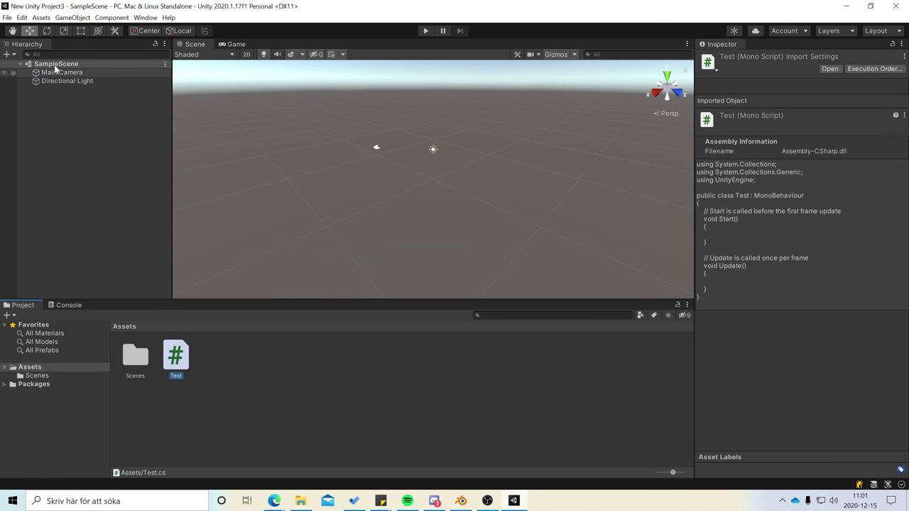
Set External Script Editor to Visual Studio Community 2019 and regenerate the project files.
left_click(22, 17)
left_click(84, 317)
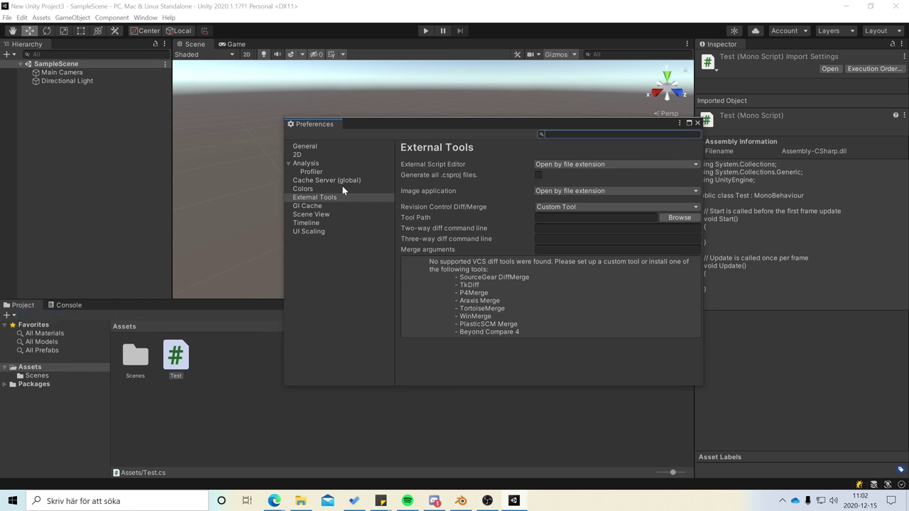
left_click(583, 164)
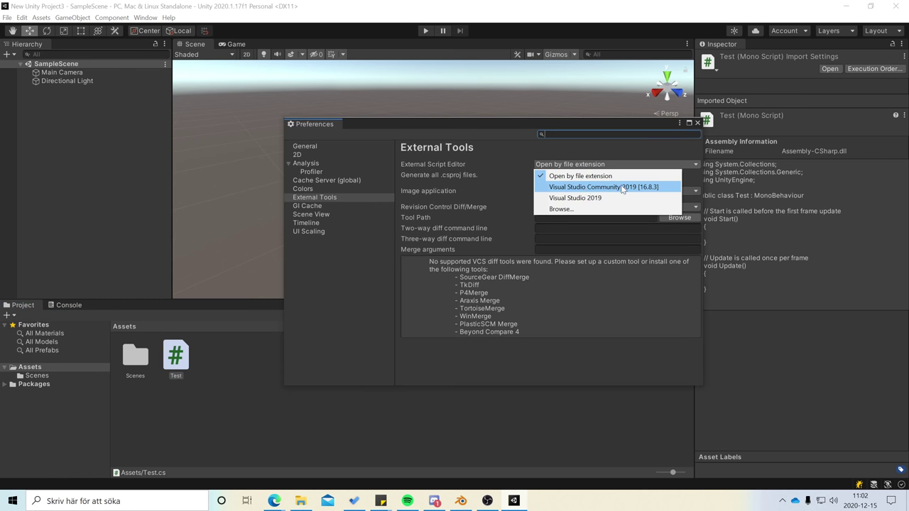
left_click(607, 188)
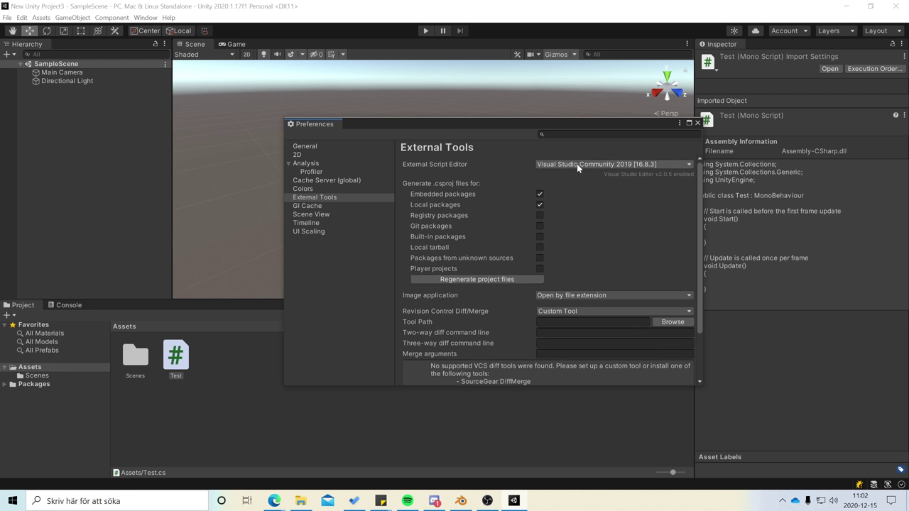
left_click(475, 280)
left_click(696, 123)
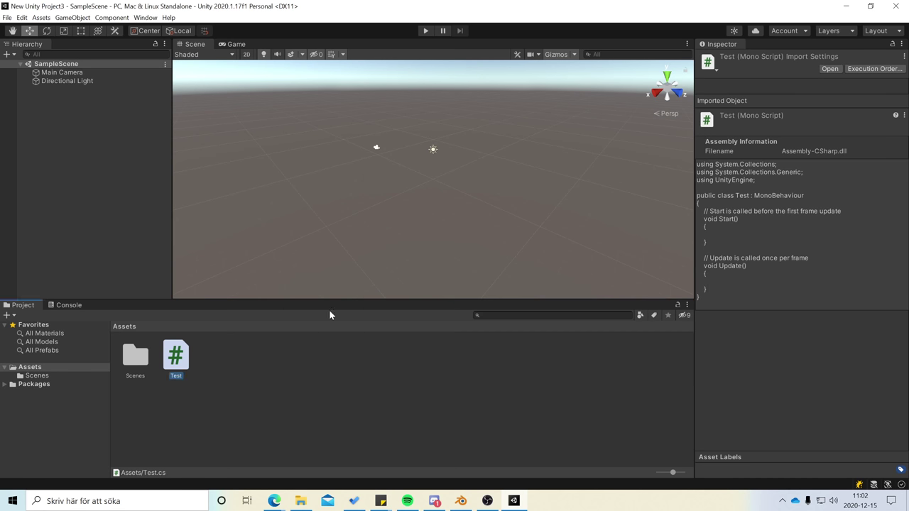
Reopen External Tools preferences and confirm Visual Studio Community 2019 is the script editor.
left_click(25, 17)
left_click(79, 311)
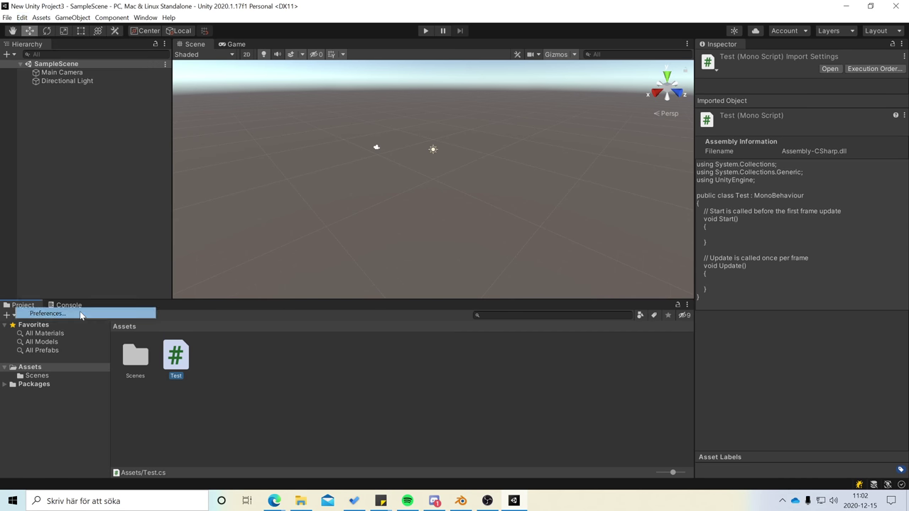
left_click(329, 199)
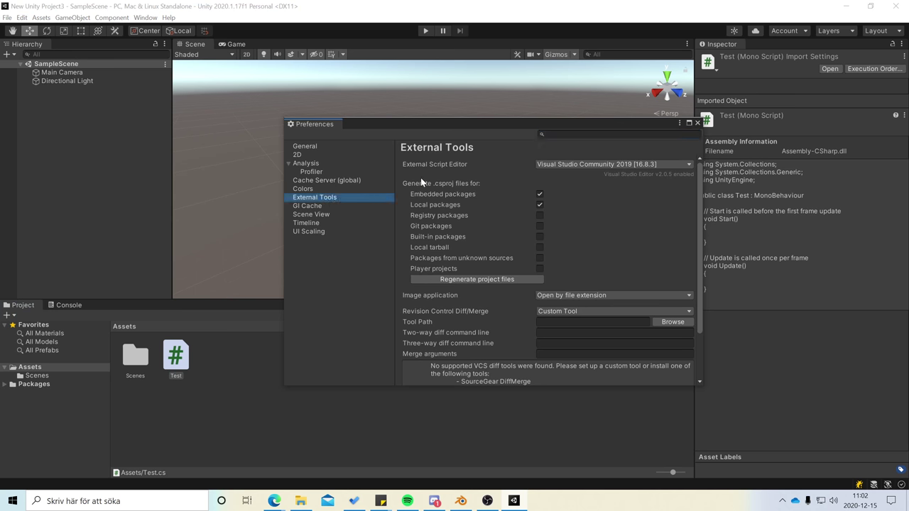
left_click(590, 164)
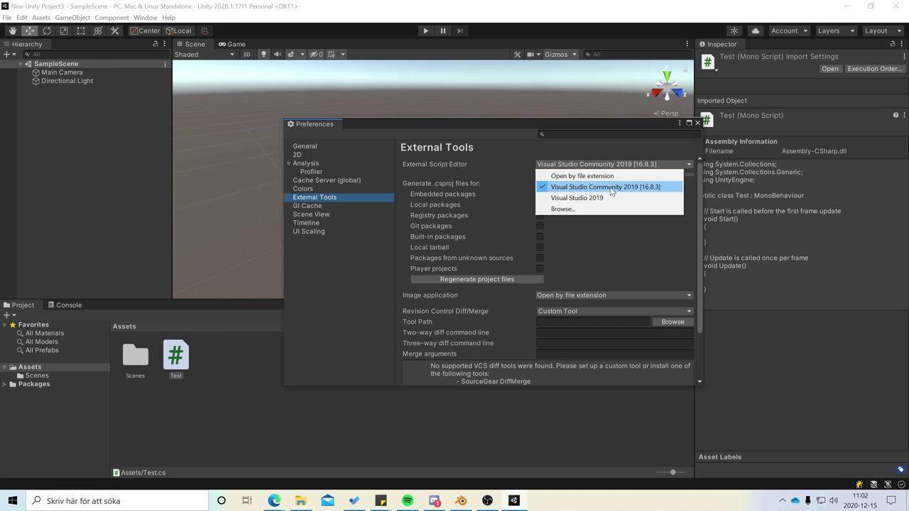
left_click(577, 198)
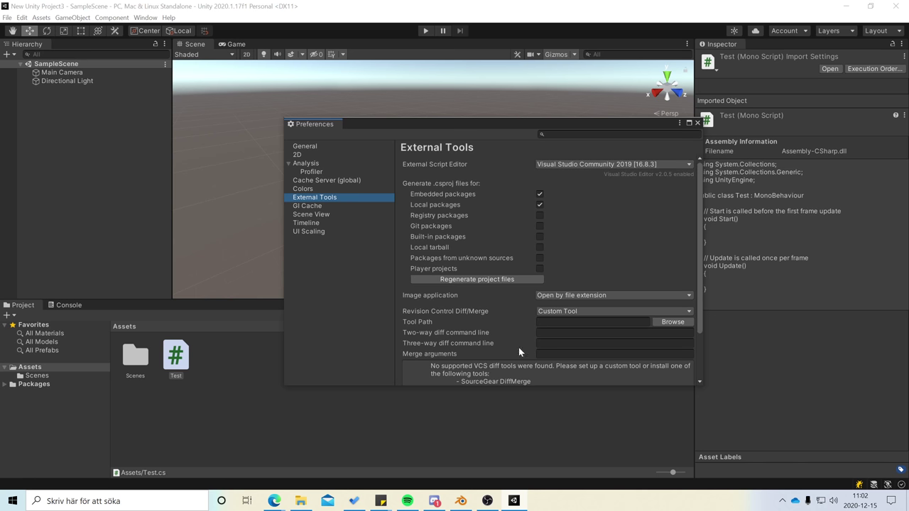
key("Escape")
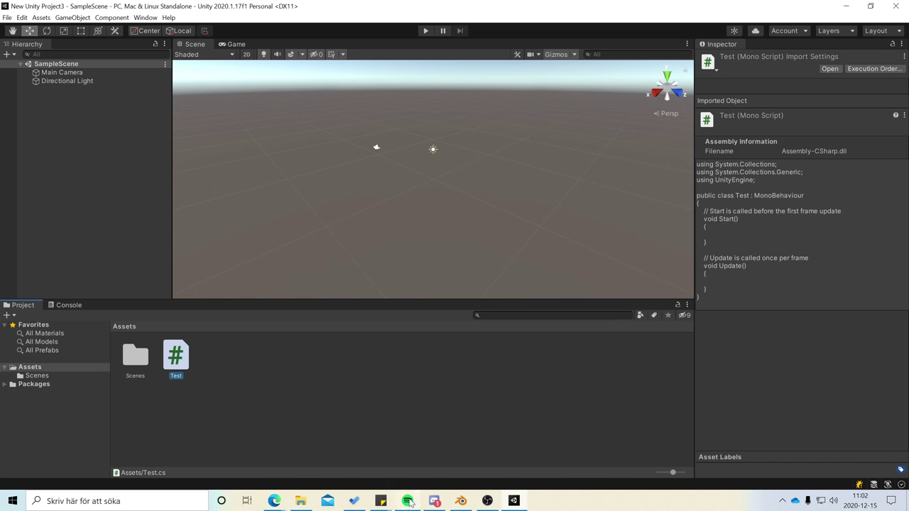
Delete item 3 (External Script Editor) from the sticky note's pitfalls list.
mouse_move(378, 501)
left_click(432, 458)
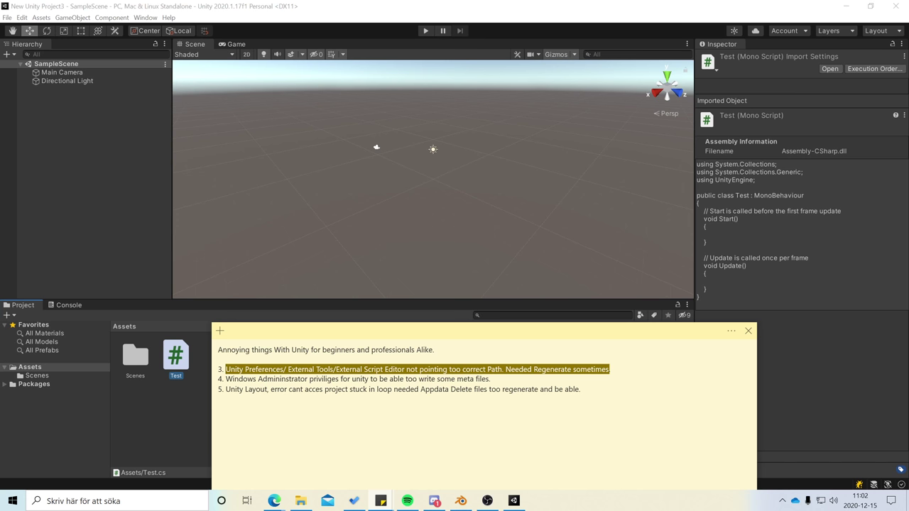
left_click(610, 369)
type(".")
left_click_drag(612, 369, 210, 366)
key("BackSpace")
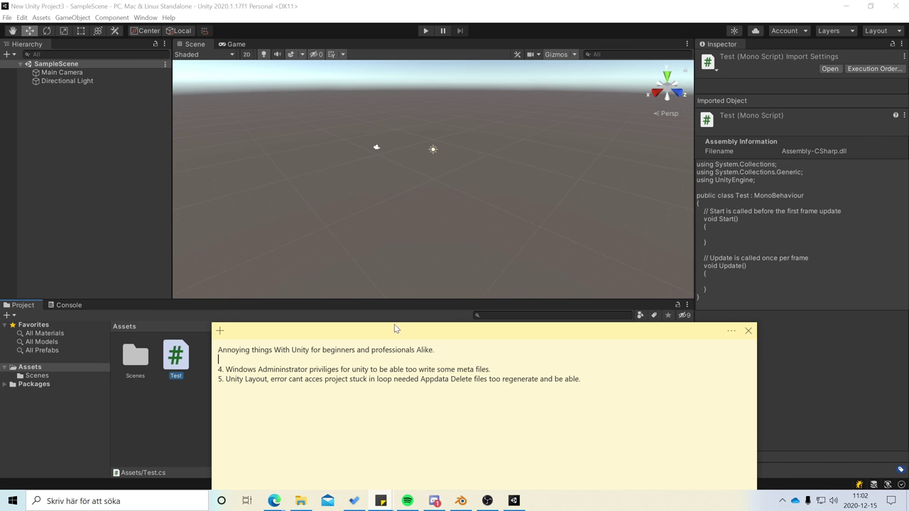
Move the note up, select item 4 about Windows Administrator privileges, and show the desktop.
left_click_drag(397, 325, 402, 91)
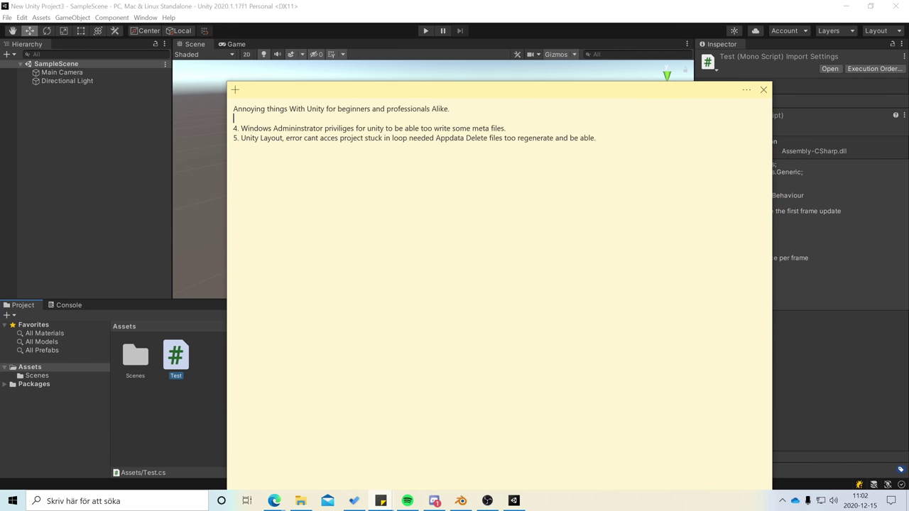
left_click_drag(506, 129, 353, 128)
left_click(241, 128)
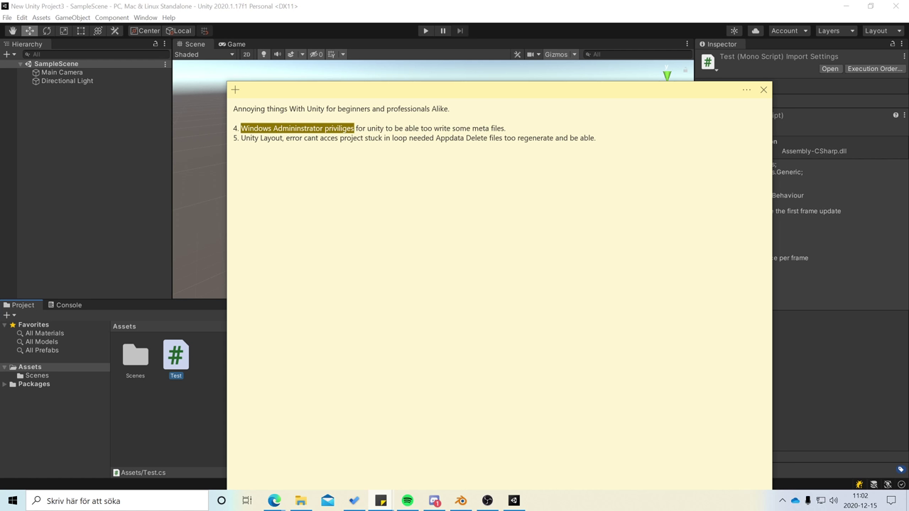
double_click(257, 128)
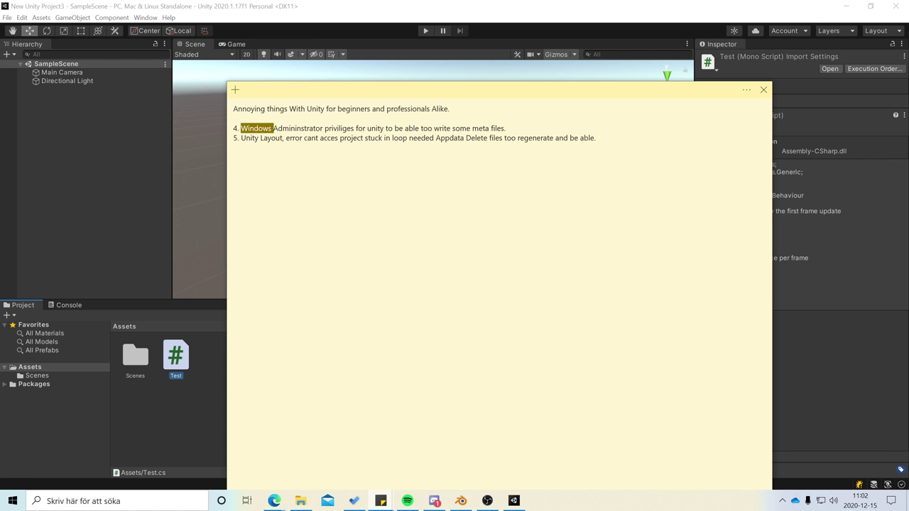
left_click_drag(256, 129, 298, 128)
double_click(340, 129)
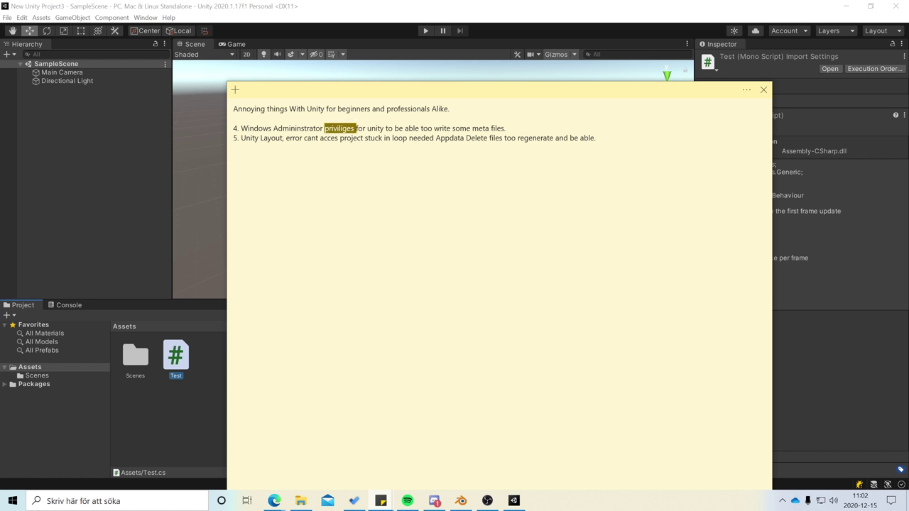
double_click(376, 129)
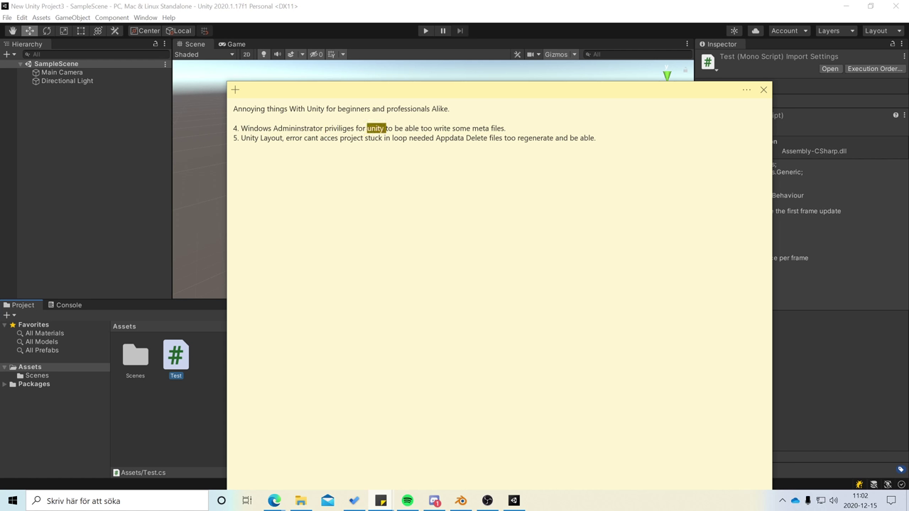
left_click(505, 128)
left_click_drag(505, 129, 233, 129)
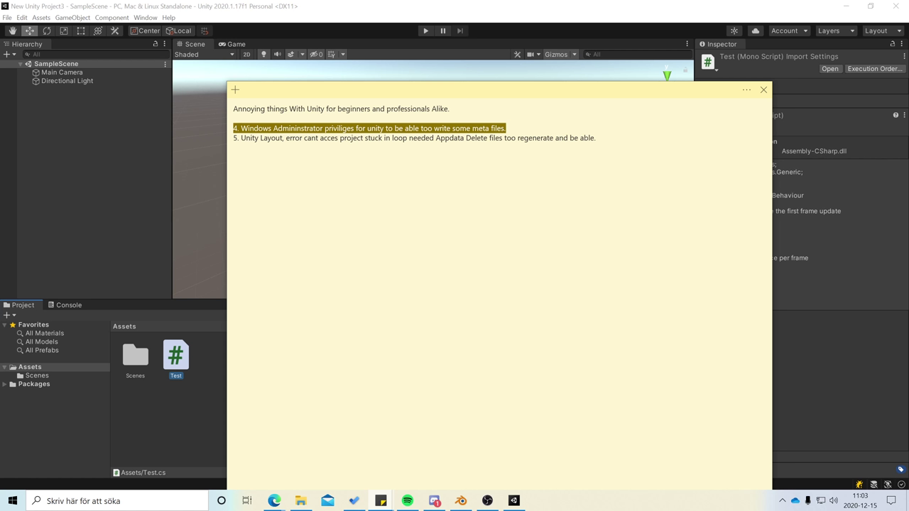
key("super+d")
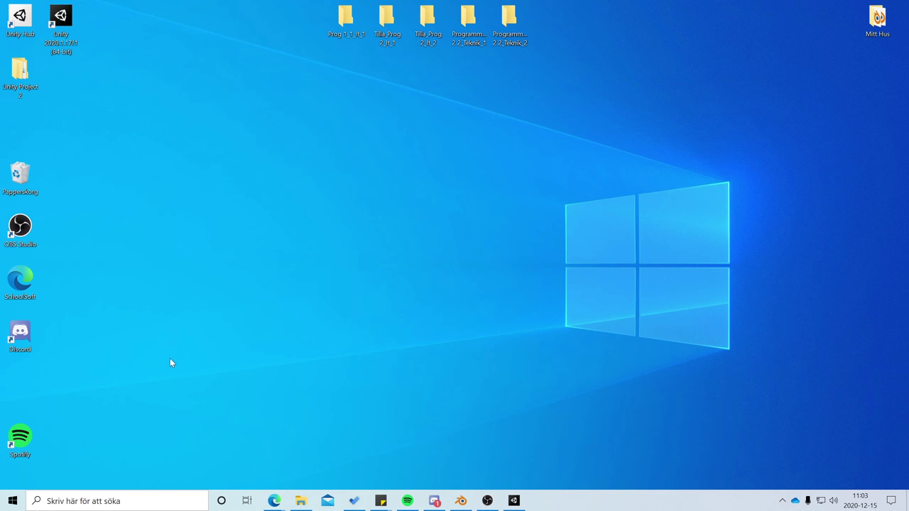
Check the account options flyout in the Start menu, then bring the Unity editor back.
left_click(13, 500)
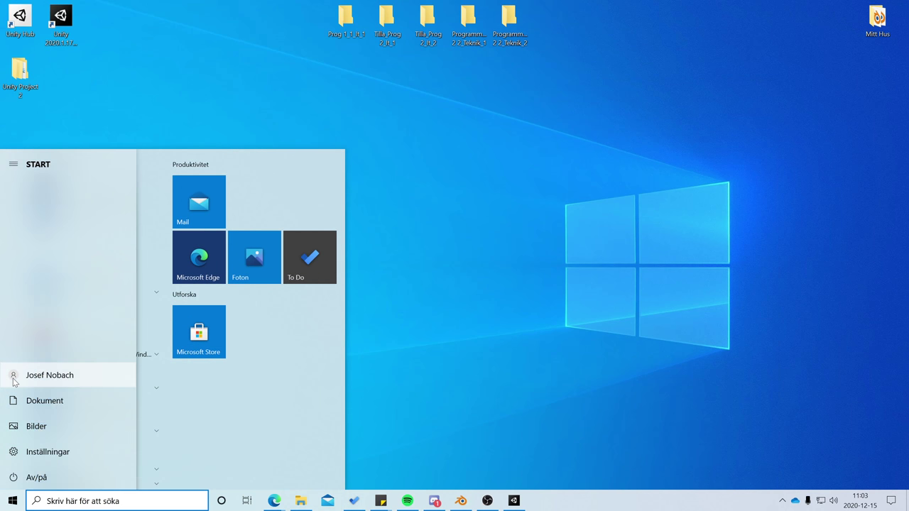
left_click(13, 378)
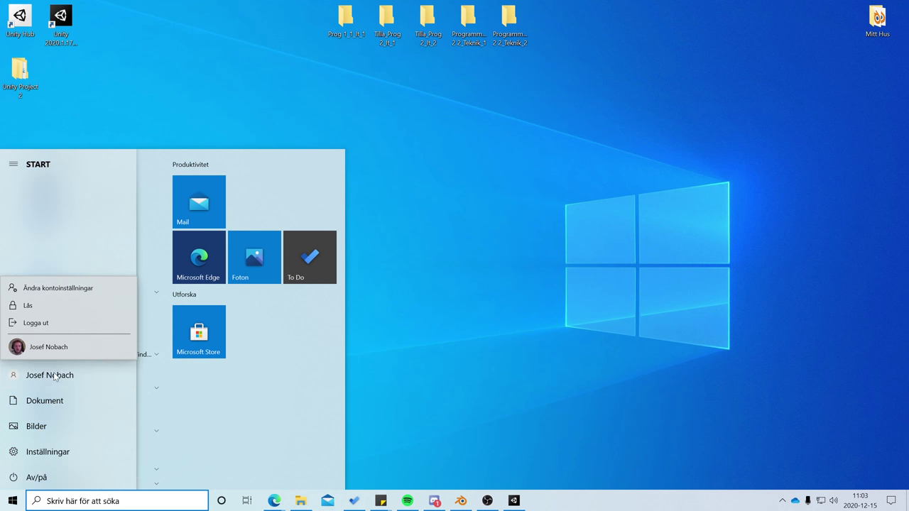
left_click(55, 376)
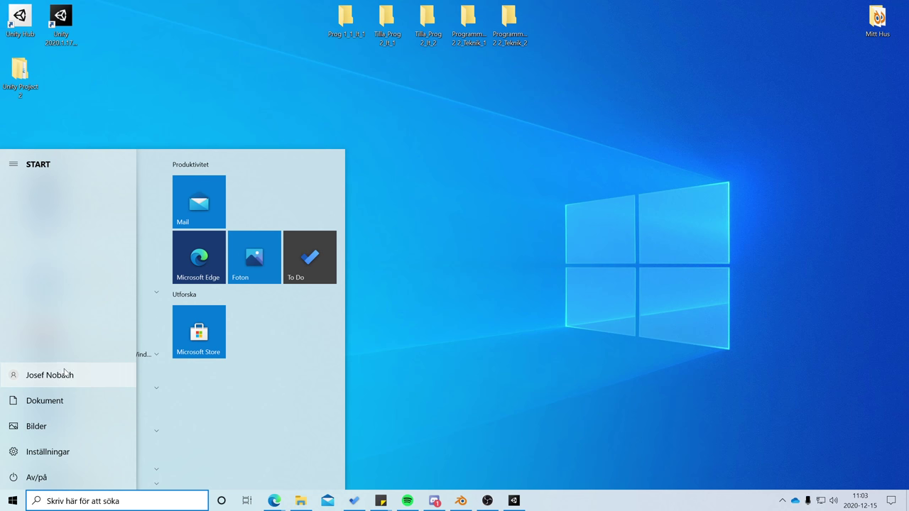
left_click(61, 373)
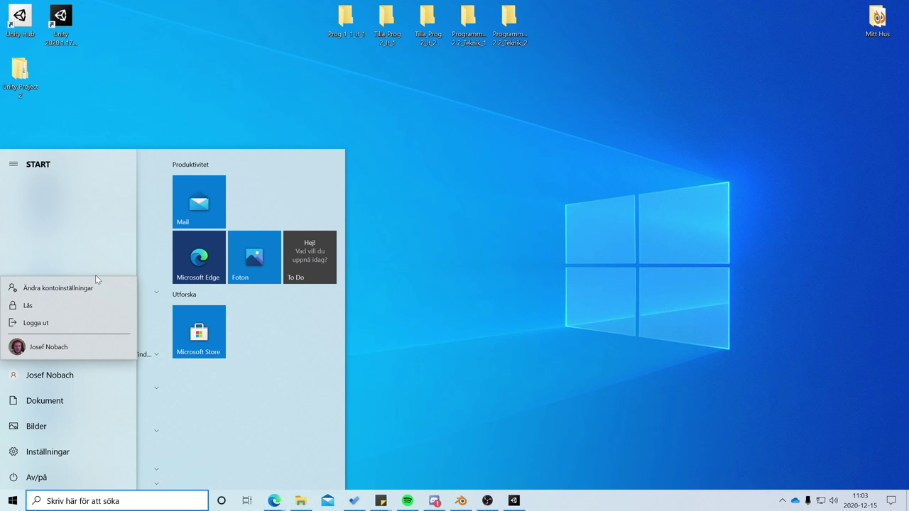
left_click(56, 378)
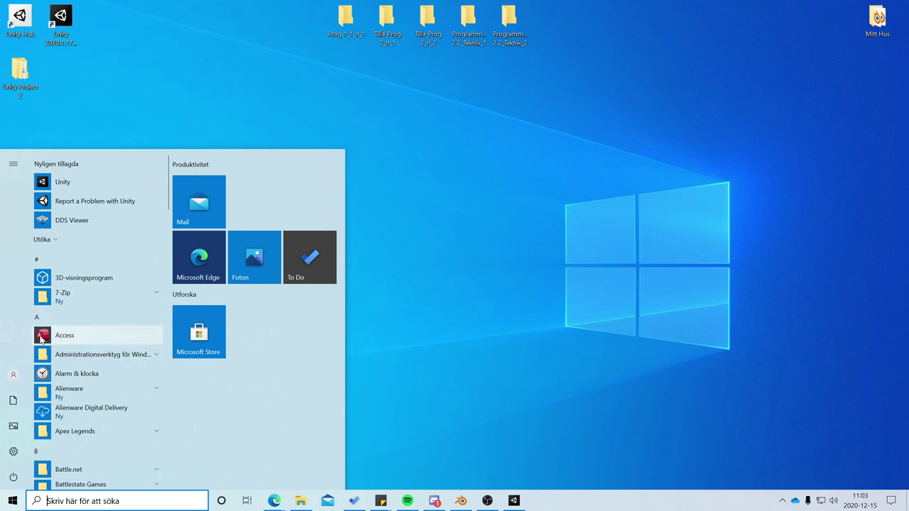
left_click(14, 375)
key("Escape")
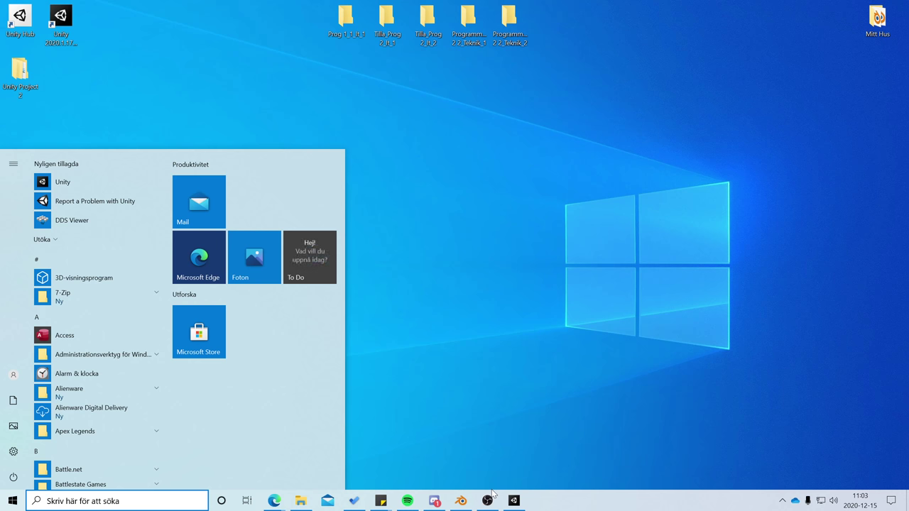
left_click(518, 500)
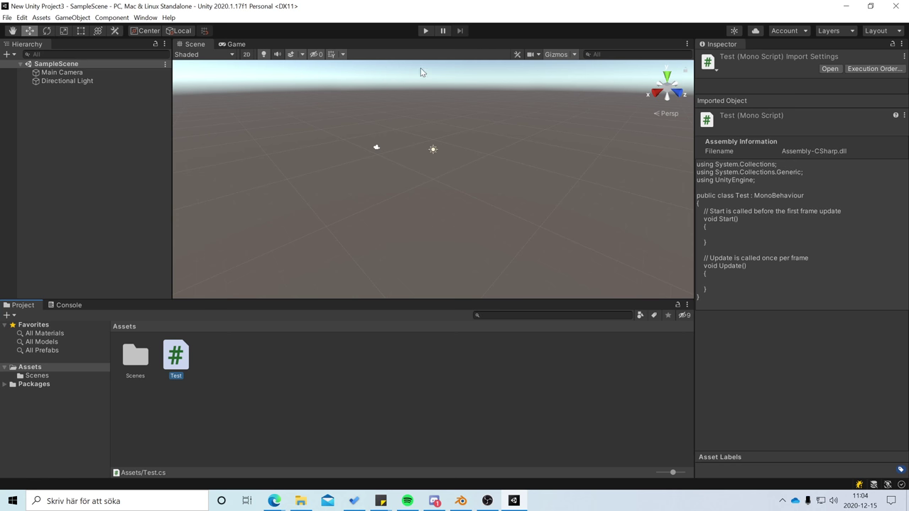
Run SampleScene in Play mode, then switch to the SchoolSoft schedule window in Edge.
left_click(425, 31)
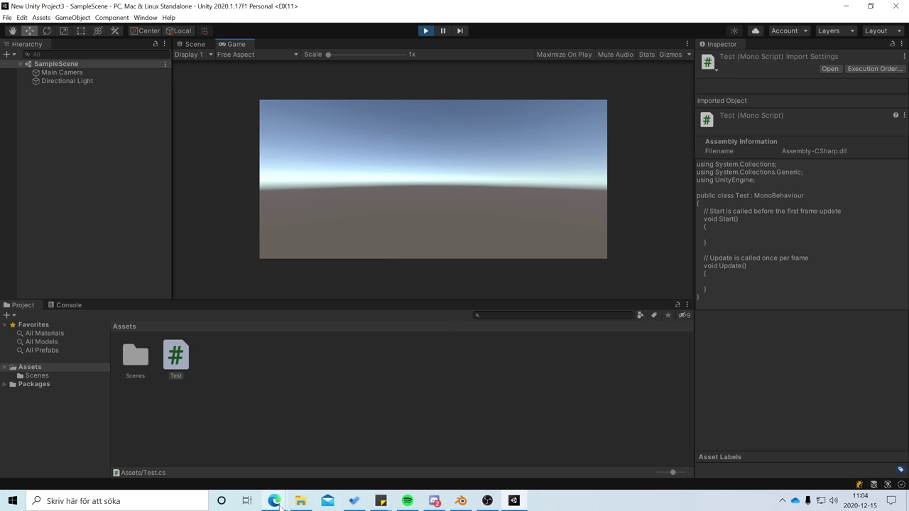
mouse_move(274, 500)
left_click(336, 462)
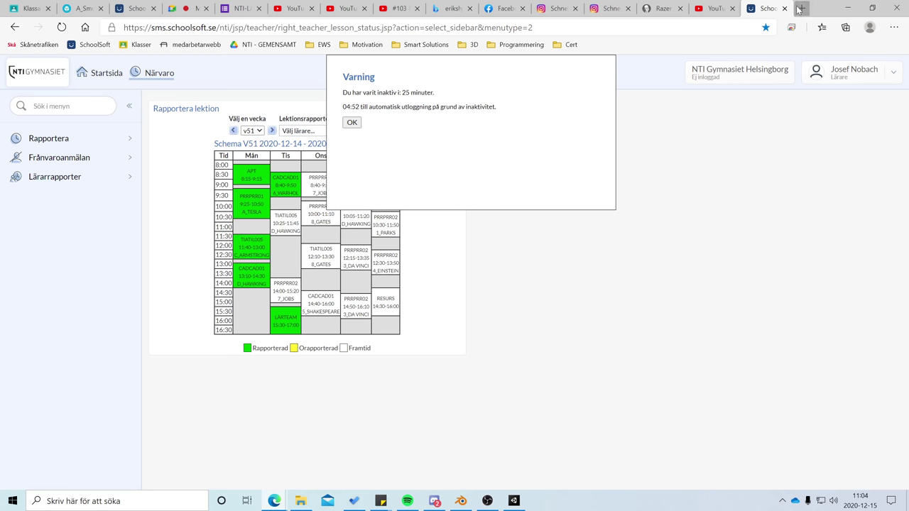
Search Bing for 'windows account administrativ' in a new Edge tab.
left_click(799, 9)
type("windows ")
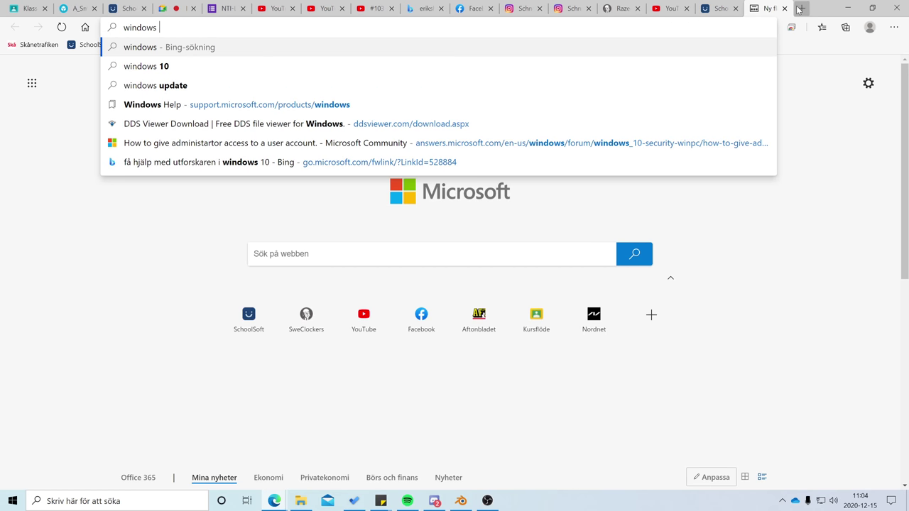
type("accoun")
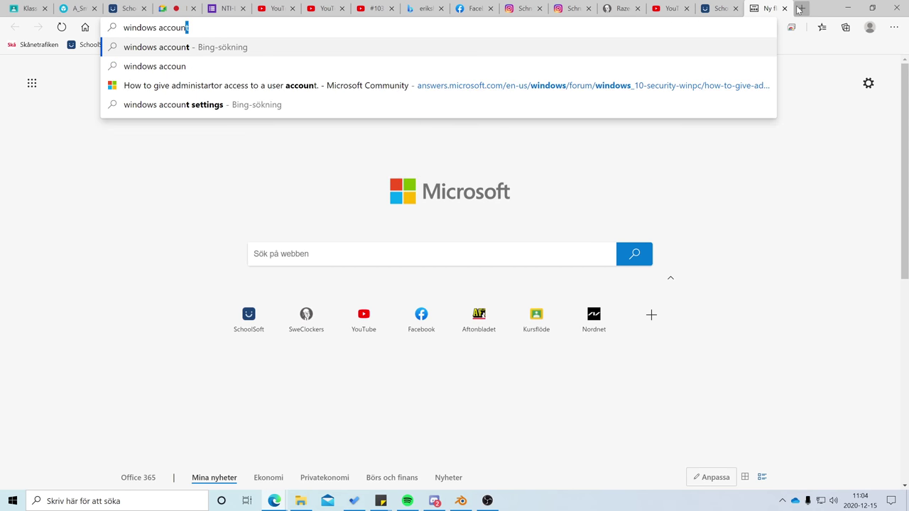
type("t adminis")
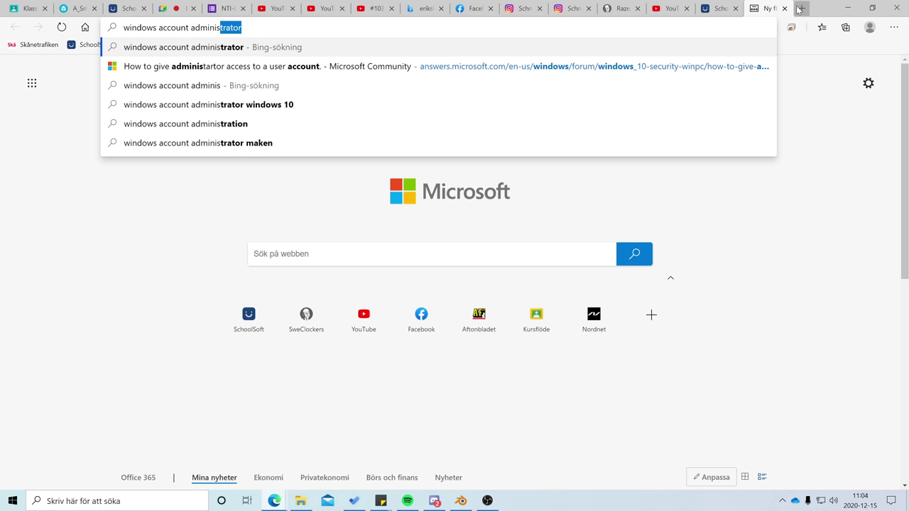
type("trativ")
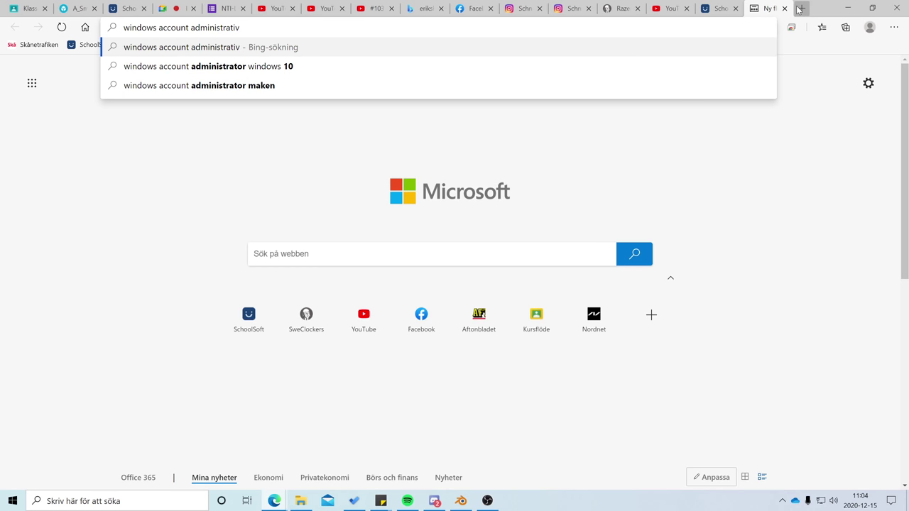
key("Return")
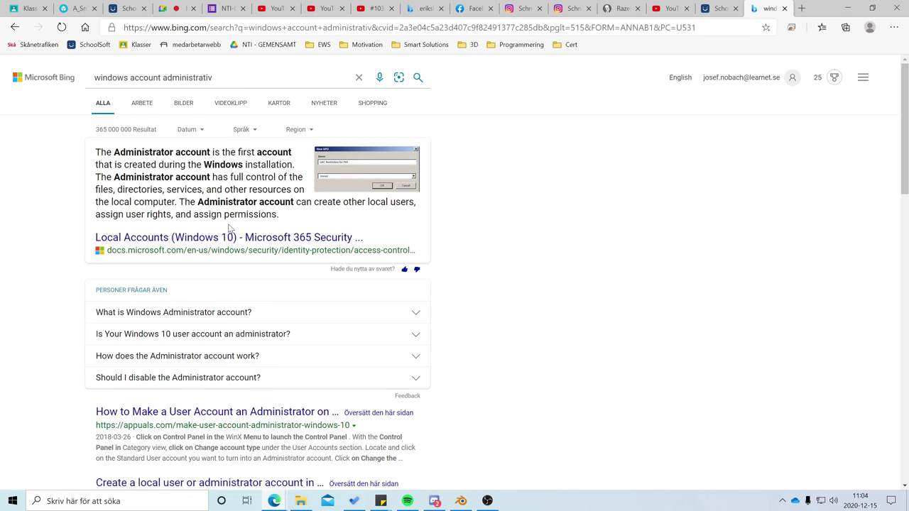
Open the Appuals article on making a Windows 10 account administrator and skim it.
left_click(262, 412)
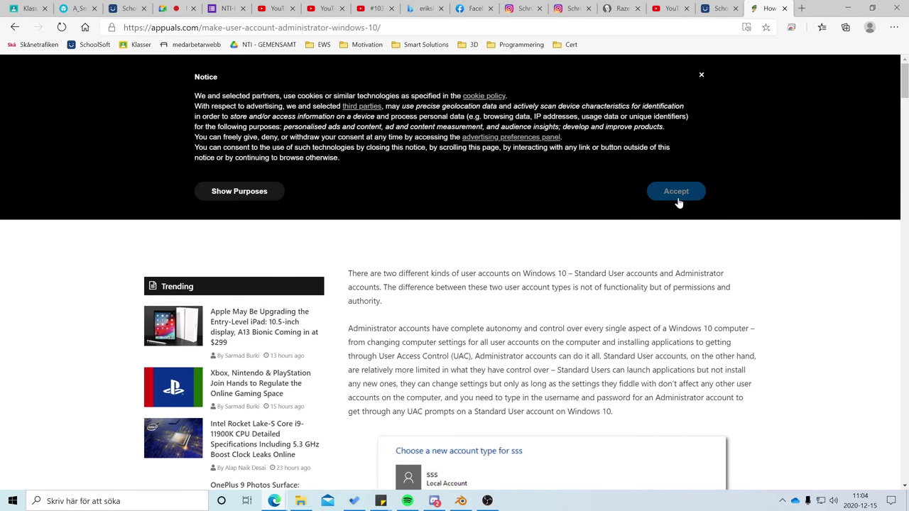
left_click(678, 197)
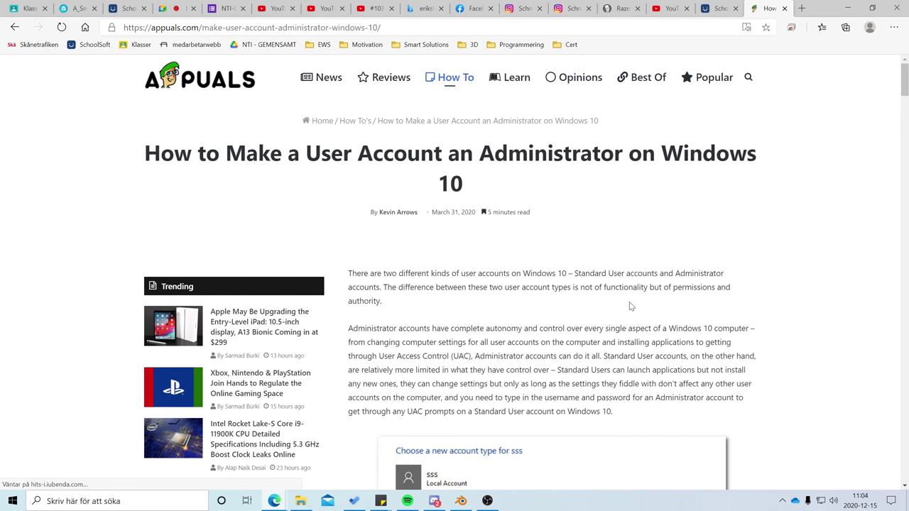
scroll(629, 306, "down", 4)
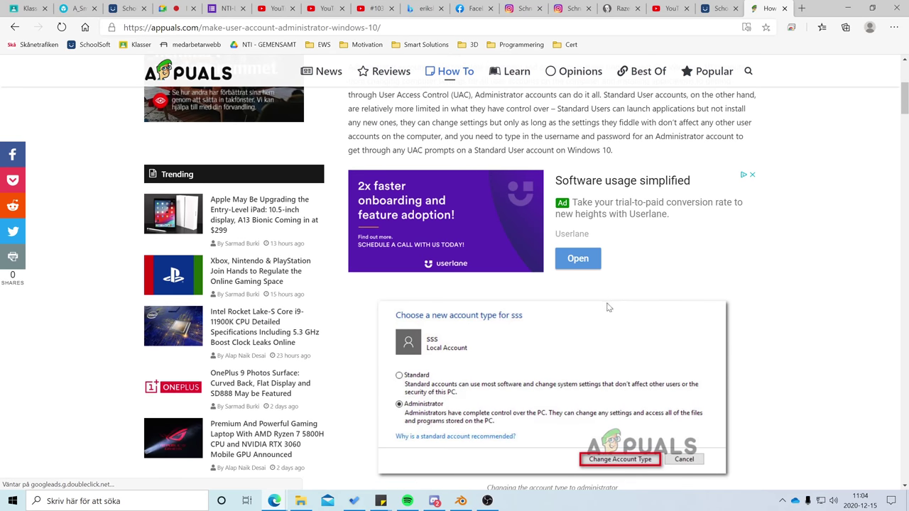
scroll(576, 314, "up", 2)
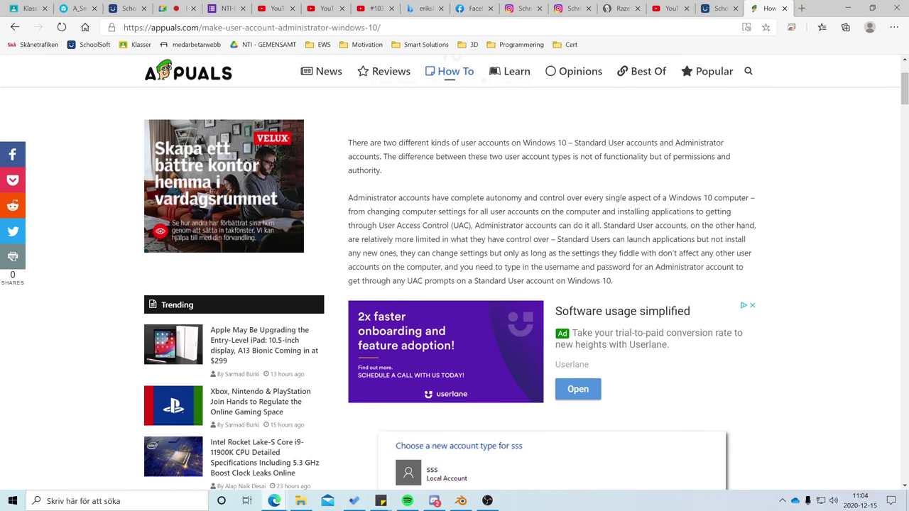
scroll(477, 222, "down", 1)
scroll(478, 222, "up", 1)
scroll(389, 207, "down", 1)
left_click(13, 501)
From Inställningar > Konton, open the Microsoft account page via Hantera mitt Microsoft-konto.
mouse_move(12, 381)
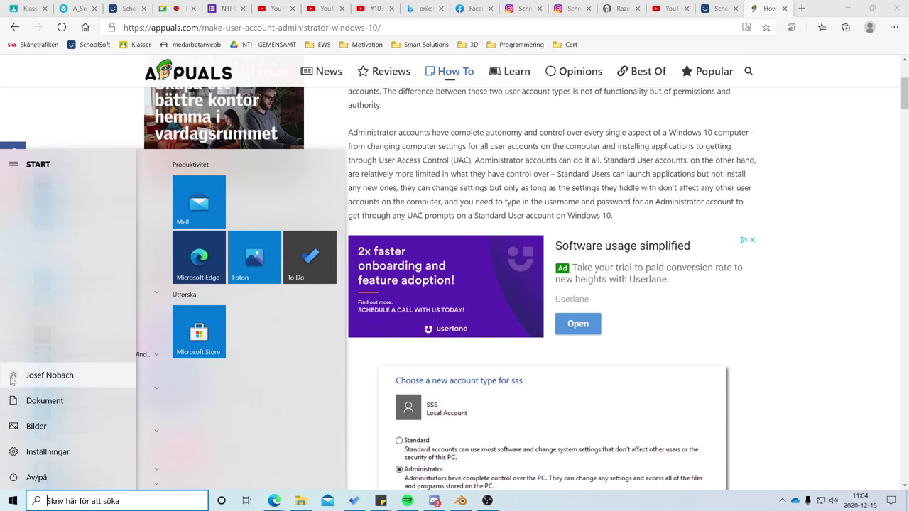
left_click(62, 460)
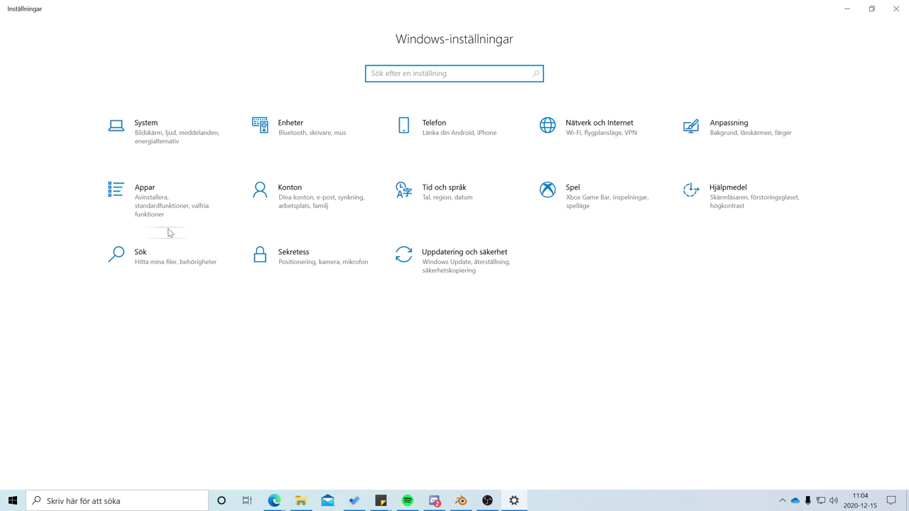
left_click(300, 196)
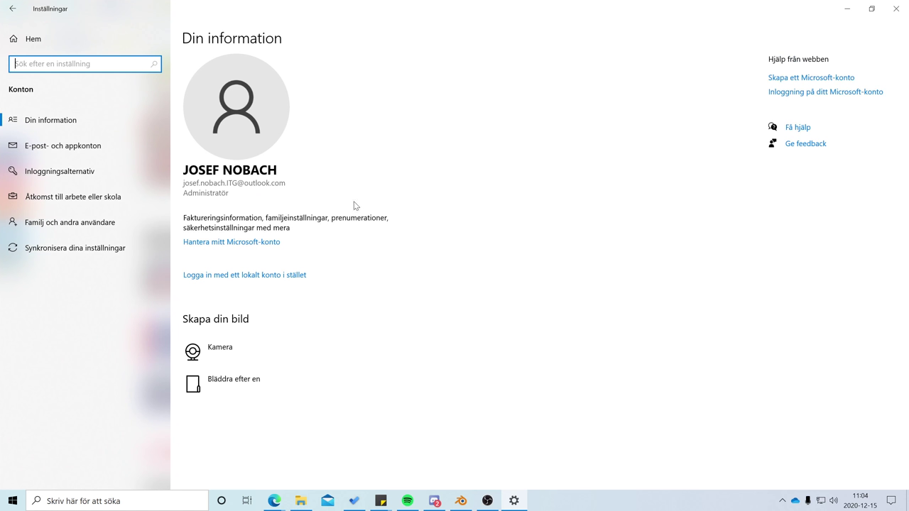
left_click(235, 244)
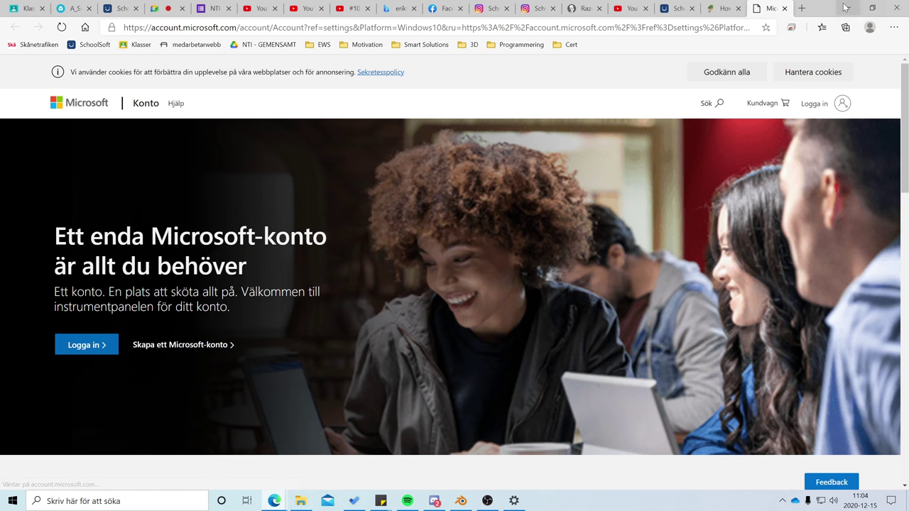
left_click(846, 8)
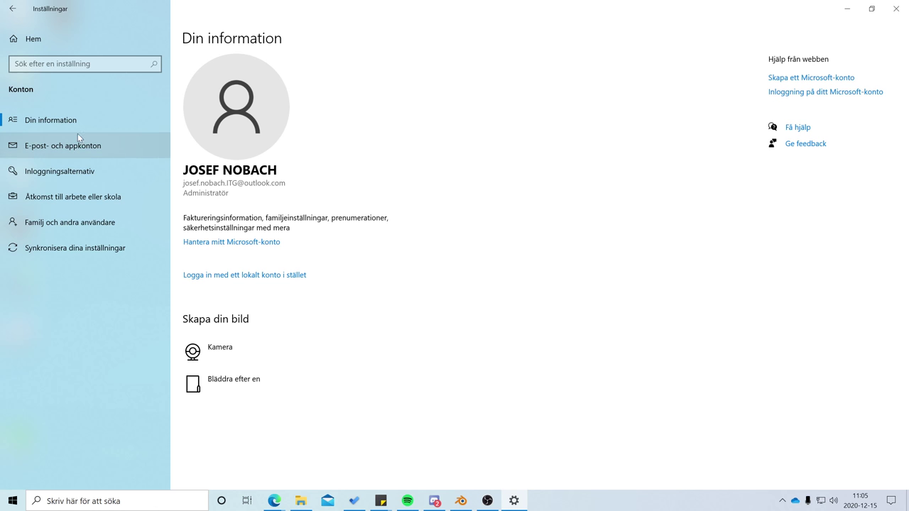
Show the administrator account's options under Familj och andra användare, then return to Edge.
left_click(105, 224)
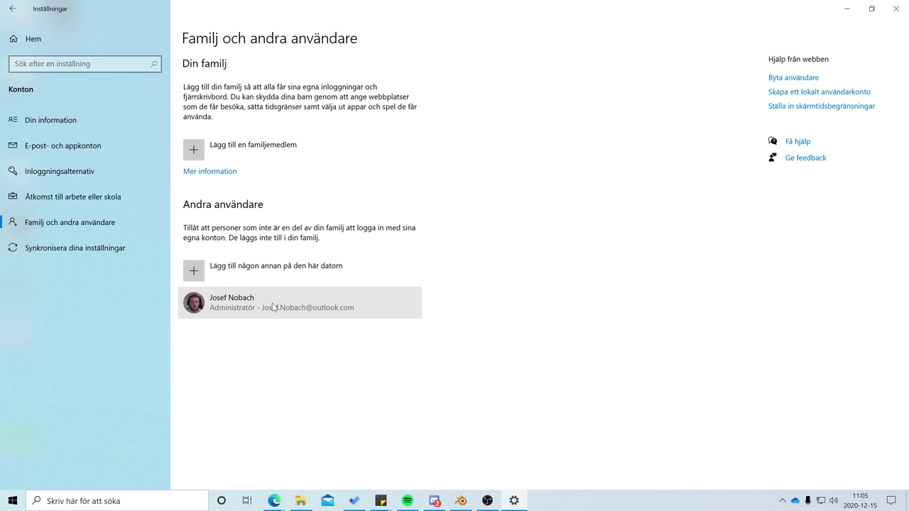
left_click(274, 307)
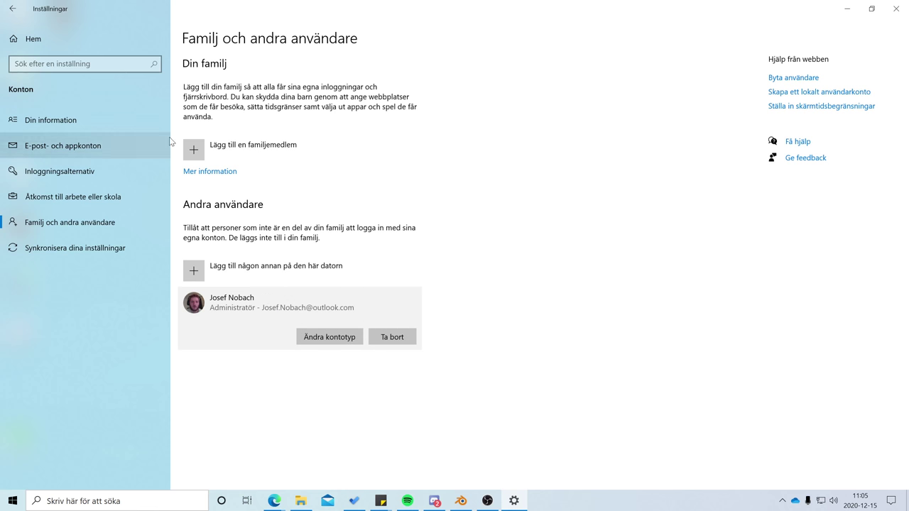
key("alt+Tab")
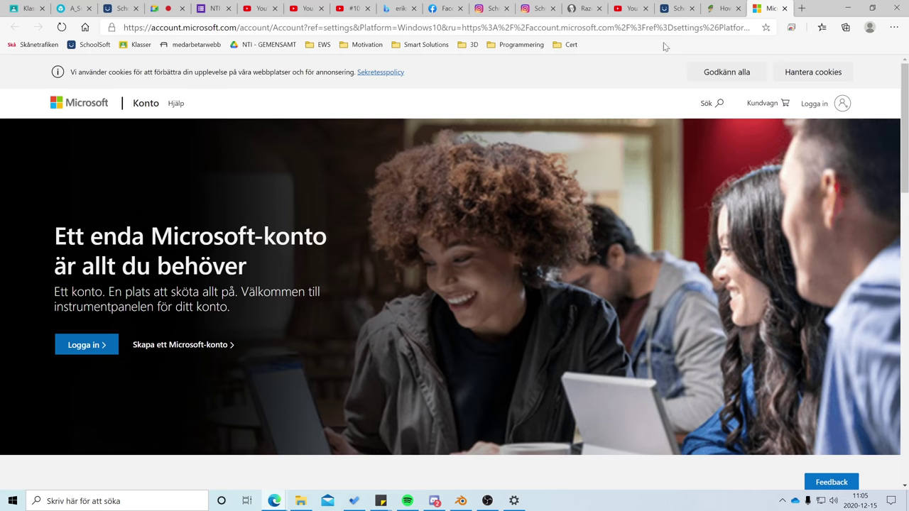
Switch to the Microsoft account page tab, scroll it, and select the address bar.
left_click(719, 8)
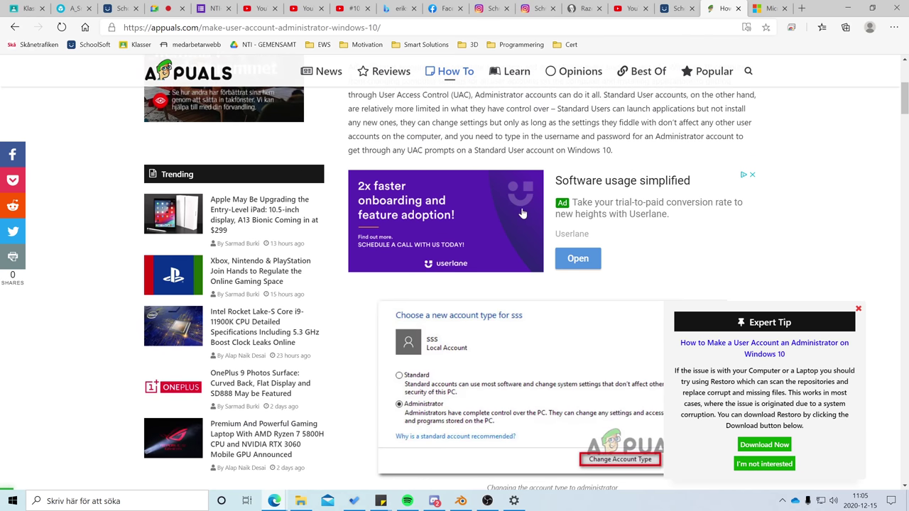
scroll(628, 174, "up", 2)
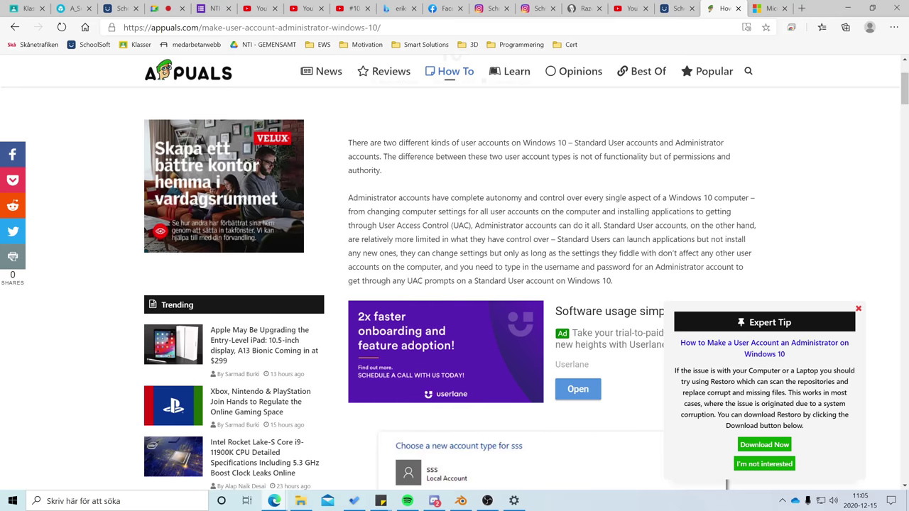
scroll(727, 485, "down", 5)
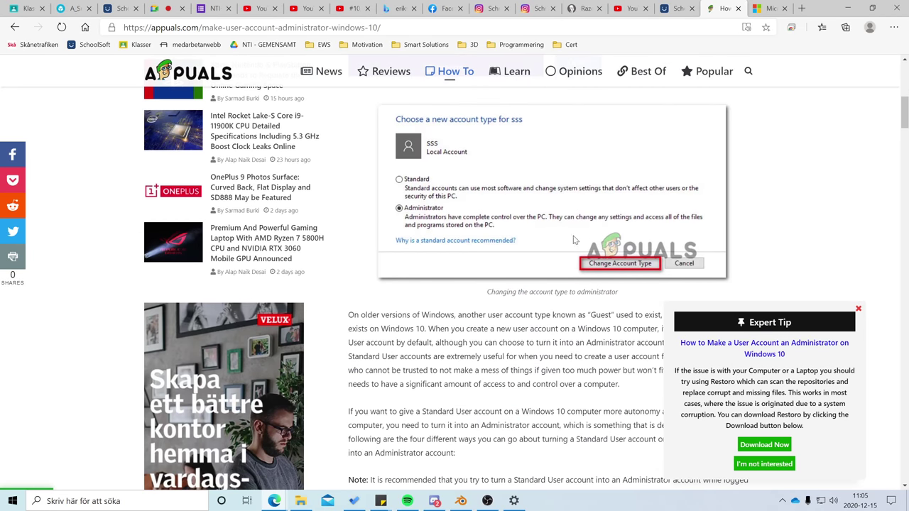
scroll(530, 208, "up", 2)
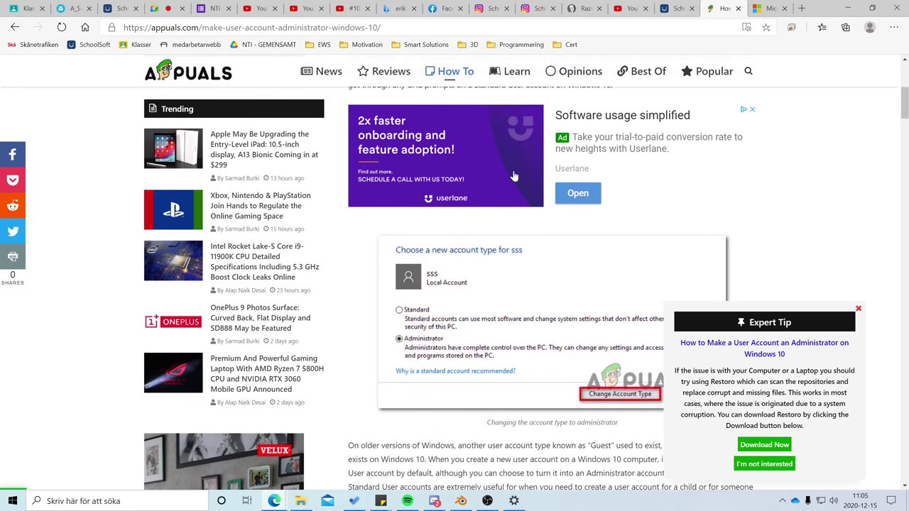
left_click(234, 27)
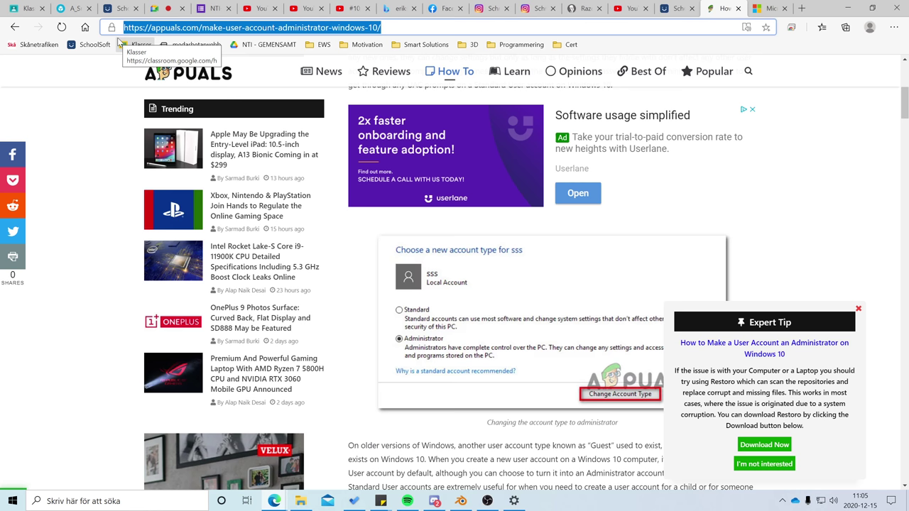
Dismiss the Expert Tip popup on the Appuals article and bring up the Start menu.
left_click(858, 308)
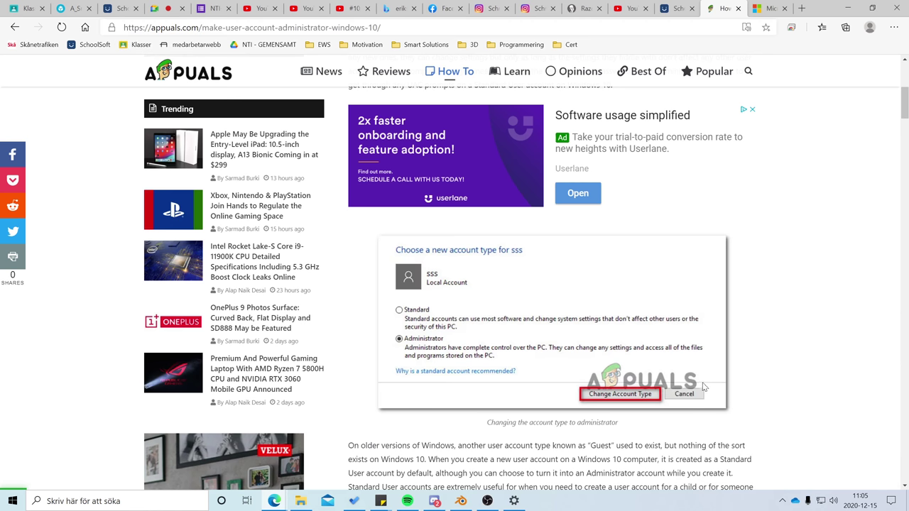
scroll(708, 353, "up", 4)
scroll(711, 357, "down", 3)
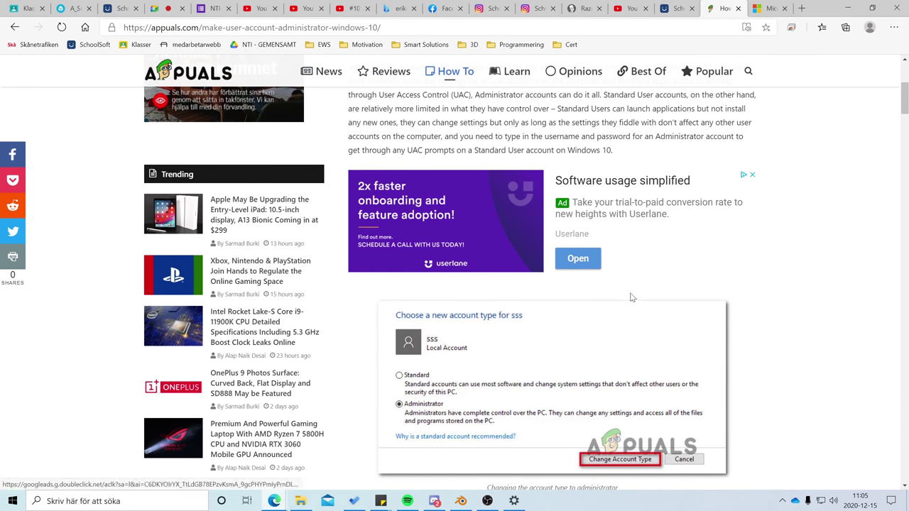
left_click(12, 501)
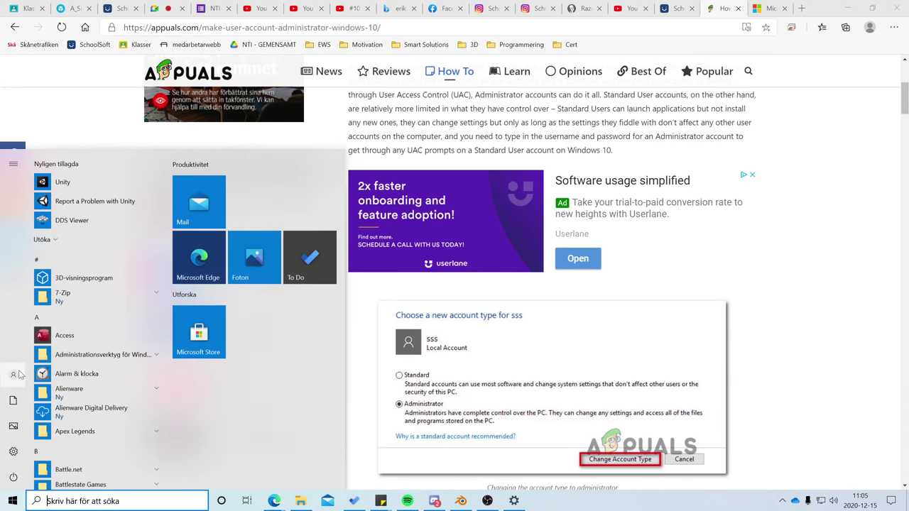
Use the Start menu account options to switch to the listed user account.
left_click(16, 375)
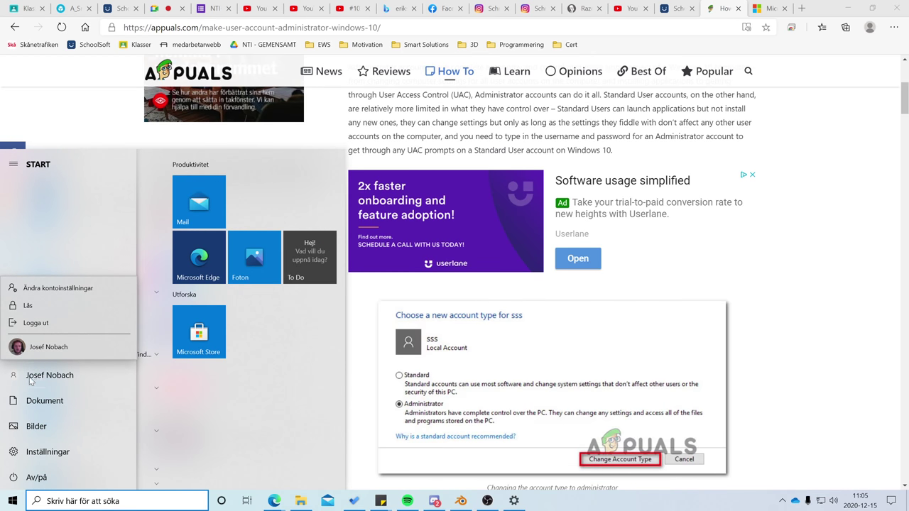
left_click(45, 378)
left_click(52, 378)
left_click(59, 348)
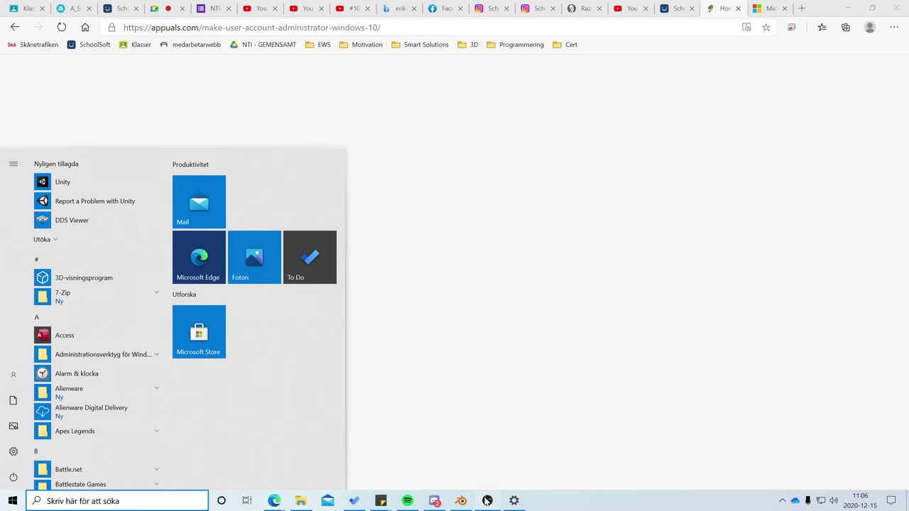
Minimize OBS, check the Start menu account options, then clear all windows to the desktop.
left_click(488, 501)
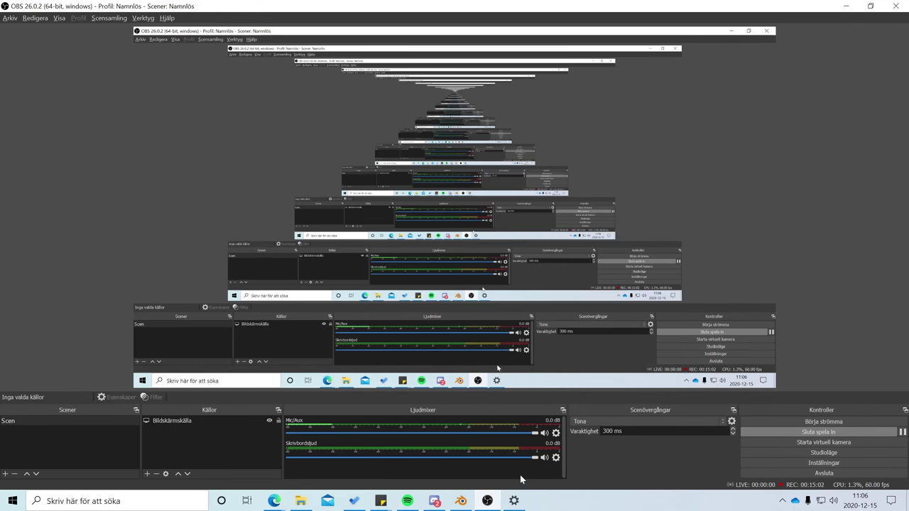
left_click(845, 7)
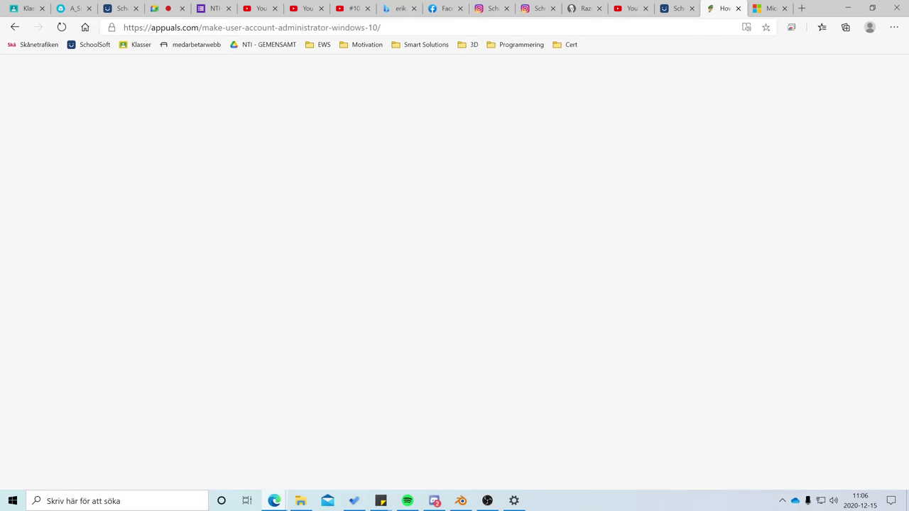
left_click(12, 501)
left_click(12, 376)
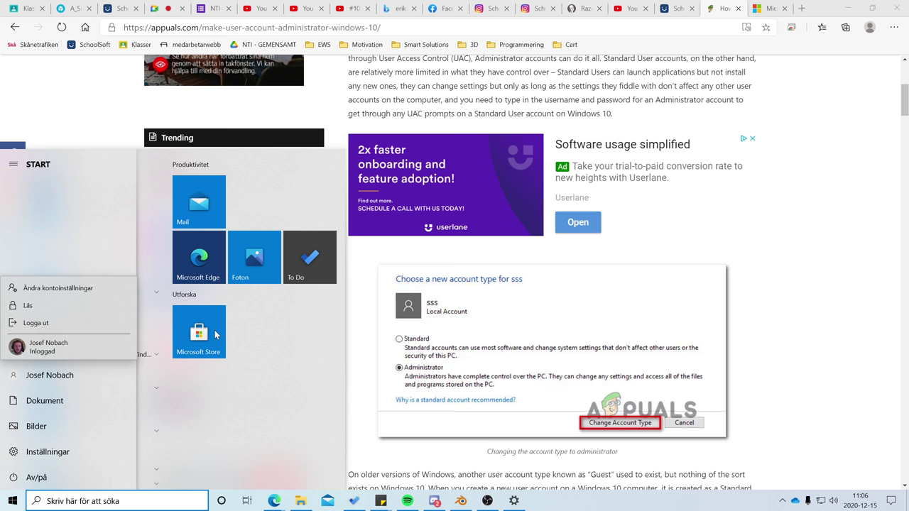
key("Escape")
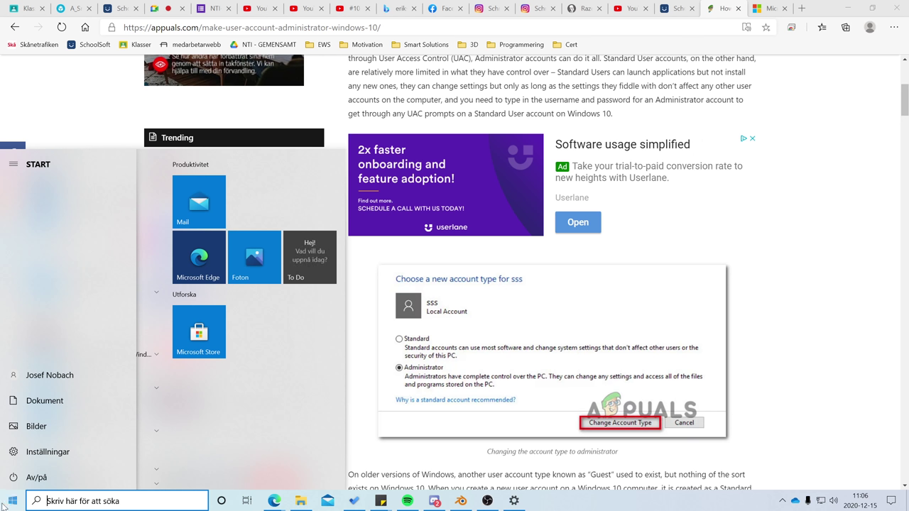
key("alt+Tab")
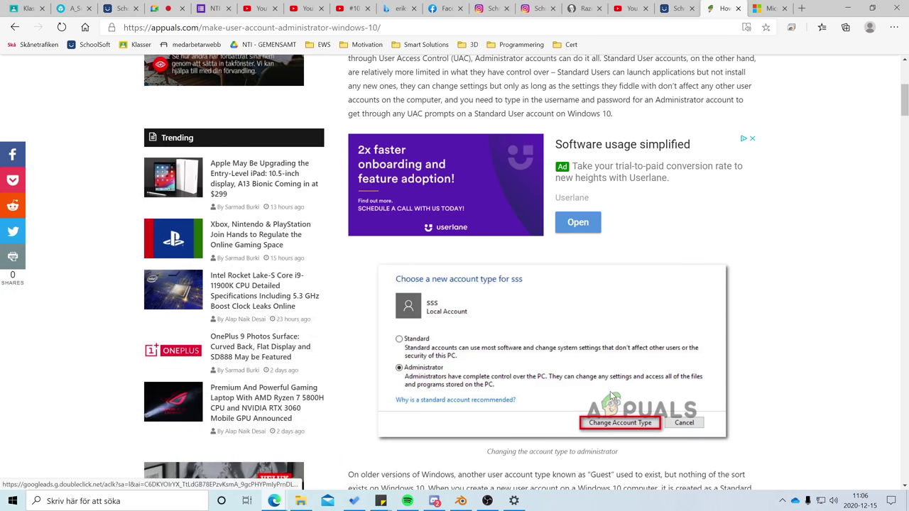
key("super+d")
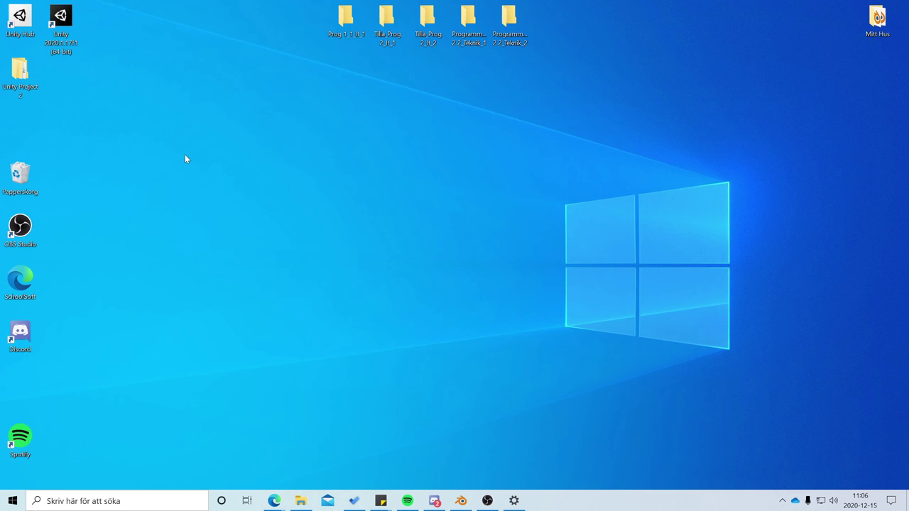
Launch Unity 2020 from its desktop shortcut and open New Unity Project3 from Unity Hub.
double_click(61, 28)
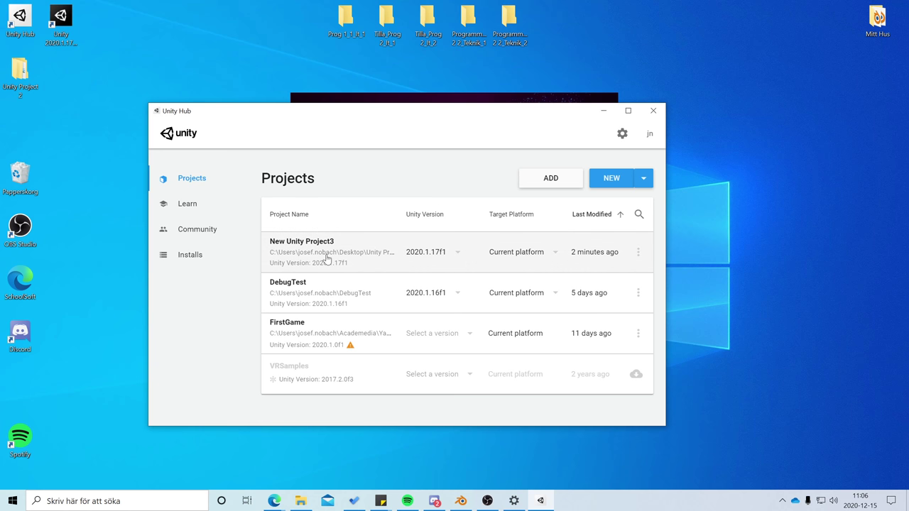
left_click(326, 259)
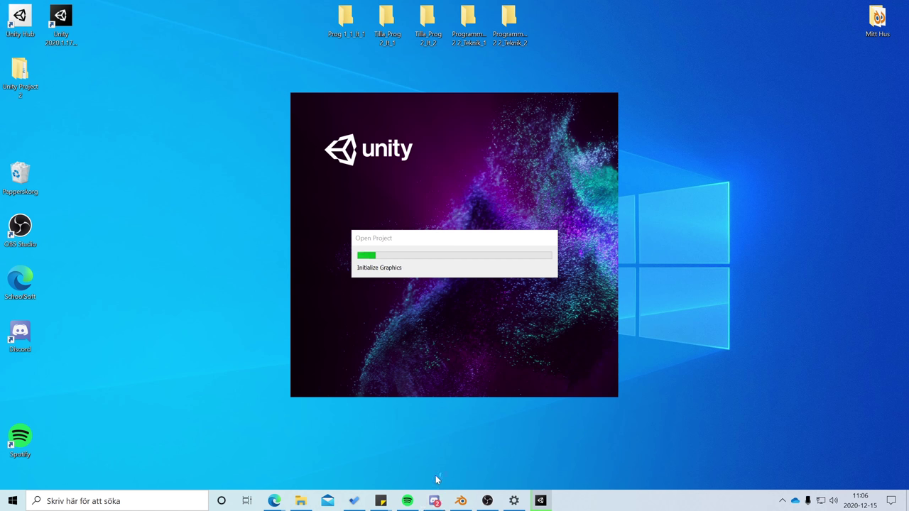
key("alt+Tab")
key("alt+Tab")
key("alt+Tab")
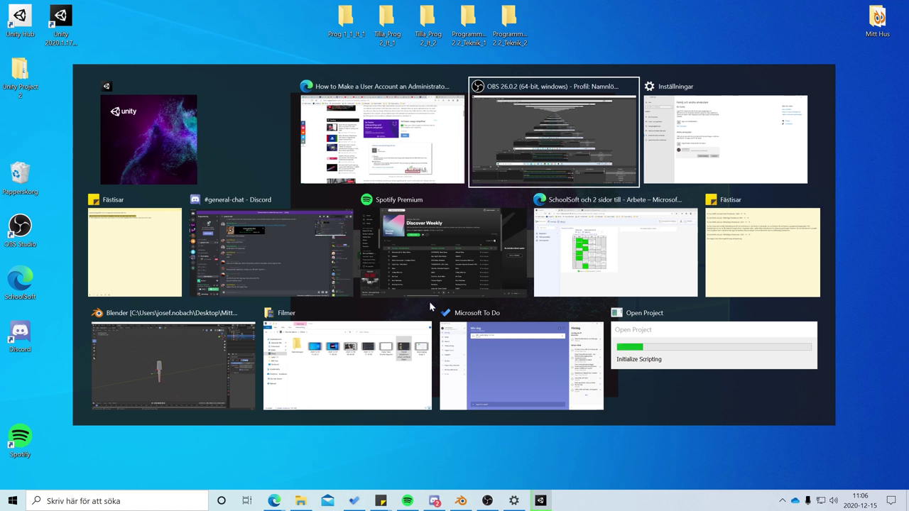
left_click(738, 255)
key("alt+Tab")
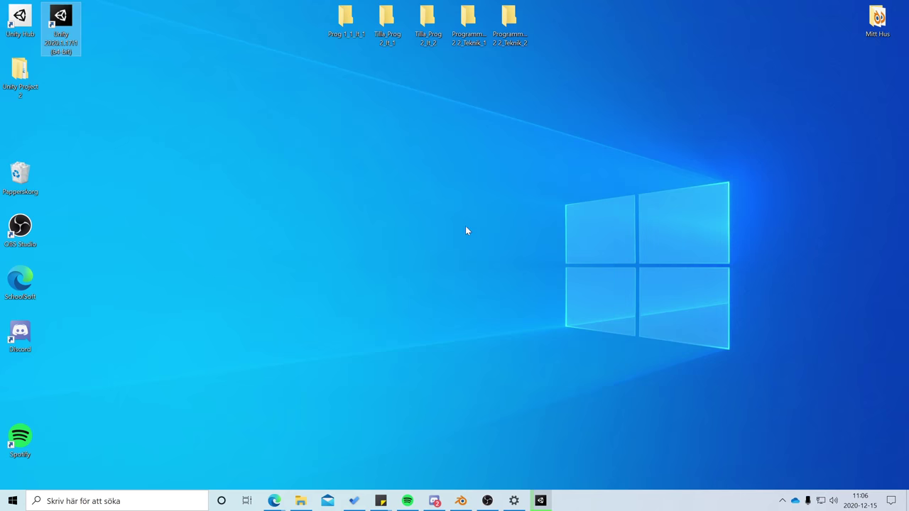
key("alt+Tab")
Delete item 4 about Windows Administrator privileges from the Fästisar sticky note.
left_click(140, 242)
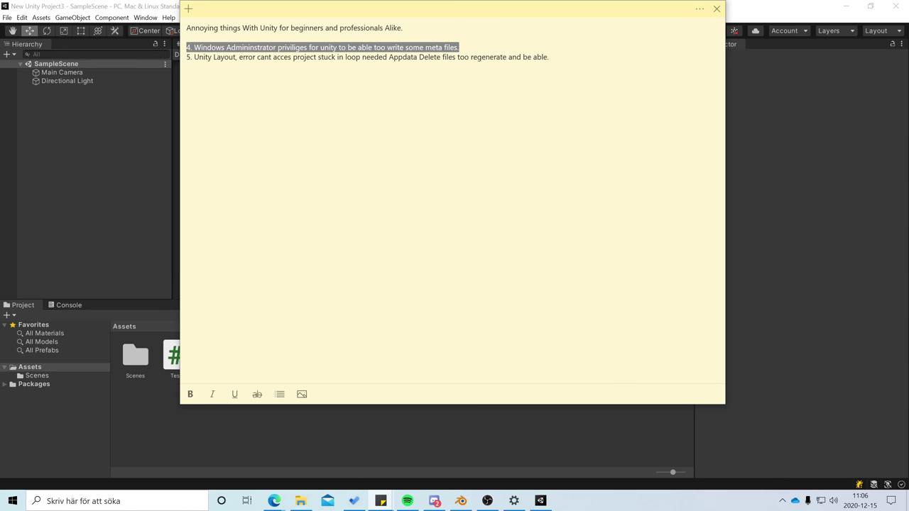
left_click(217, 47)
double_click(252, 46)
double_click(293, 47)
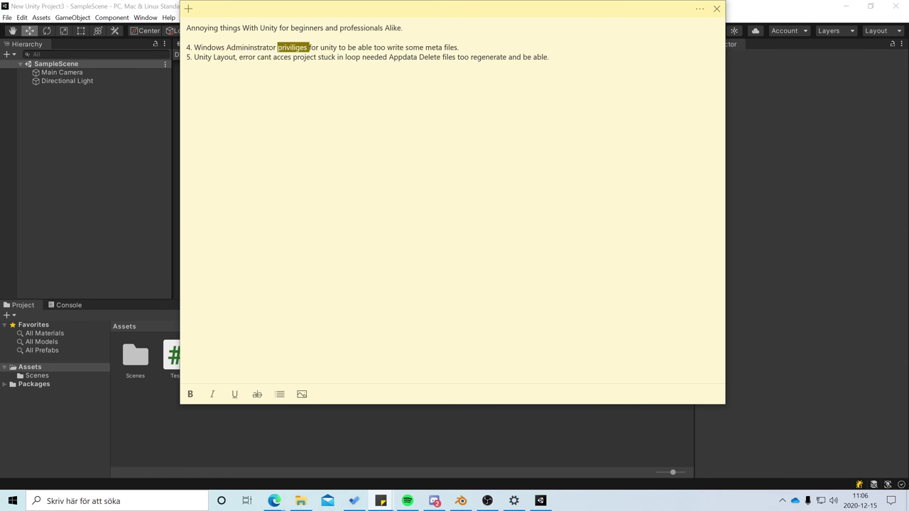
left_click(321, 47)
double_click(329, 46)
left_click_drag(460, 47, 186, 46)
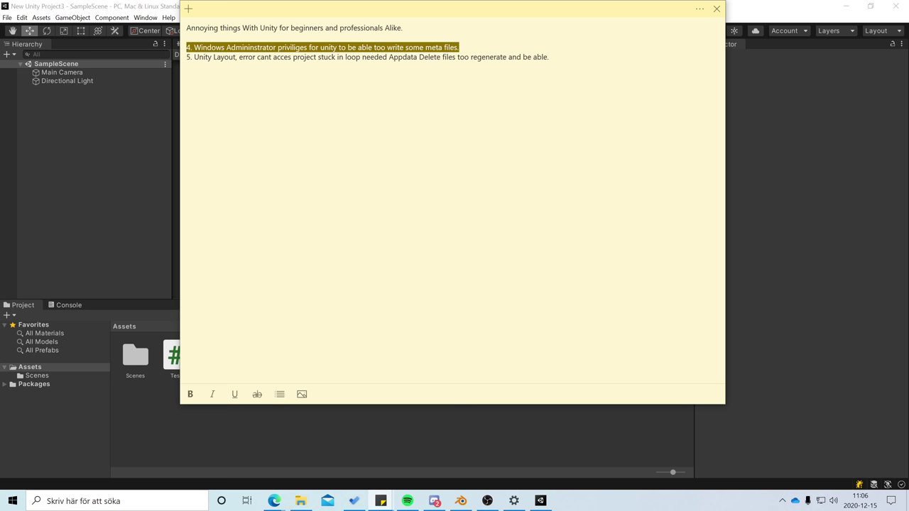
key("BackSpace")
key("BackSpace")
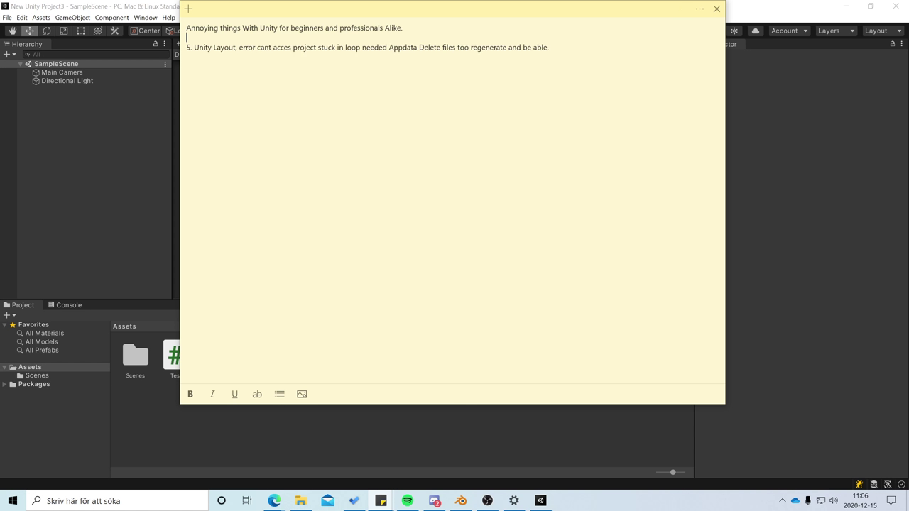
Select sticky note item 5, then bring the Unity editor showing SampleScene to the front.
left_click_drag(549, 47, 187, 47)
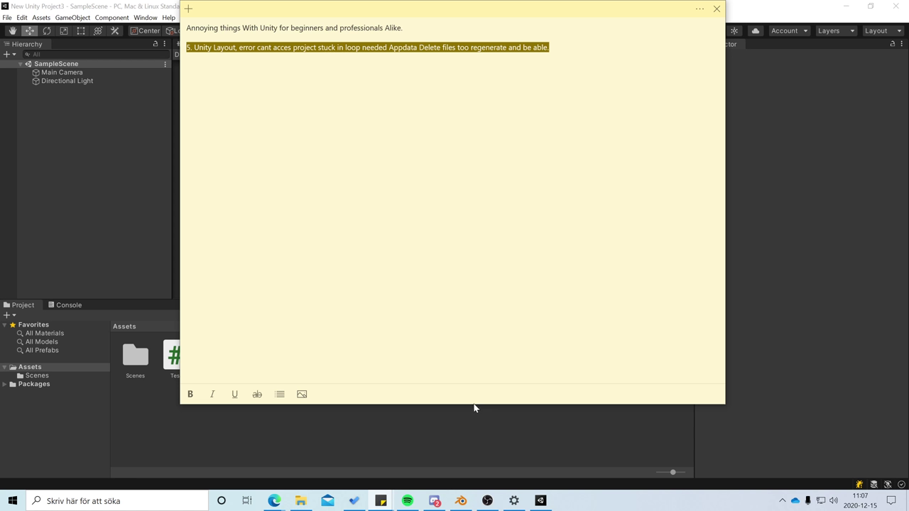
left_click(138, 105)
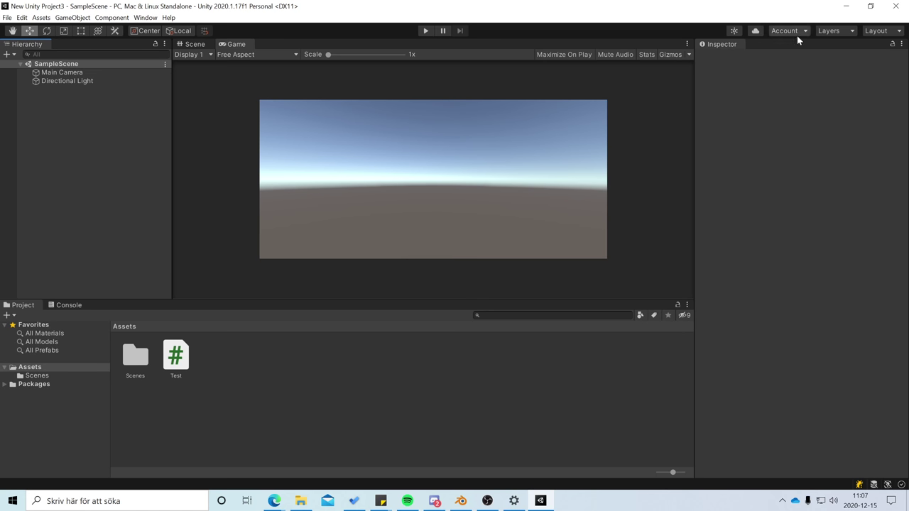
Look through the editor Layout presets and dismiss them without changing the layout.
left_click(881, 31)
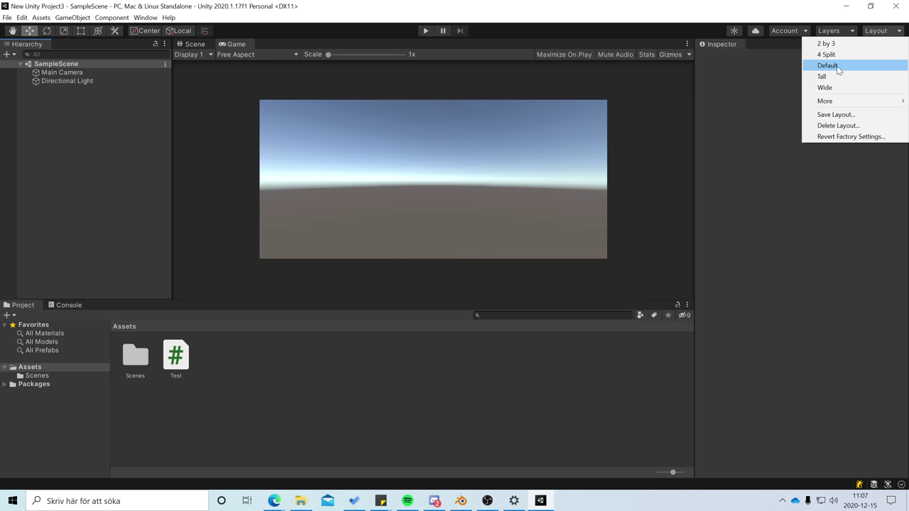
key("Escape")
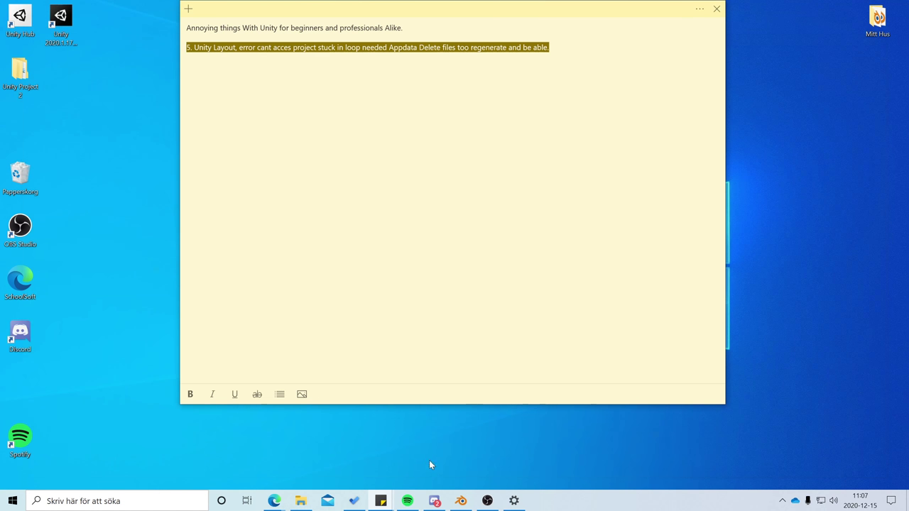
Reopen Unity Hub from its desktop icon and select 'Unity Layout' in sticky note item 5.
left_click(27, 26)
double_click(27, 26)
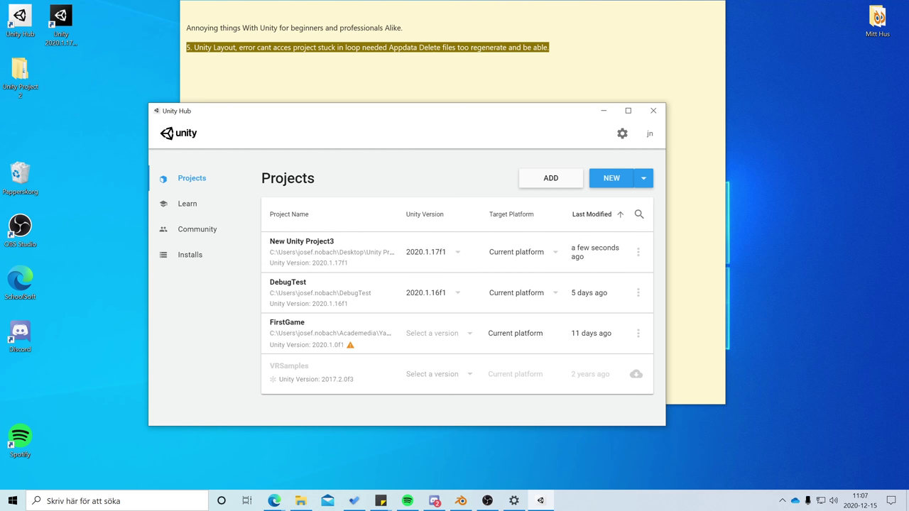
double_click(224, 47)
left_click_drag(193, 47, 234, 47)
Search Bing for 'Unity Layout' in a new Edge tab.
mouse_move(274, 501)
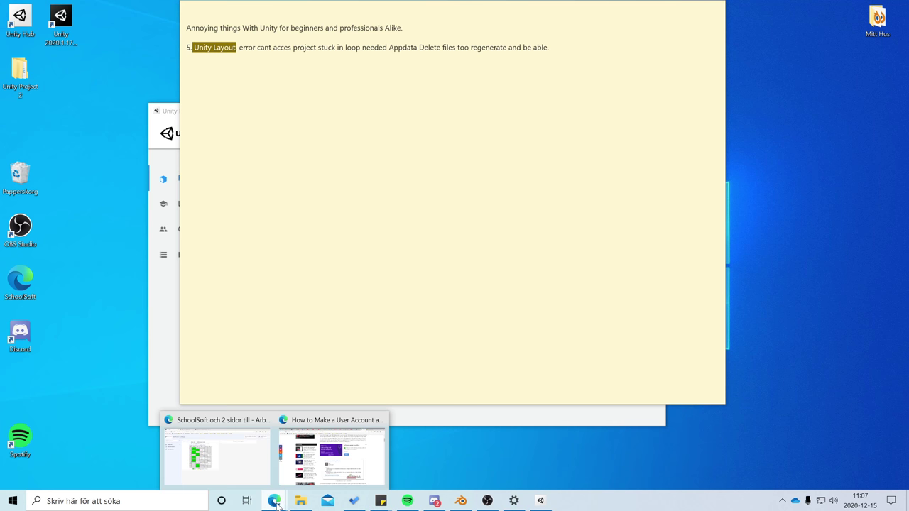
left_click(341, 468)
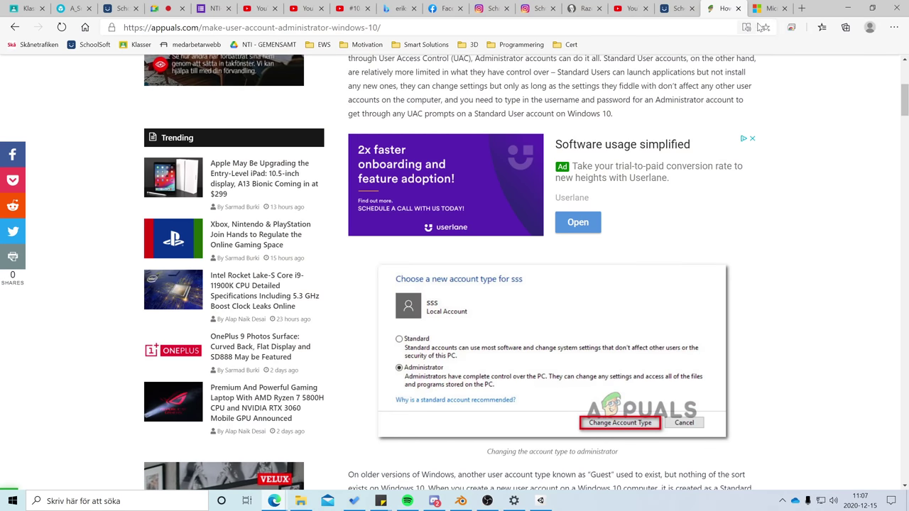
left_click(801, 9)
type("Unity Layout")
key("Return")
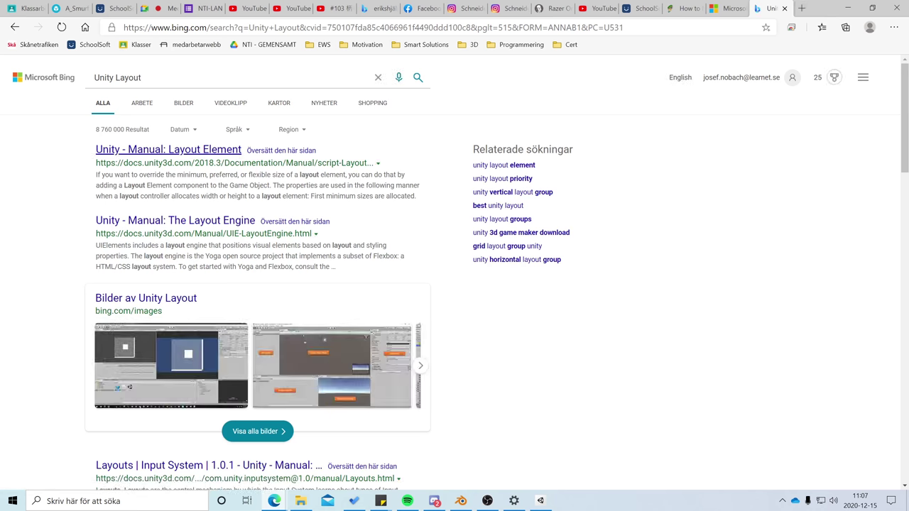
scroll(183, 105, "down", 1)
scroll(182, 105, "up", 1)
Refine the search to 'Unity Layout error' and enlarge the Unity Forum thread's error screenshot.
left_click(111, 78)
type("error")
key("Return")
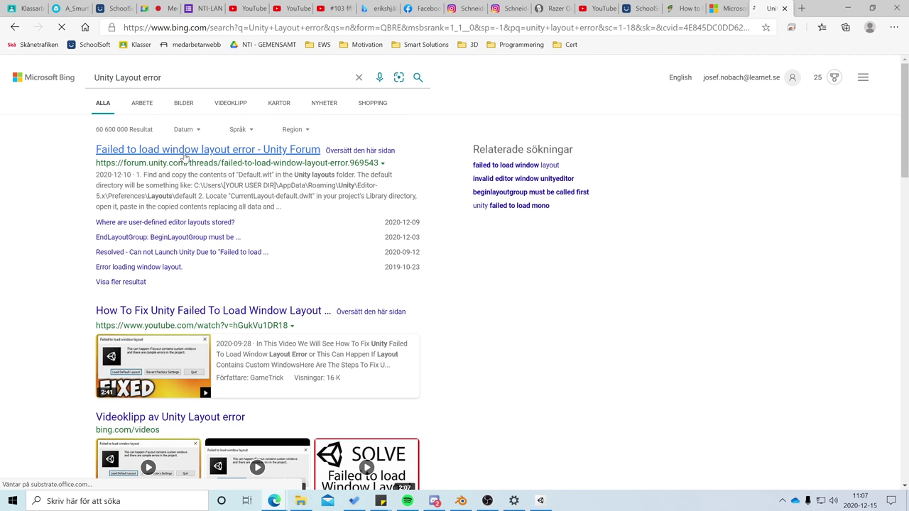
left_click(185, 152)
scroll(378, 227, "down", 1)
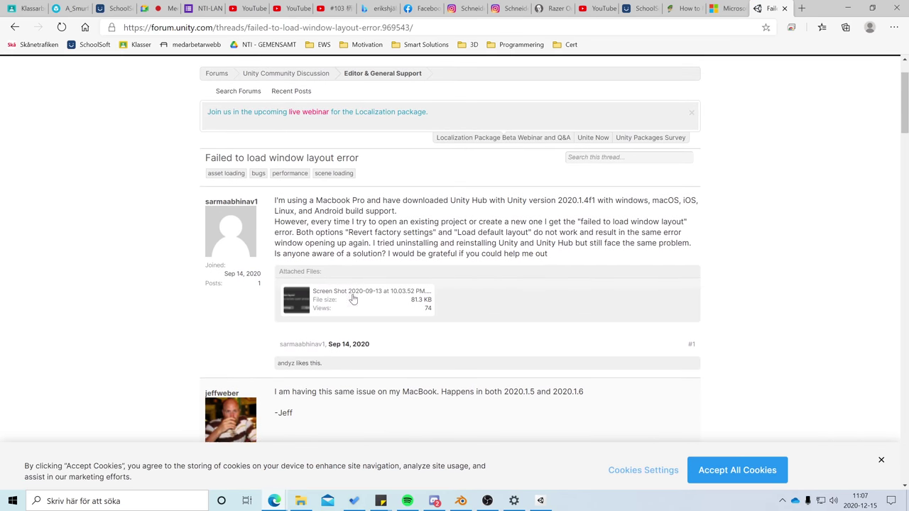
left_click(295, 299)
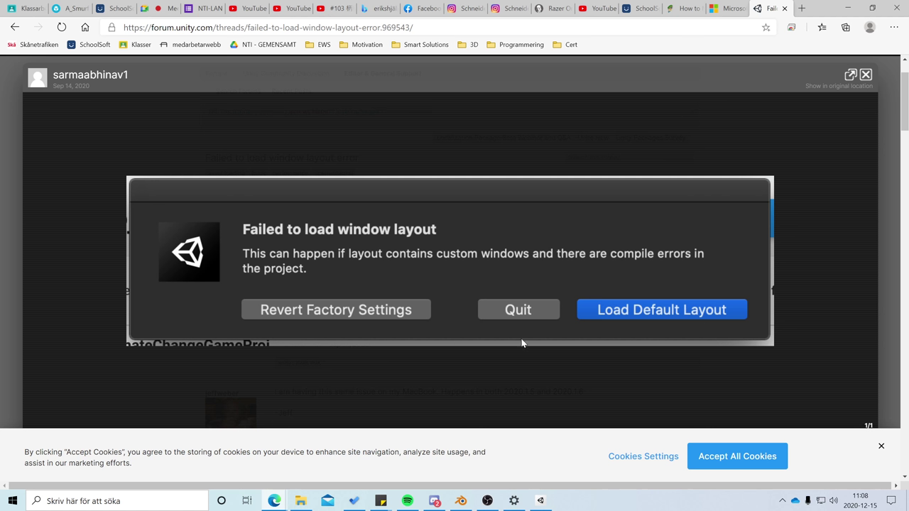
left_click(540, 500)
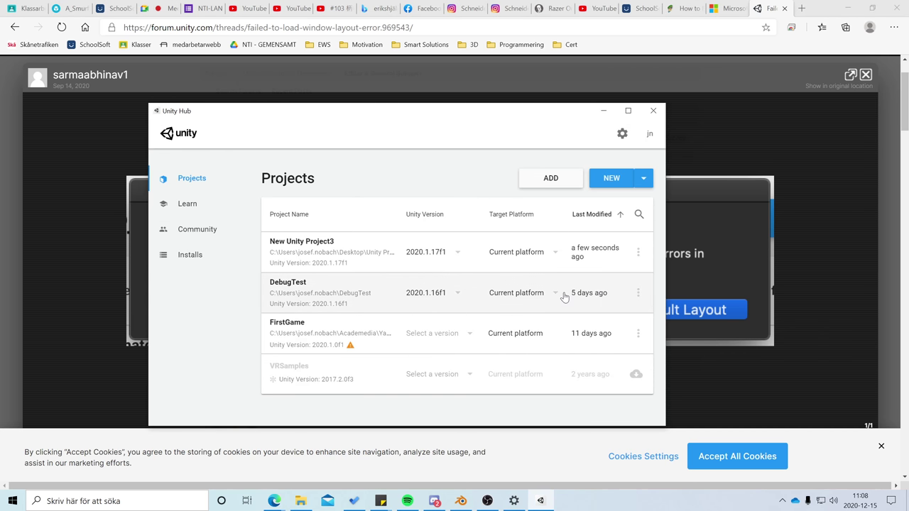
Remove New Unity Project3 from Unity Hub's project list and return to the forum page.
left_click(637, 255)
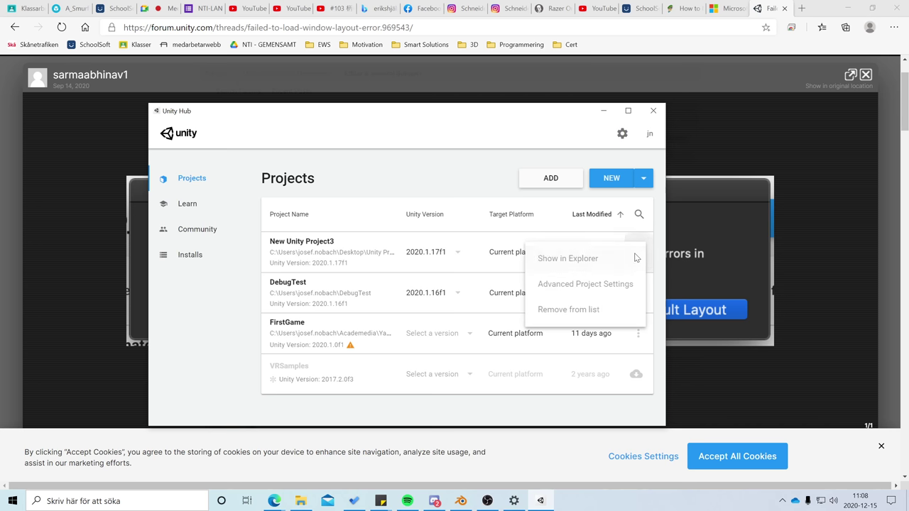
left_click(565, 309)
left_click(472, 304)
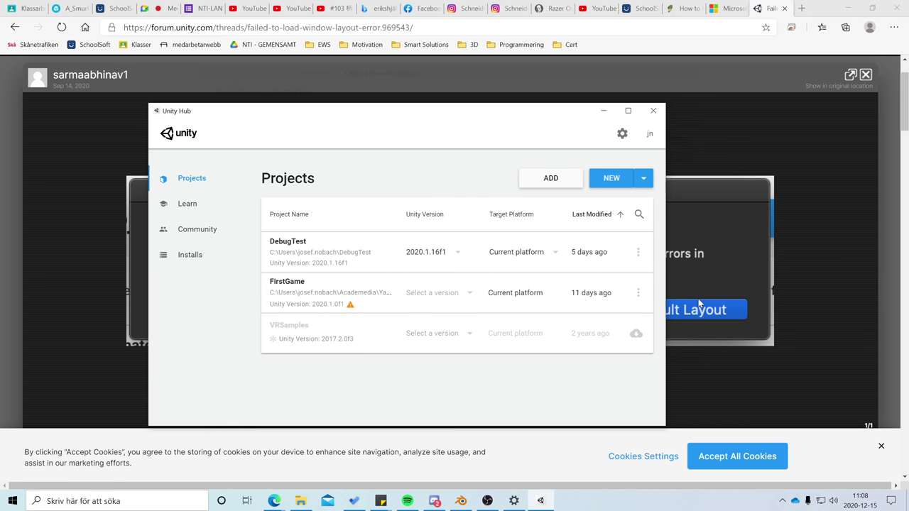
left_click(713, 310)
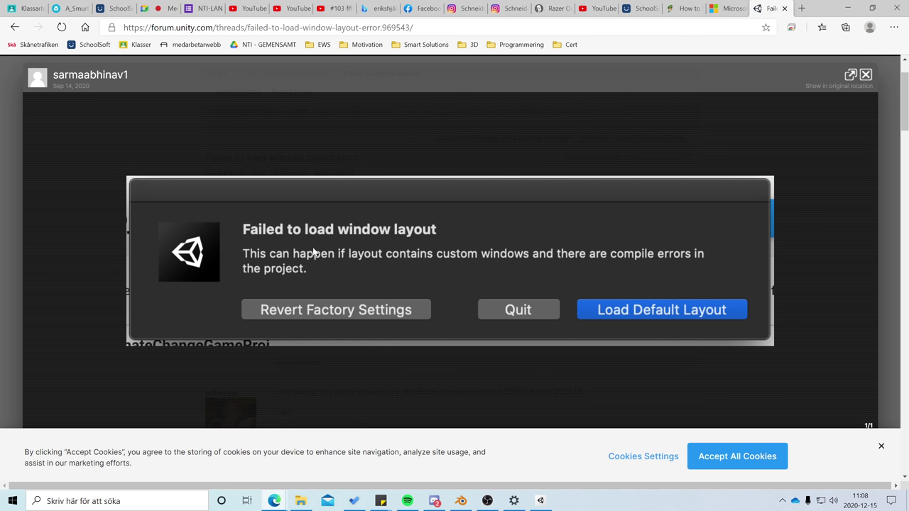
Open the AppData folder in File Explorer via the Run dialog, found by searching 'kör'.
left_click(12, 501)
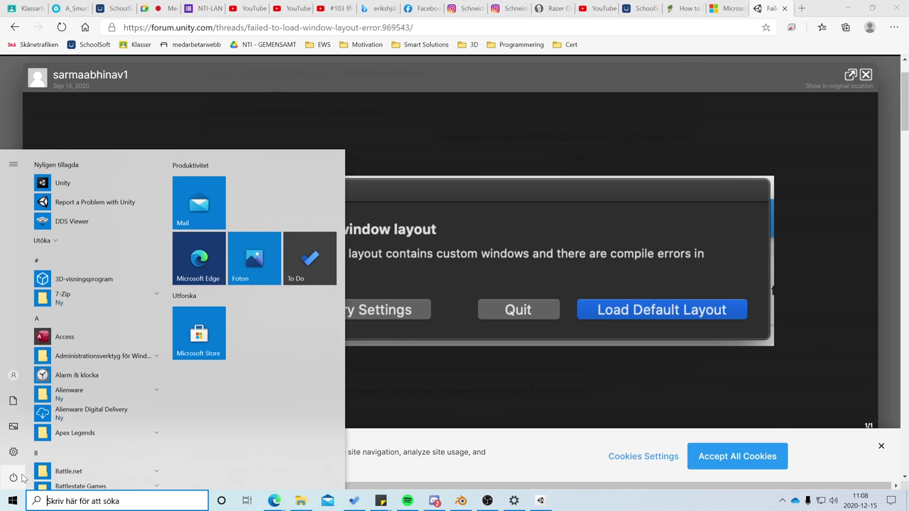
type("cmd")
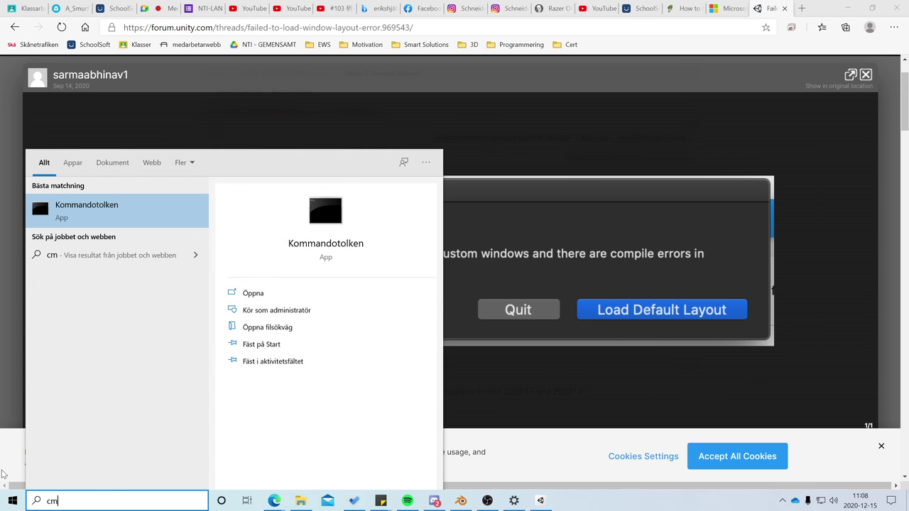
key("BackSpace")
key("BackSpace")
key("BackSpace")
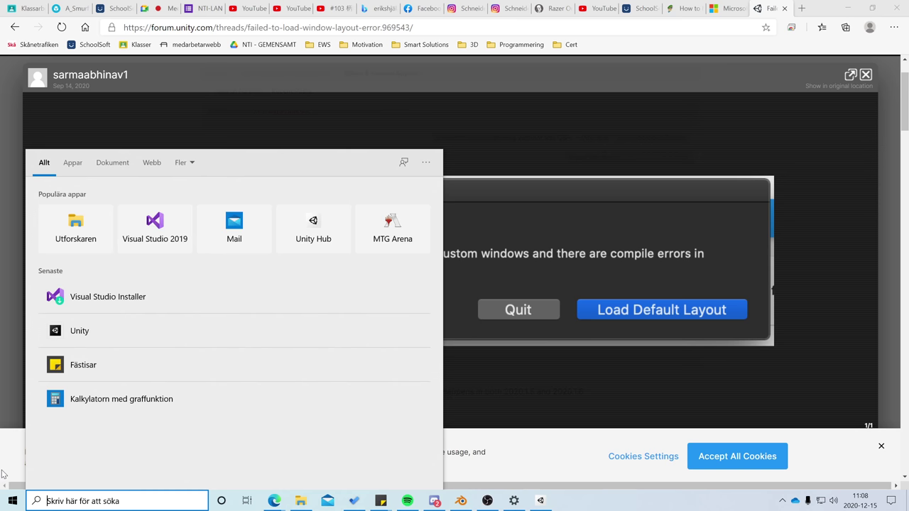
type("kör")
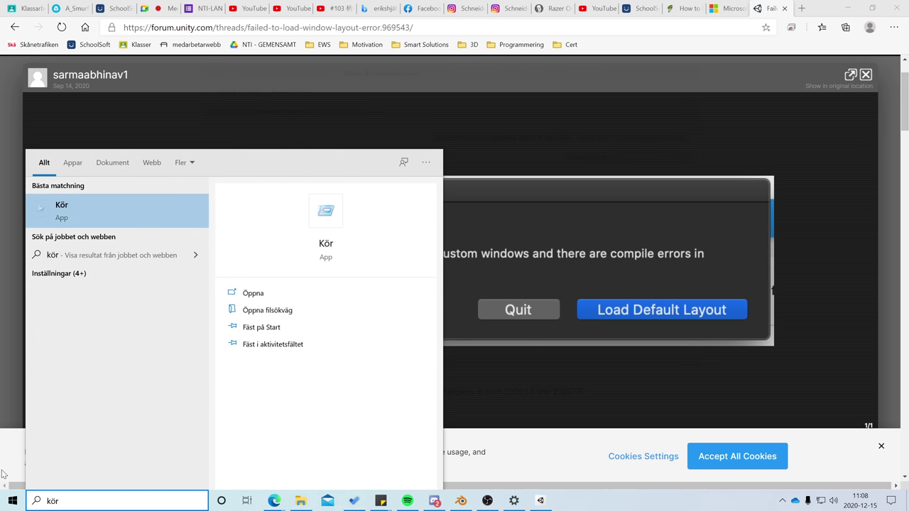
key("Return")
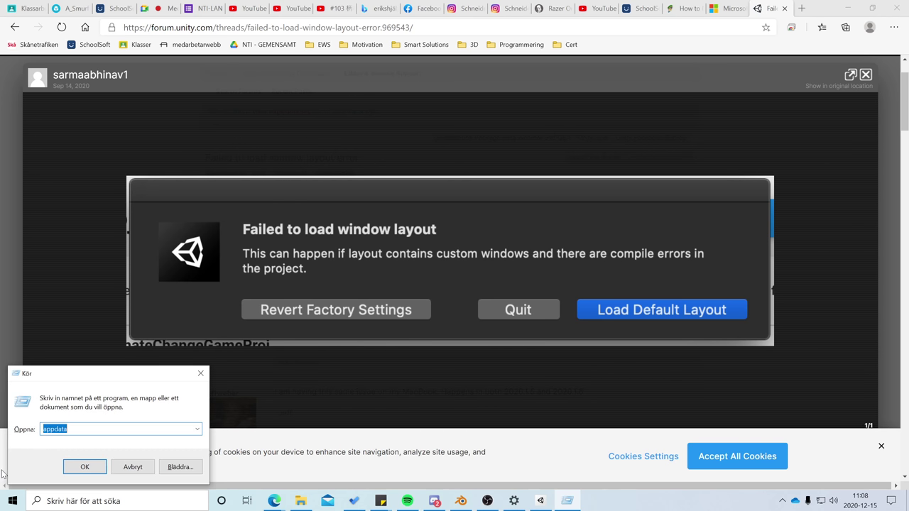
key("Return")
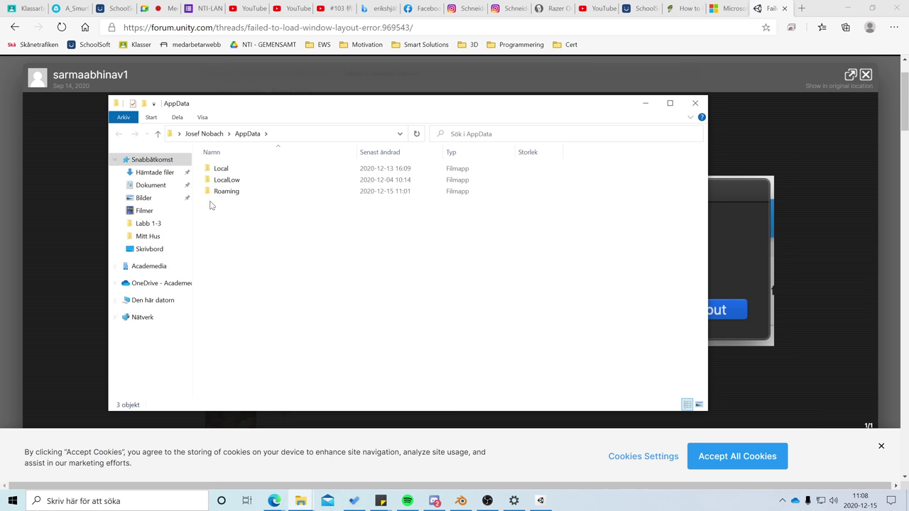
Browse AppData's Local\Unity subfolders and LocalLow looking for Unity's layout files.
double_click(220, 169)
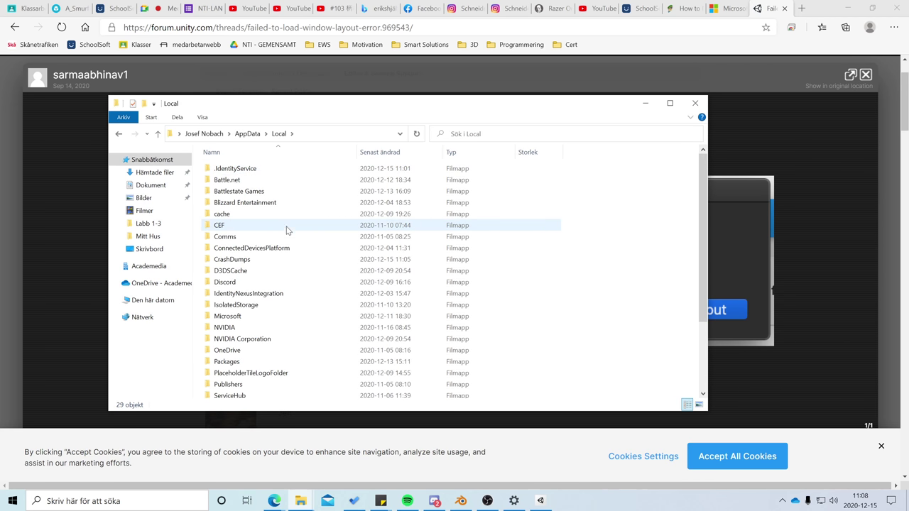
scroll(287, 235, "down", 3)
left_click(238, 371)
double_click(239, 373)
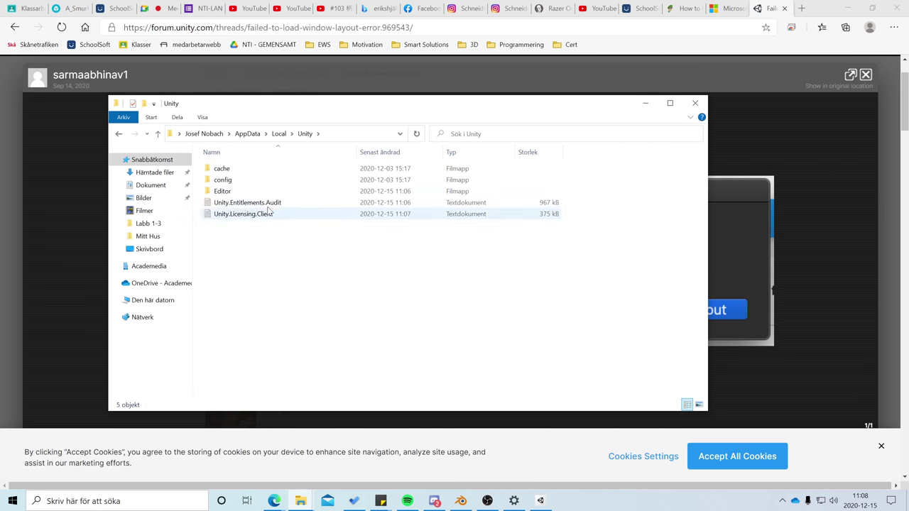
double_click(249, 194)
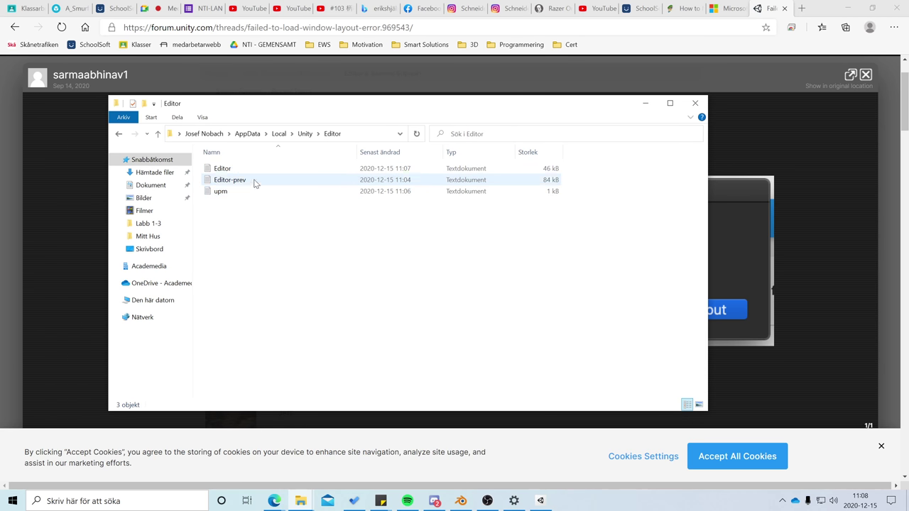
left_click(305, 133)
double_click(243, 183)
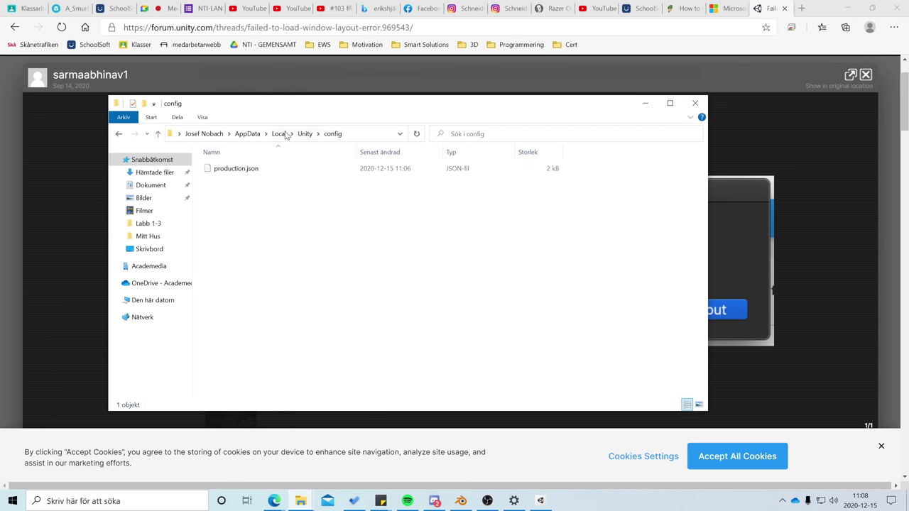
left_click(304, 134)
double_click(252, 169)
left_click(250, 180)
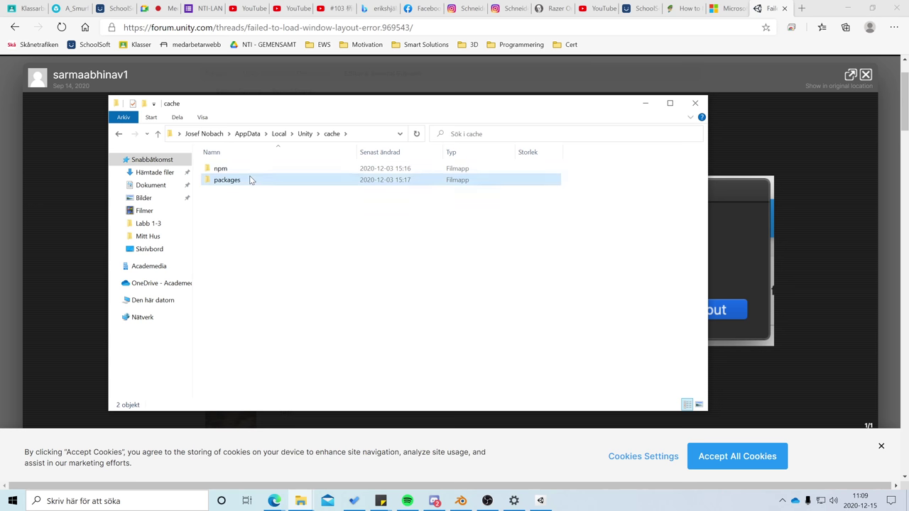
double_click(250, 180)
left_click(284, 133)
left_click(248, 133)
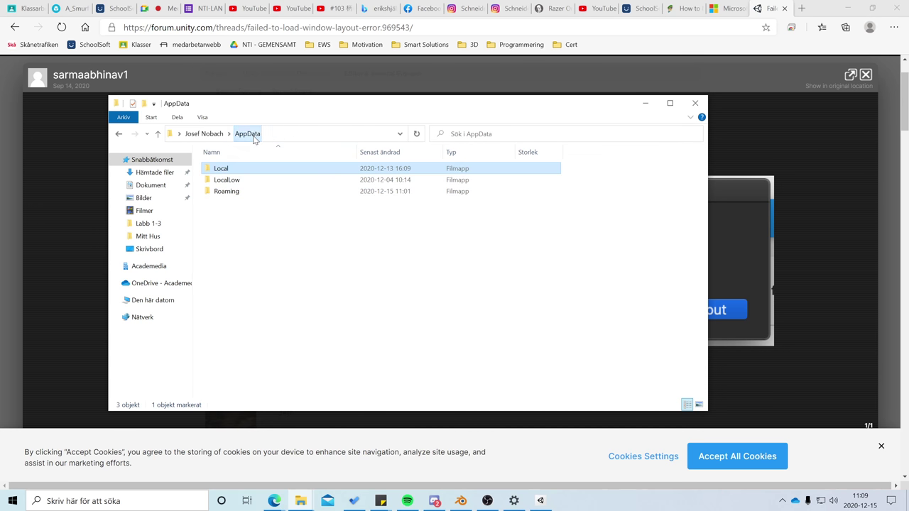
double_click(248, 180)
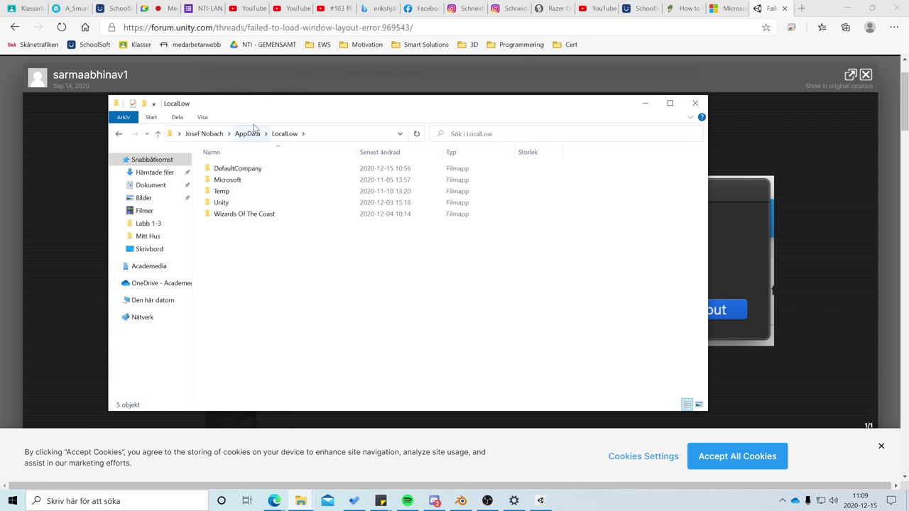
left_click(254, 128)
Navigate to Roaming\Unity\Editor-5.x\Preferences\Layouts\default.
double_click(241, 192)
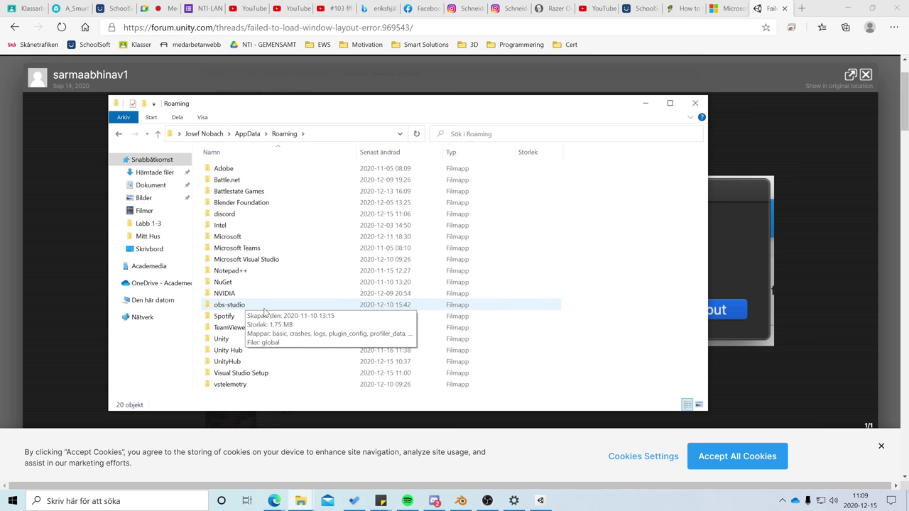
double_click(256, 338)
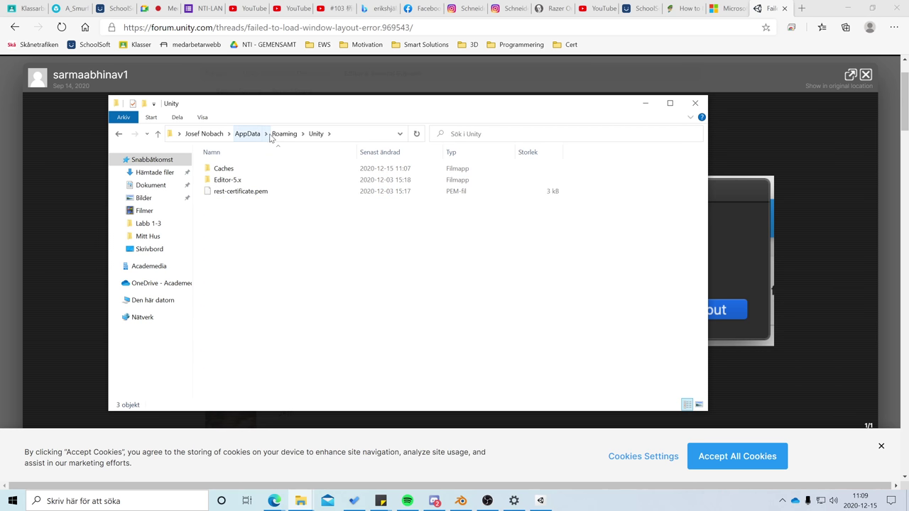
double_click(237, 180)
double_click(238, 171)
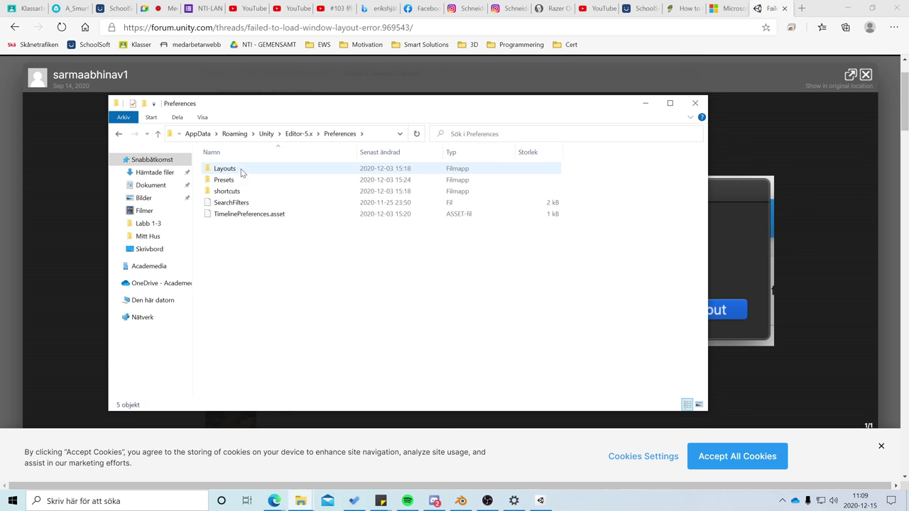
double_click(240, 171)
double_click(239, 170)
Delete all seven layout files in the default folder and close File Explorer.
left_click_drag(321, 318, 215, 121)
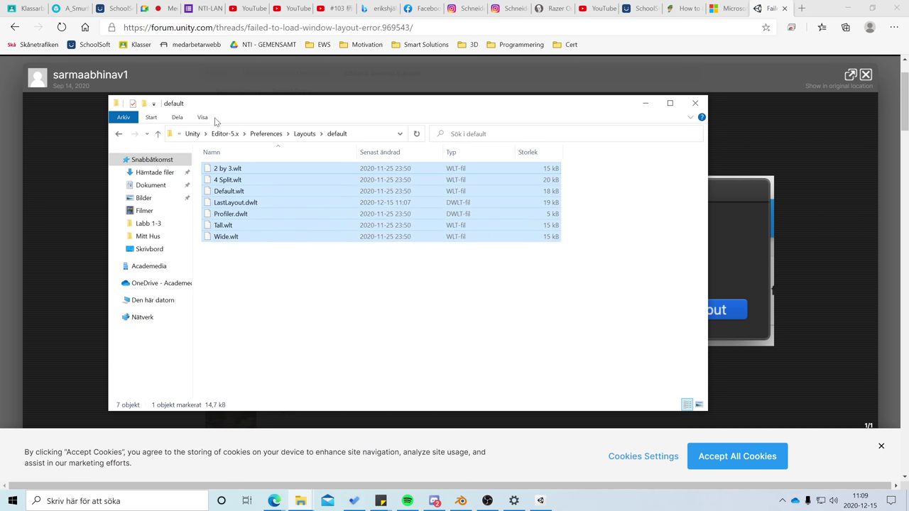
key("Delete")
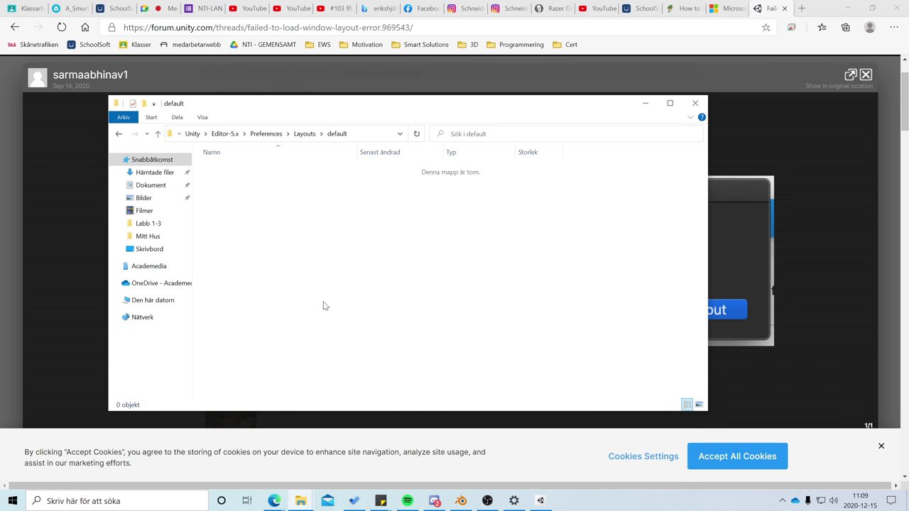
left_click(696, 104)
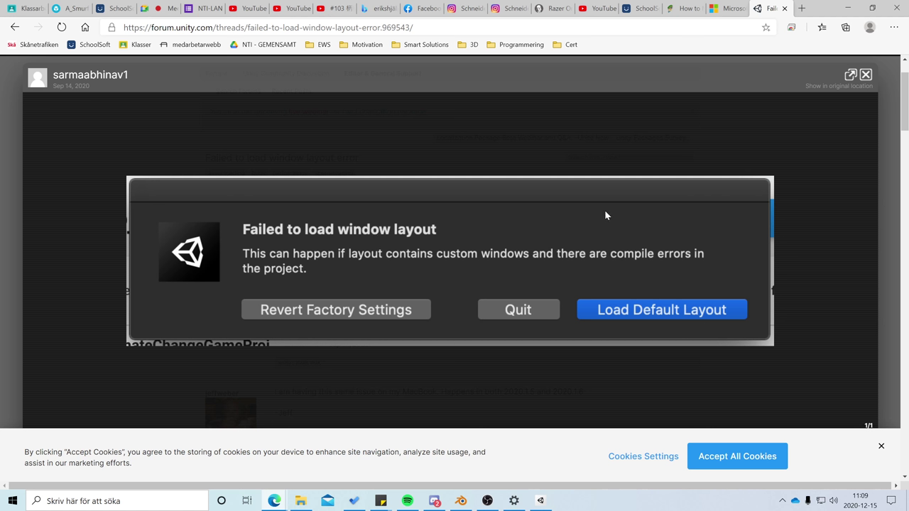
Minimize the browser and erase the item 5 Unity Layout line from the sticky note.
left_click(847, 8)
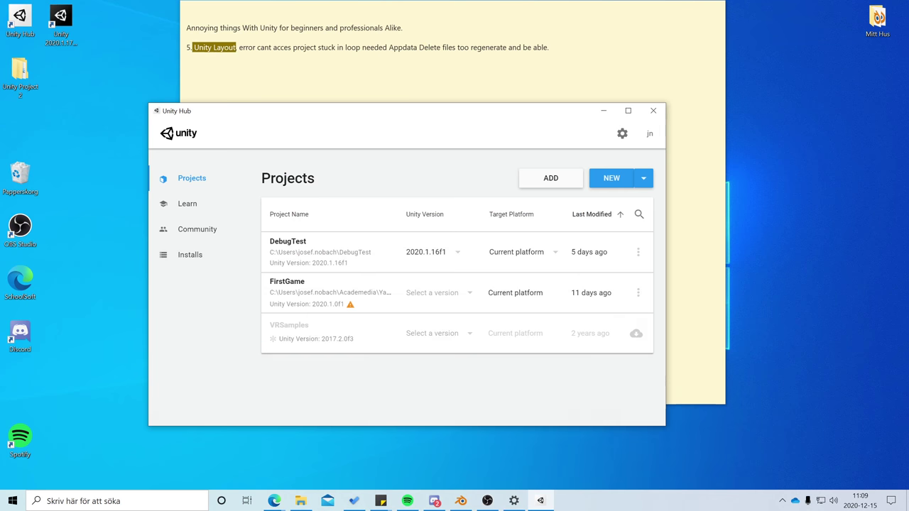
left_click(420, 47)
left_click_drag(550, 47, 186, 47)
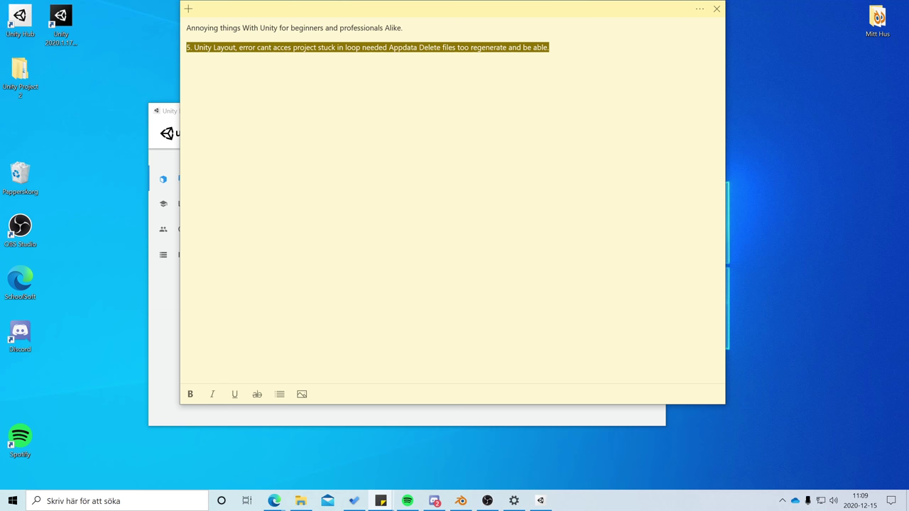
key("BackSpace")
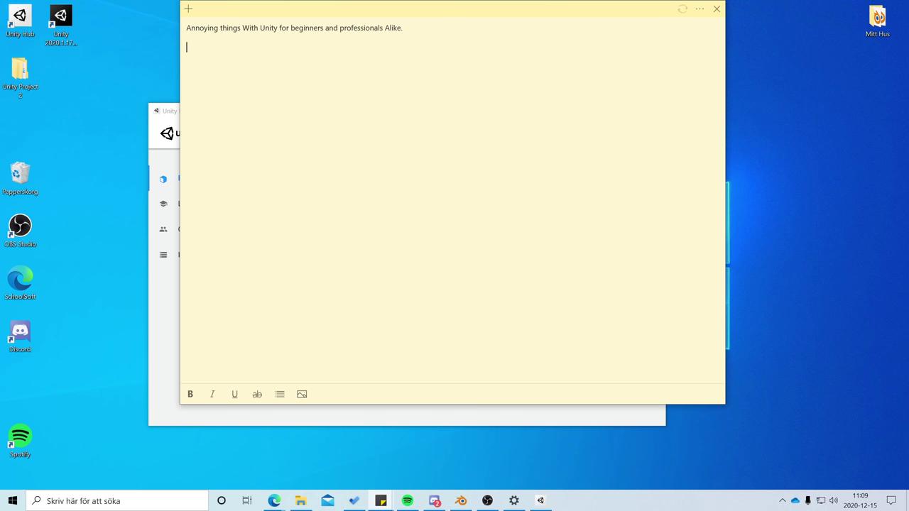